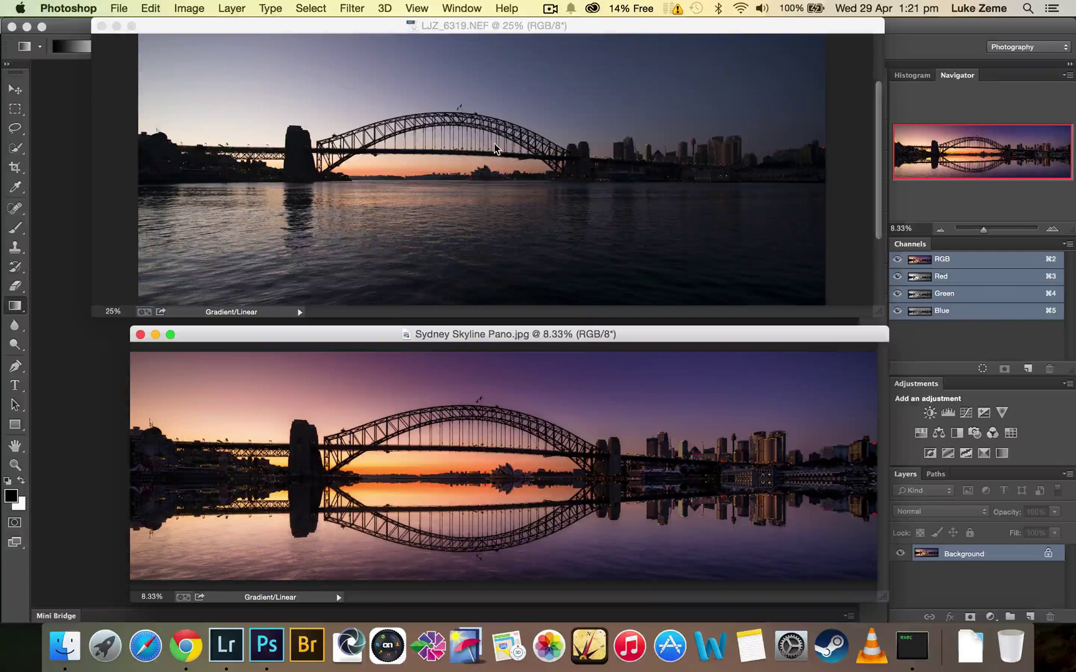
Zoom and pan around the mirrored panorama to inspect it.
key("super+equal")
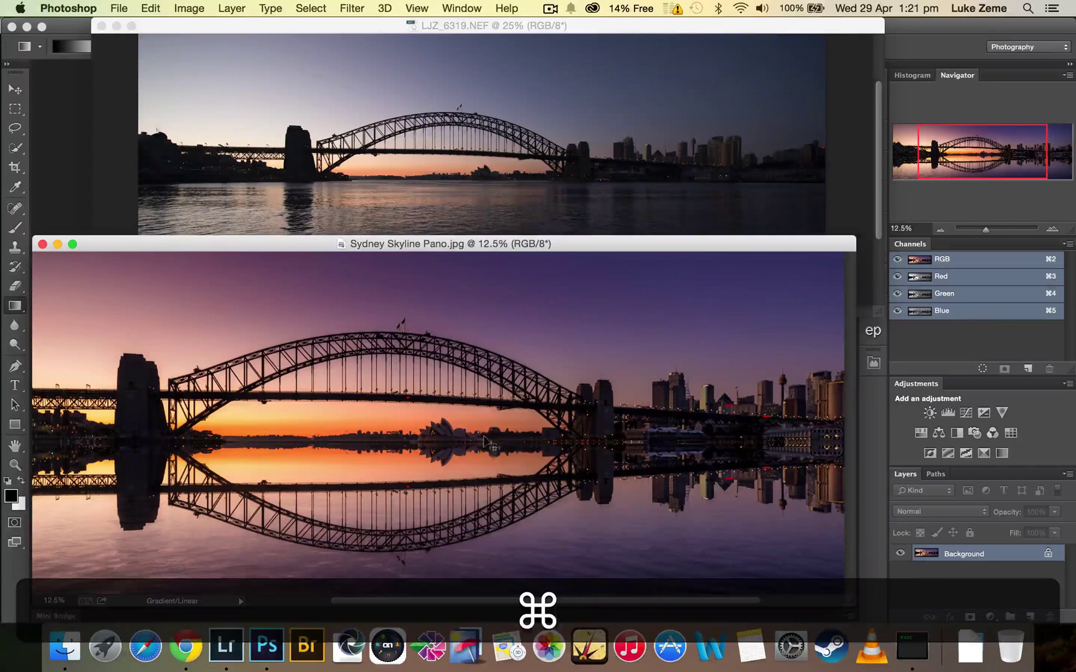
key("super+equal")
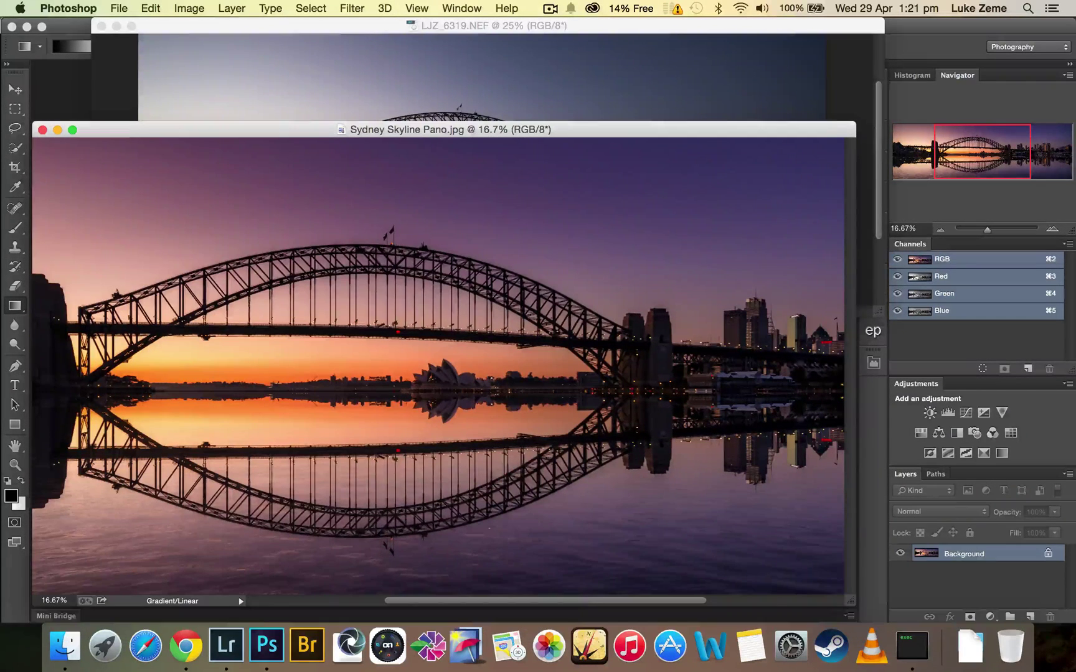
left_click_drag(589, 601, 741, 596)
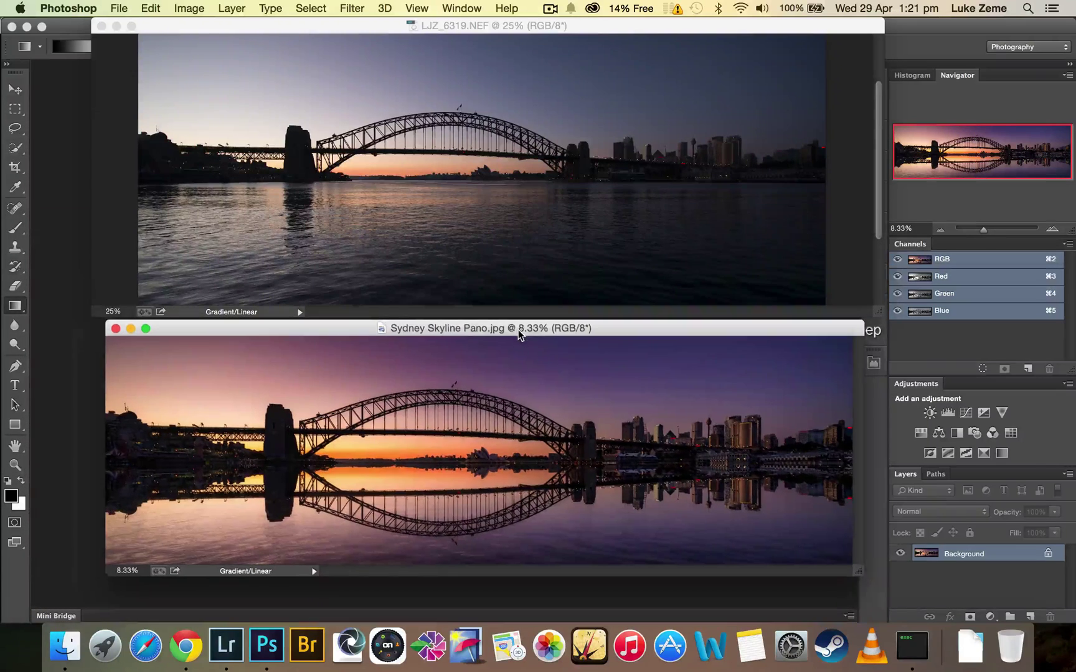
left_click_drag(518, 329, 516, 336)
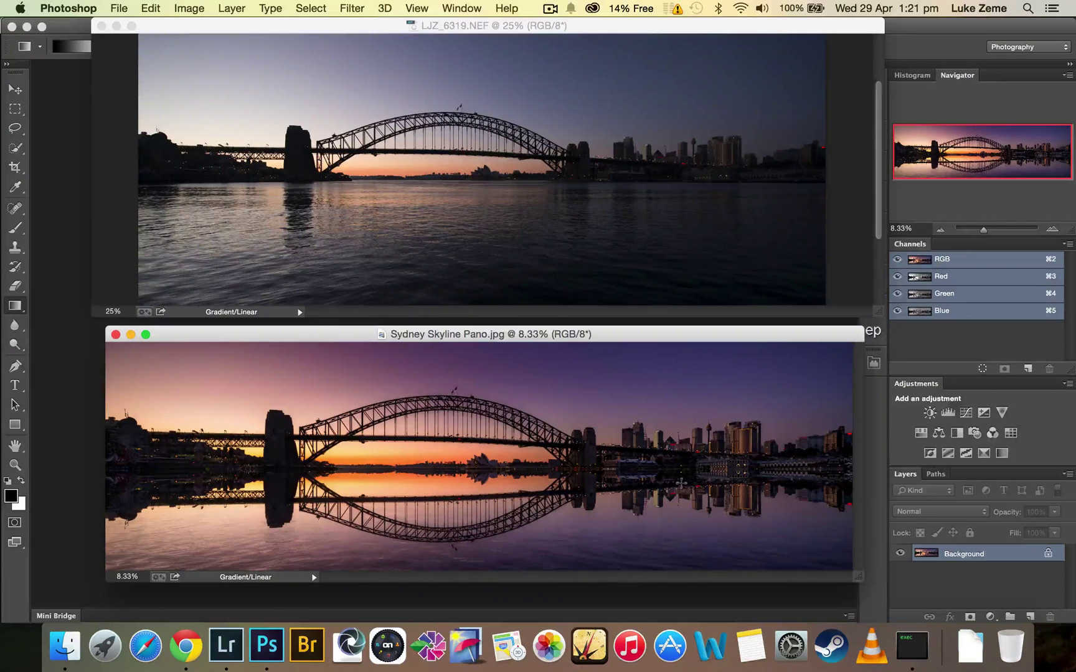
left_click_drag(610, 336, 620, 333)
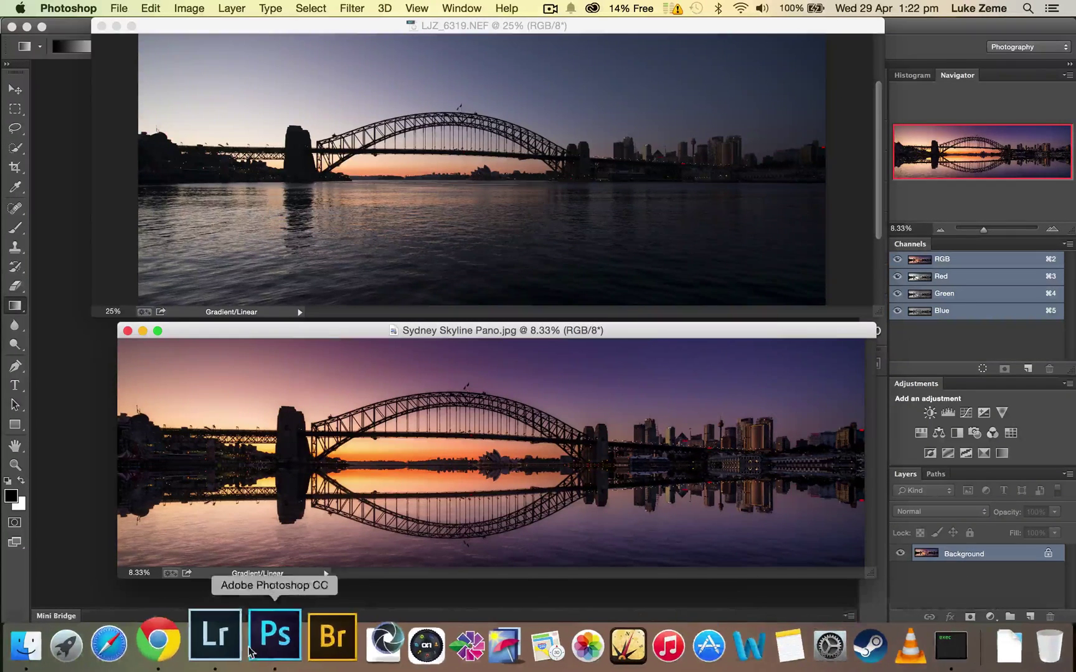
In Lightroom, set the bridge photo's Whites to +49 and Blacks to −8, checking clipping, and send it to Photoshop.
left_click(226, 645)
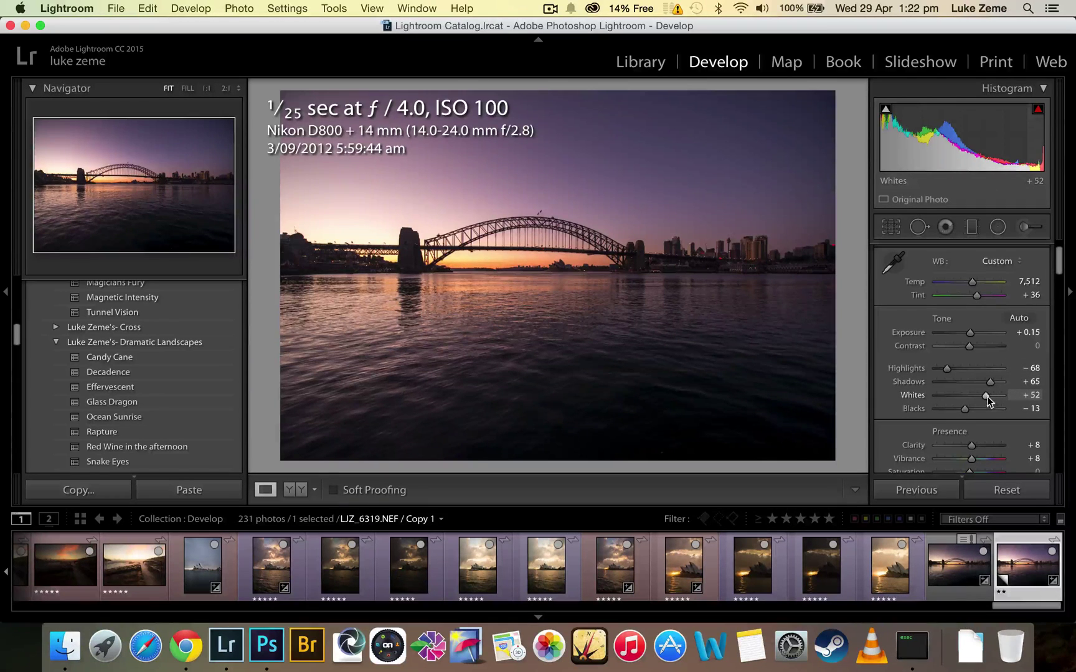
key("alt")
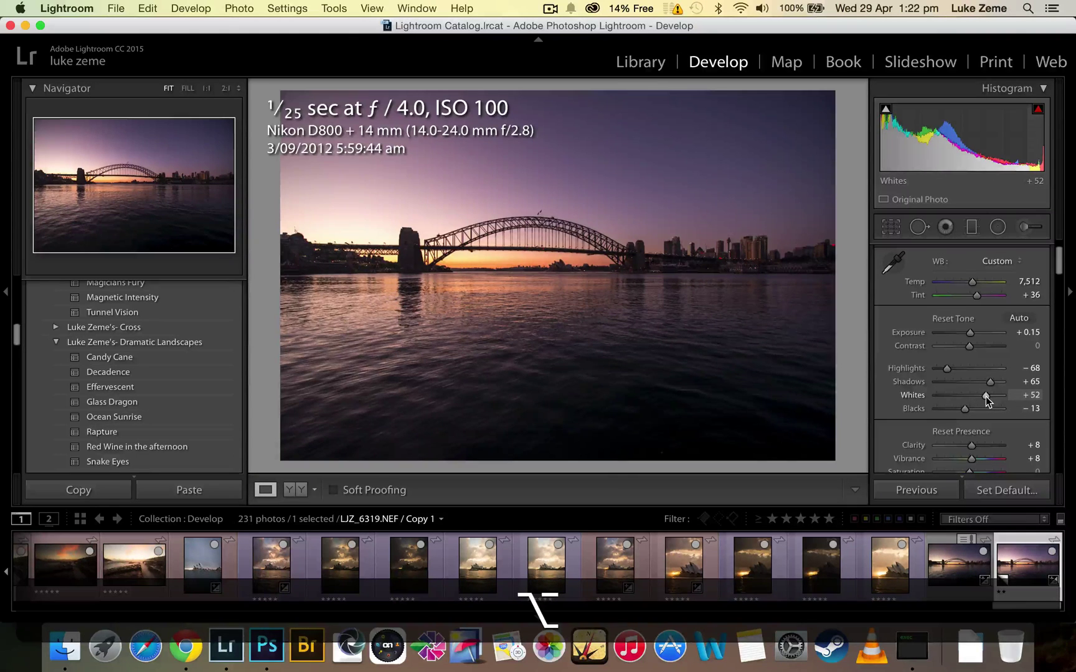
left_click_drag(986, 397, 965, 412)
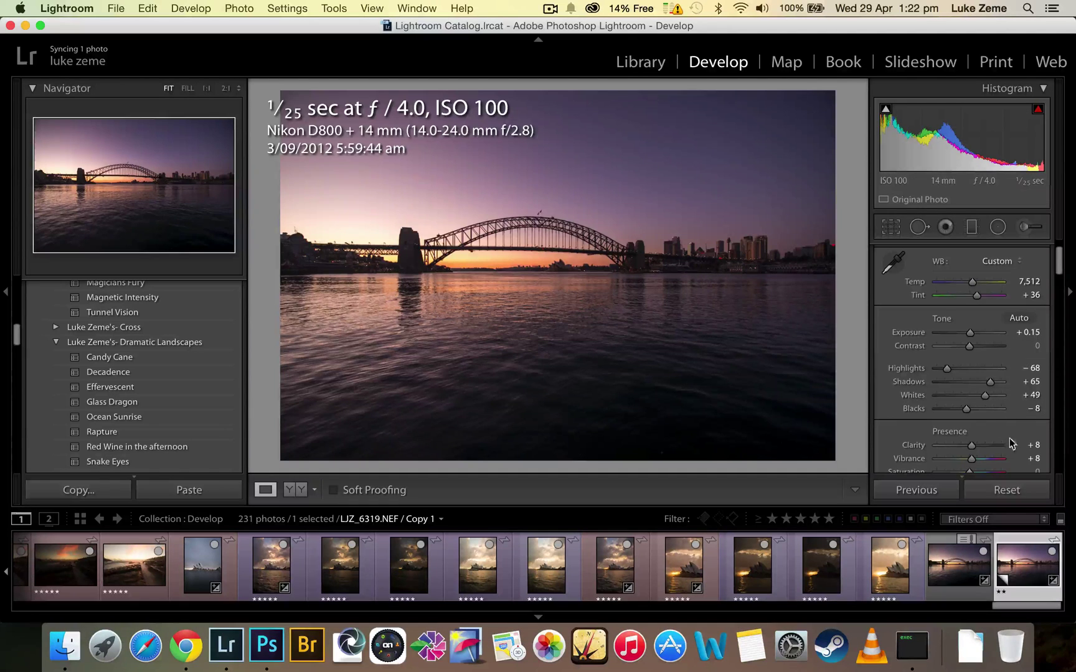
scroll(1059, 271, "down", 3)
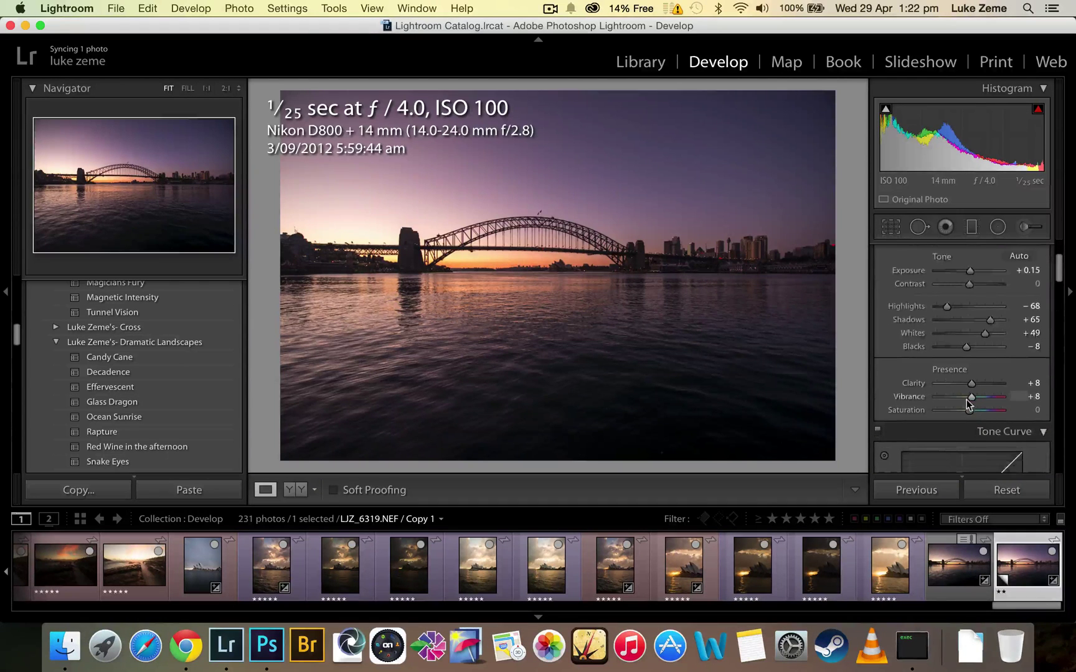
left_click_drag(1059, 269, 1058, 414)
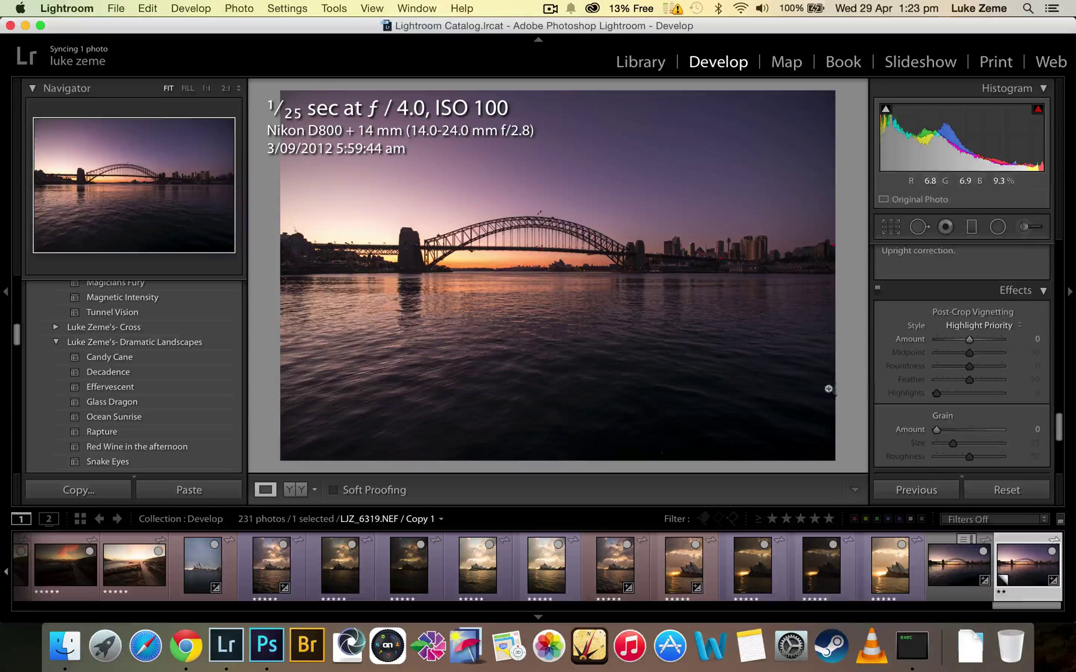
scroll(1058, 431, "up", 15)
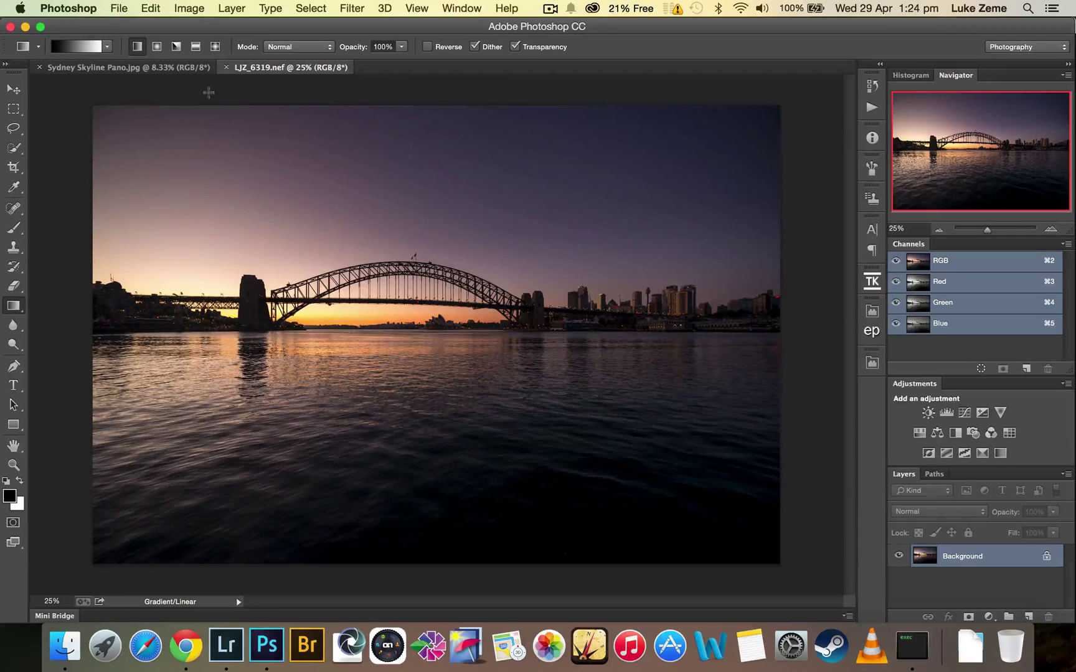
Bring up Sydney Skyline Pano.jpg, zoom in to inspect the mirrored panorama, then fit it on screen.
left_click(145, 69)
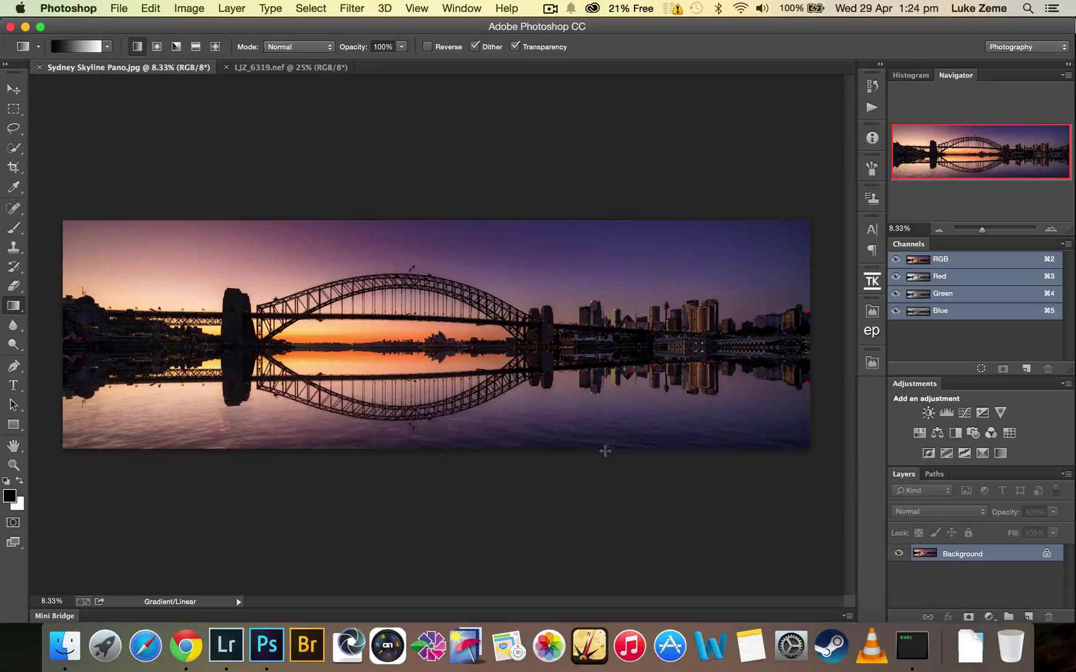
key("super+equal")
key("super+equal")
scroll(566, 505, "right", 3)
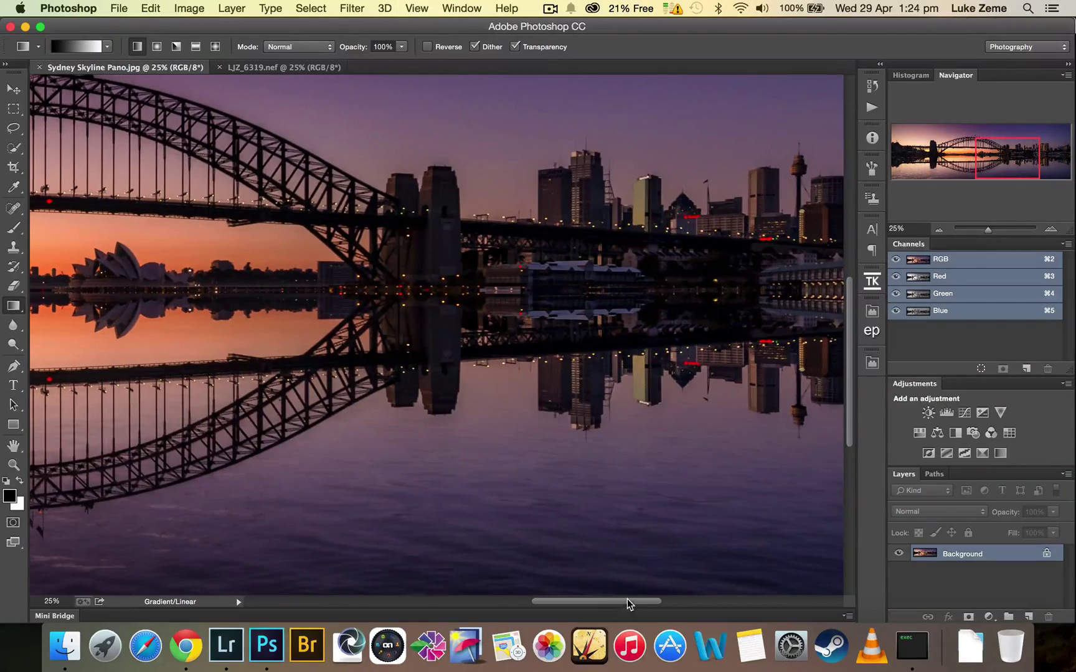
left_click_drag(625, 601, 447, 606)
key("super+equal")
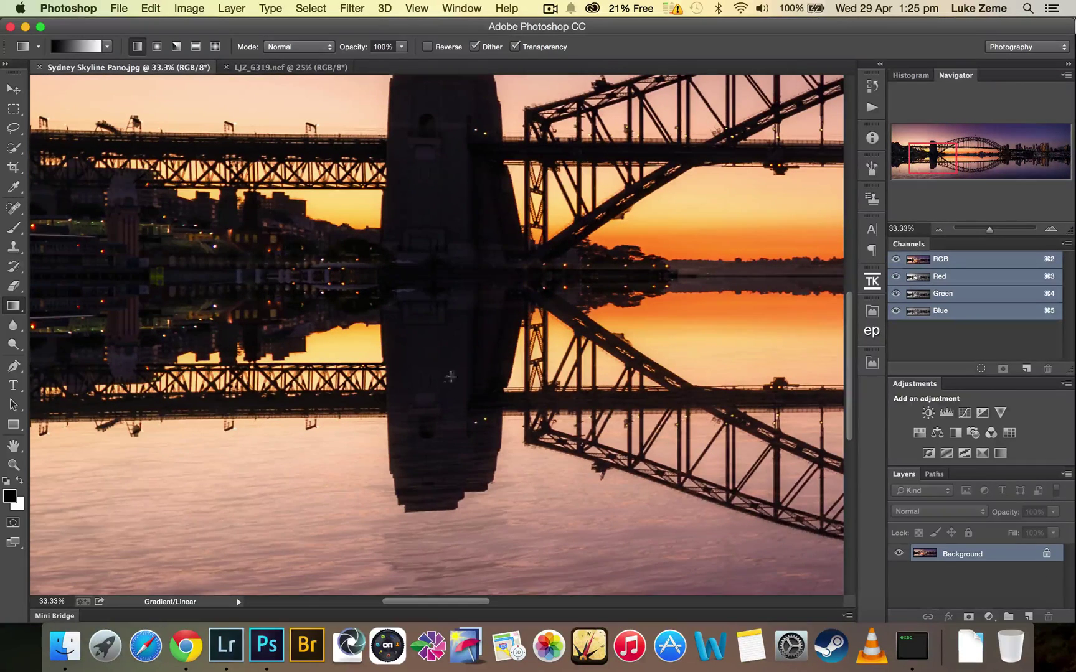
scroll(452, 383, "up", 1)
left_click_drag(446, 601, 729, 588)
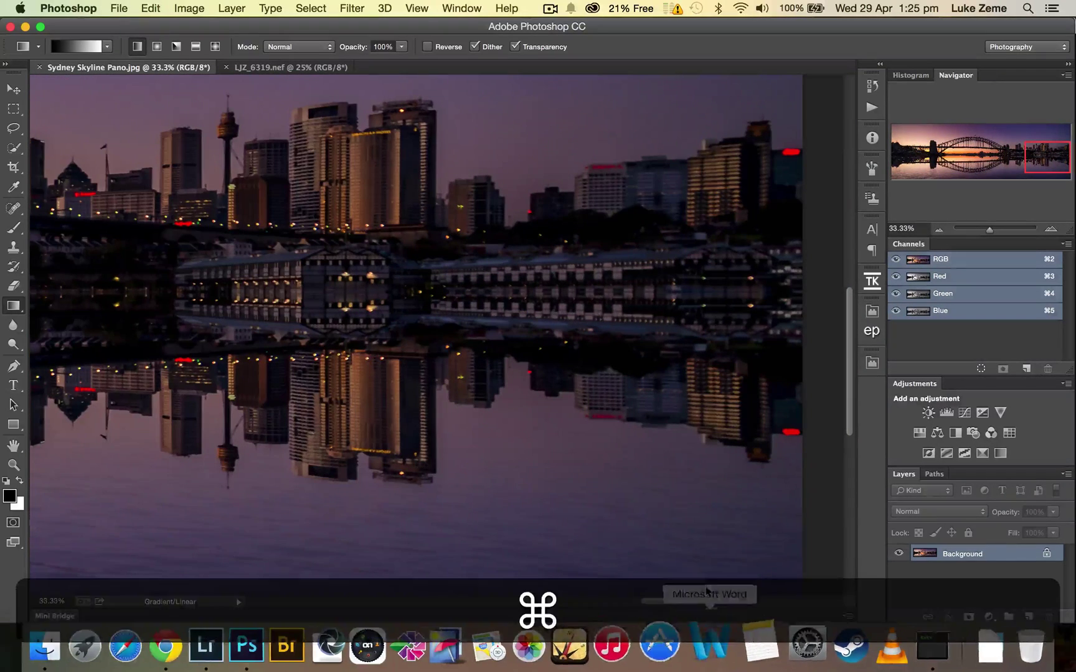
key("super+0")
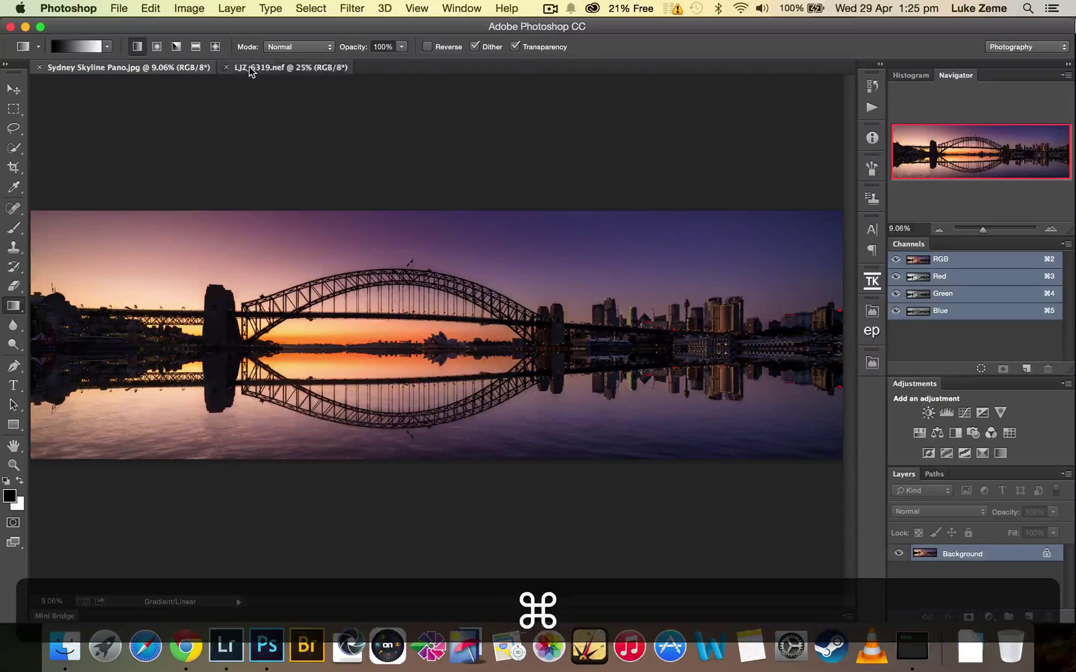
On LJZ_6319.nef, convert the locked Background into an editable Layer 0.
left_click(243, 68)
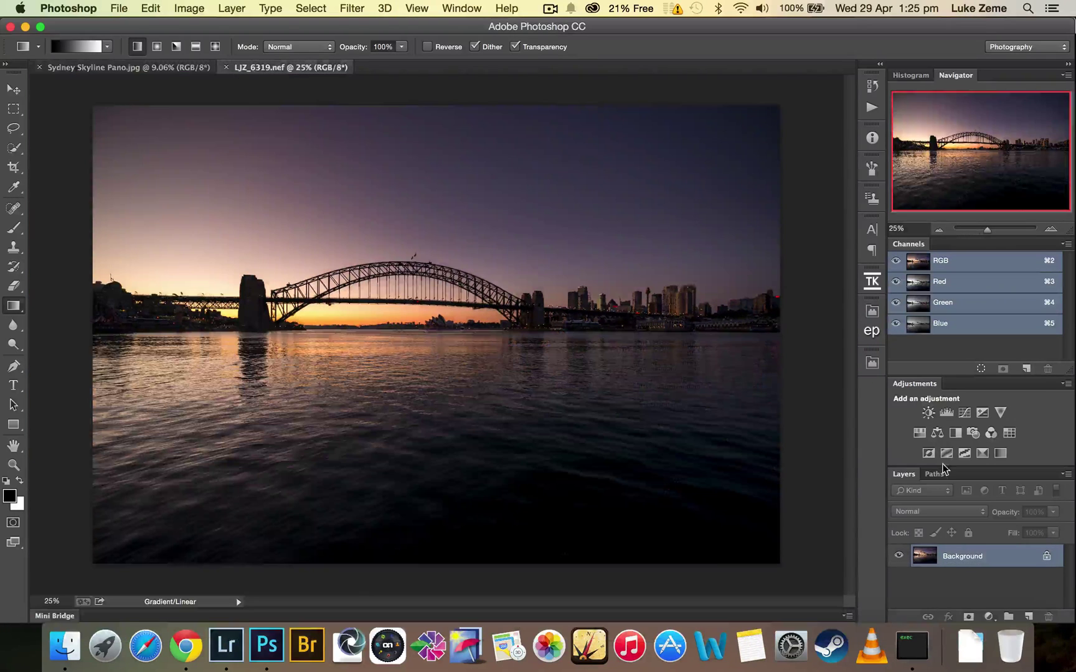
left_click(1044, 556)
double_click(1044, 556)
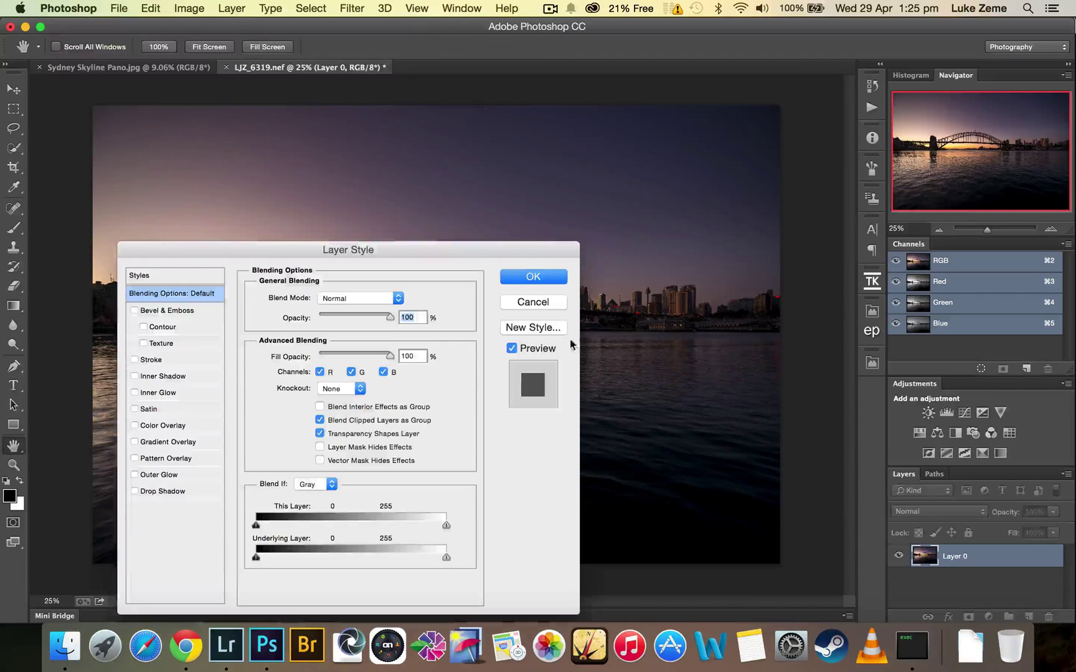
left_click(545, 275)
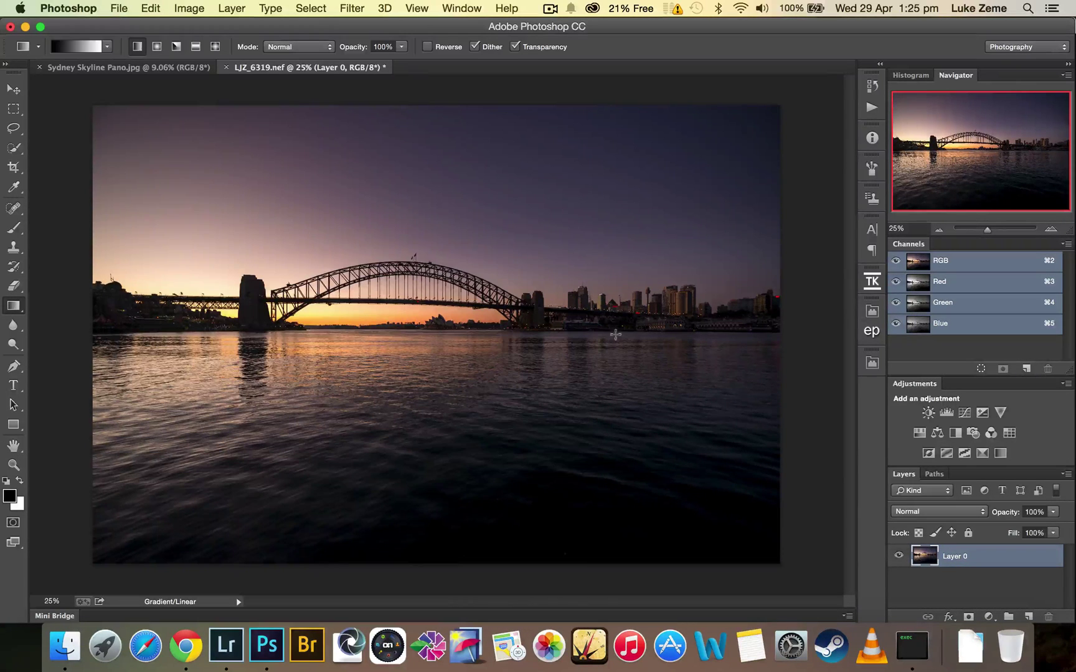
Crop the photo to a 3:1 panoramic strip, shifting the image slightly within the crop.
left_click(13, 169)
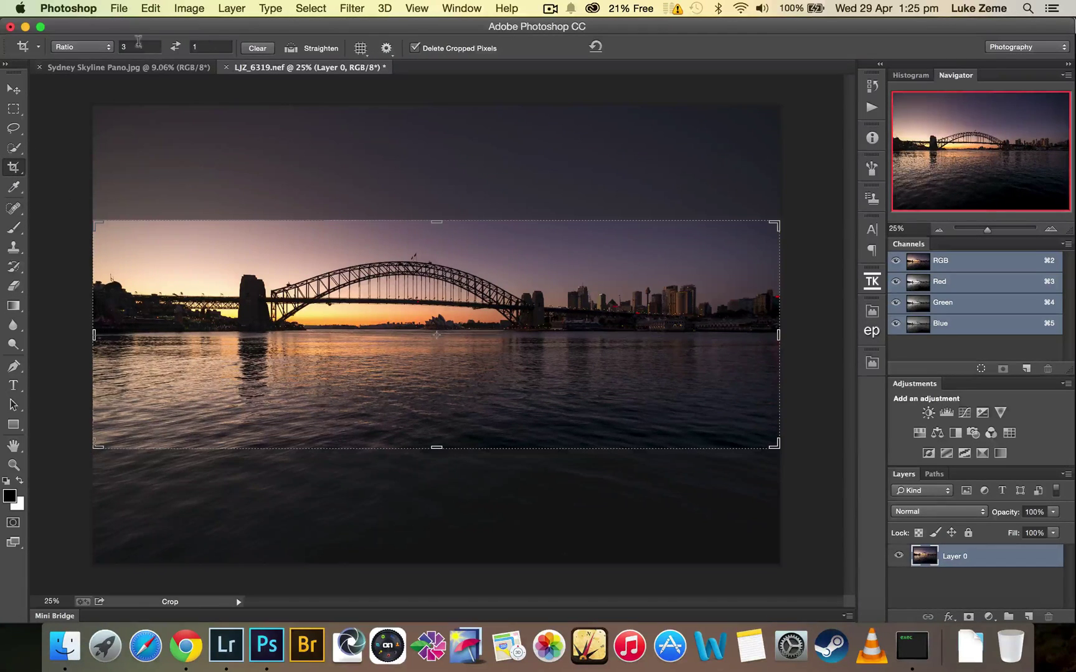
left_click(132, 44)
left_click(202, 45)
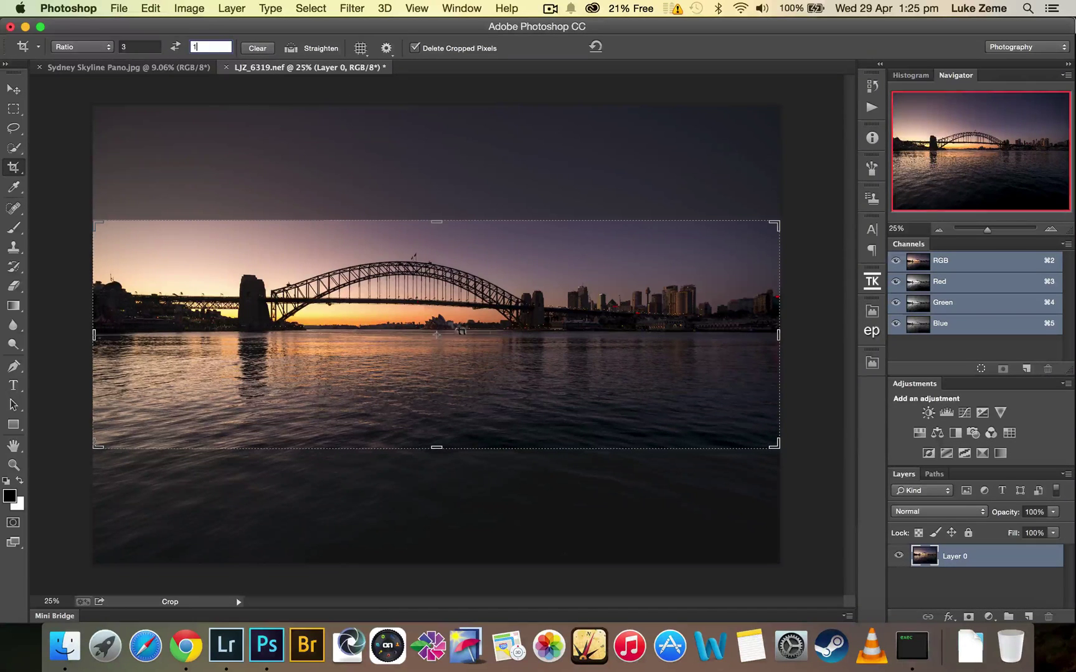
left_click(490, 334)
left_click(490, 334)
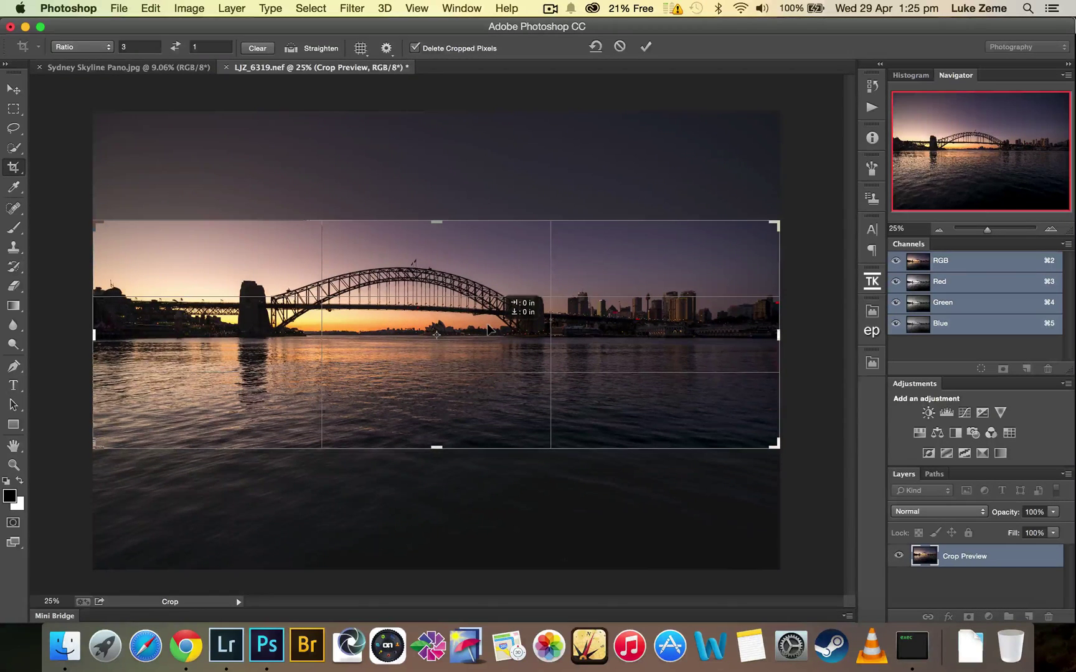
left_click_drag(489, 330, 489, 329)
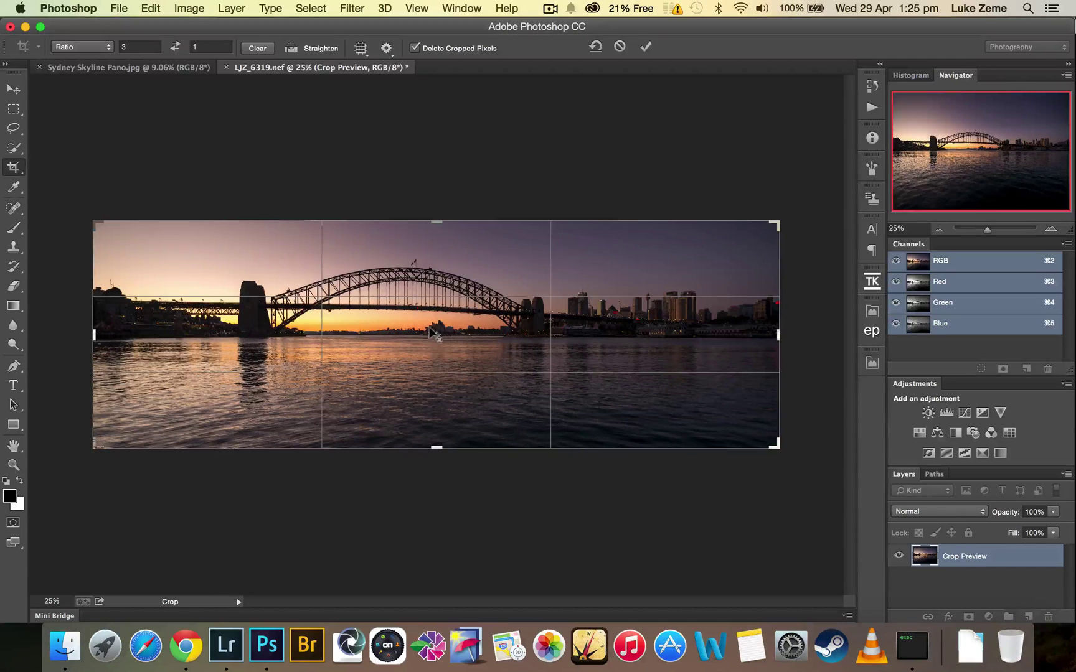
left_click_drag(487, 404, 490, 396)
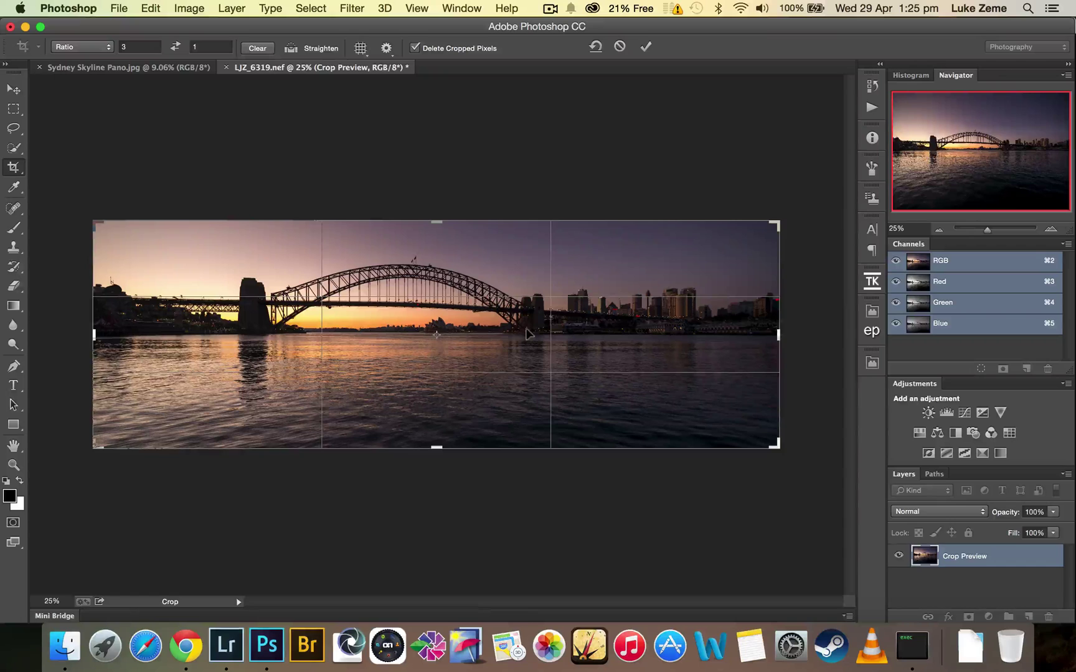
key("Return")
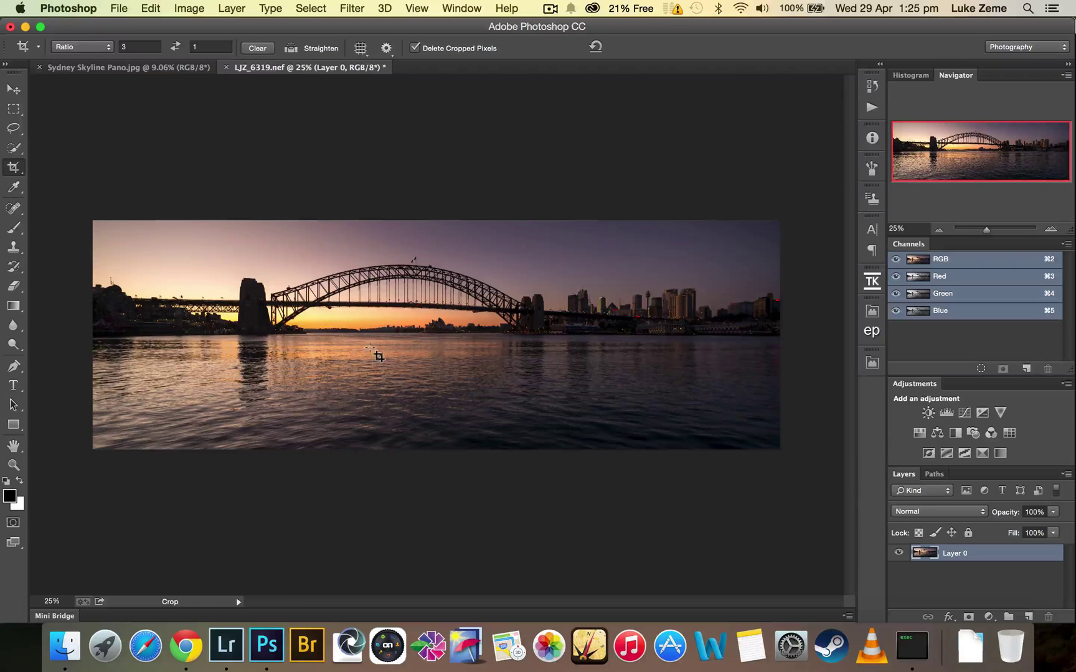
Duplicate Layer 0 twice, creating Layer 0 copy and Layer 0 copy 2.
left_click(13, 89)
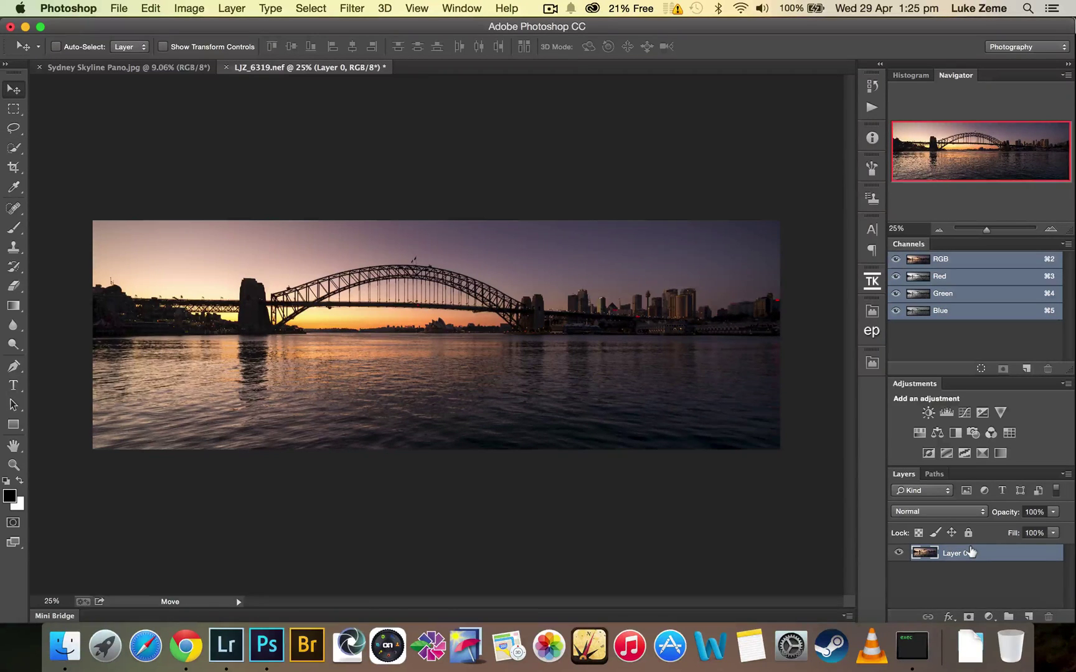
key("alt")
key("super+alt+j")
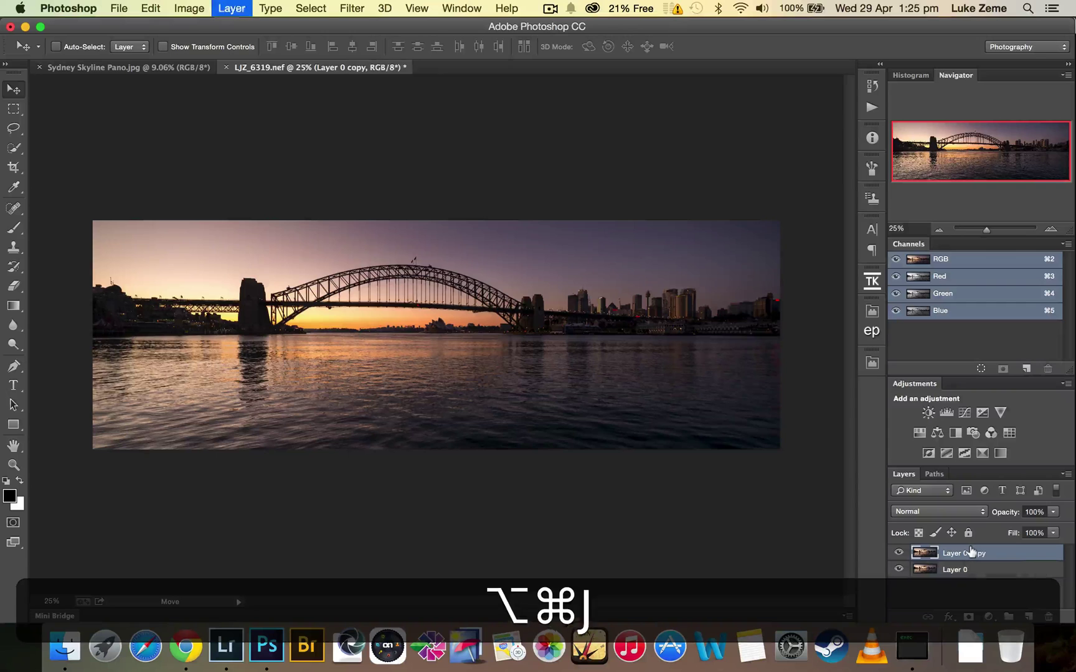
key("super+j")
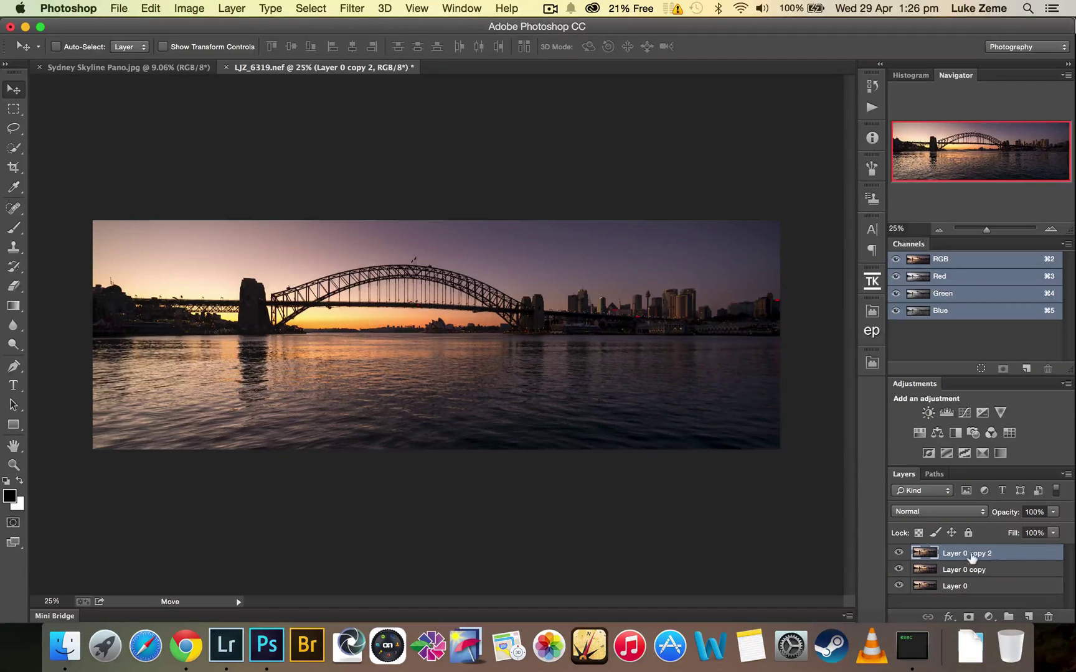
Flip Layer 0 copy vertically with Edit > Transform > Flip Vertical, keeping Layer 0 copy 2 visible above.
left_click(895, 552)
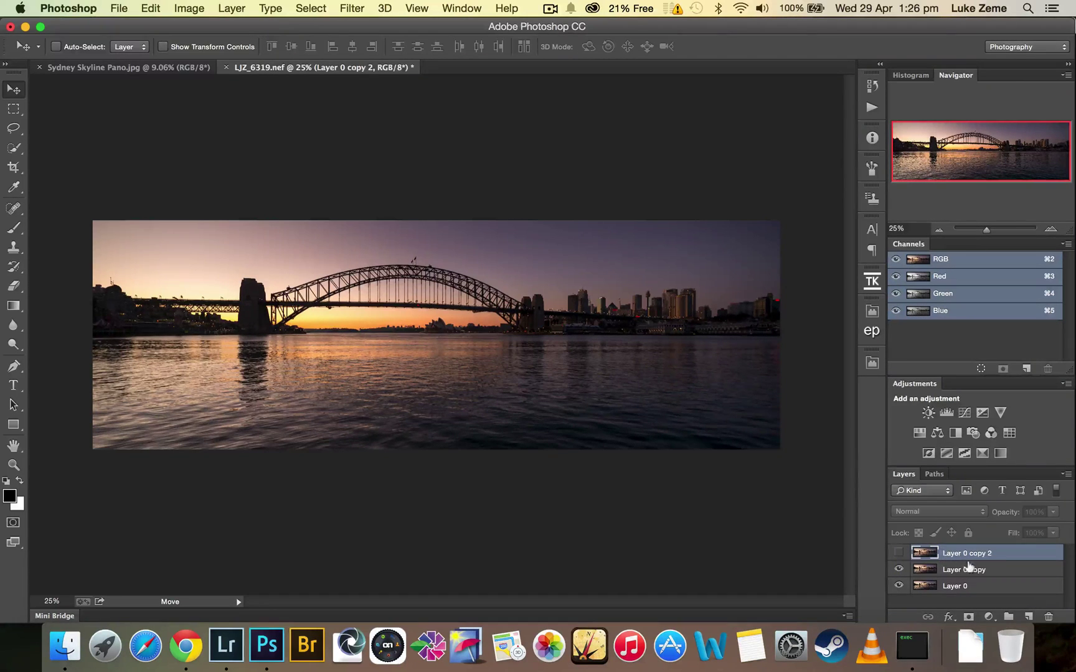
left_click(969, 569)
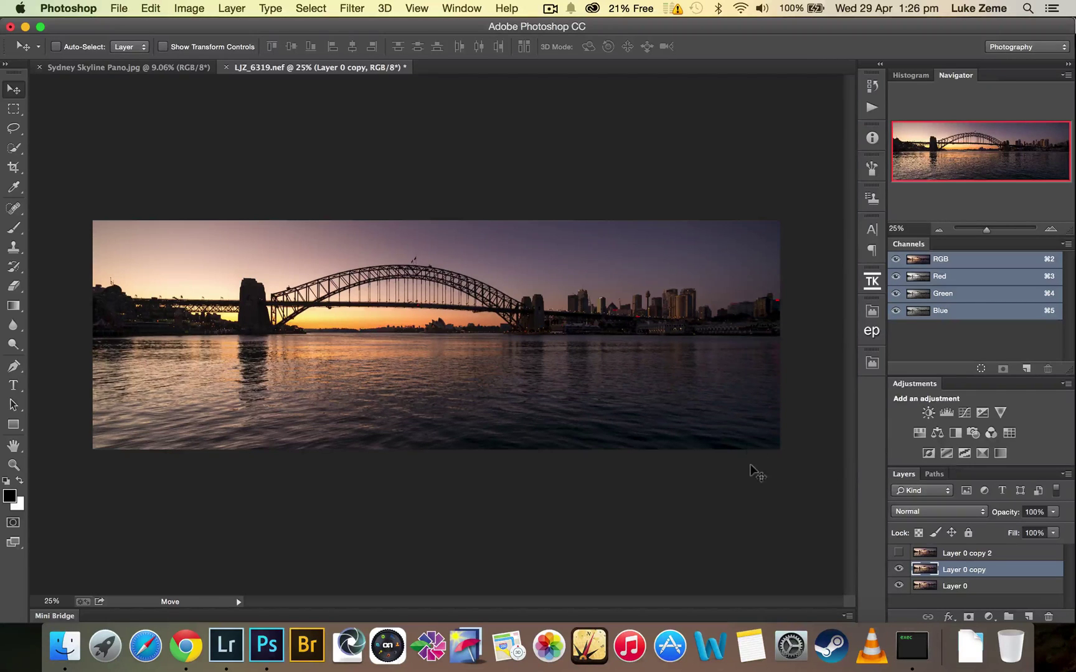
left_click(153, 8)
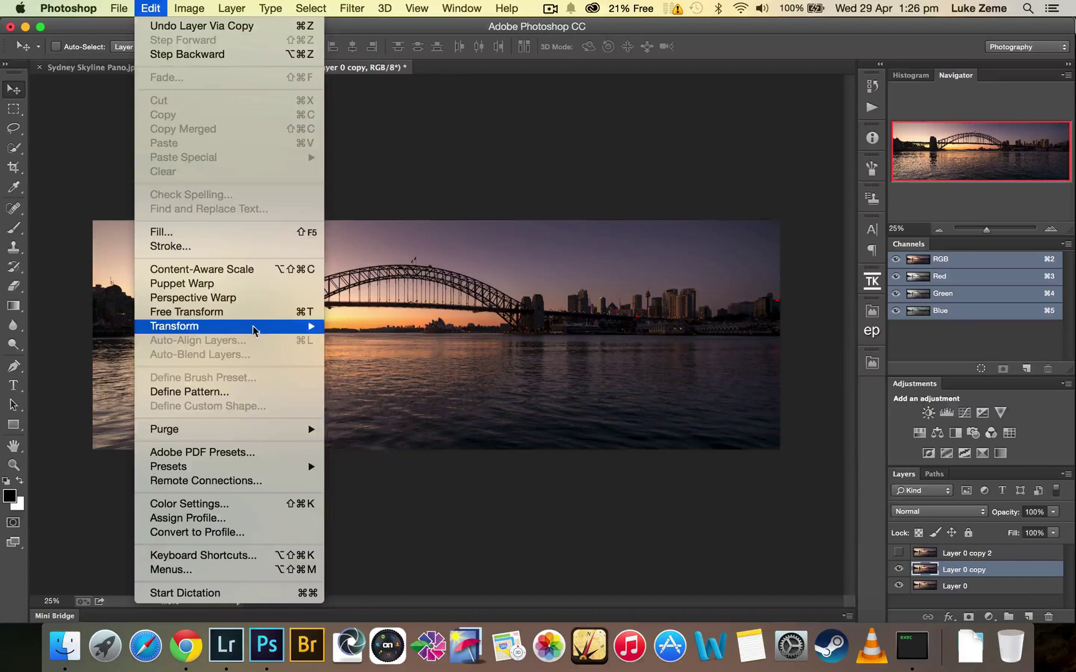
mouse_move(240, 330)
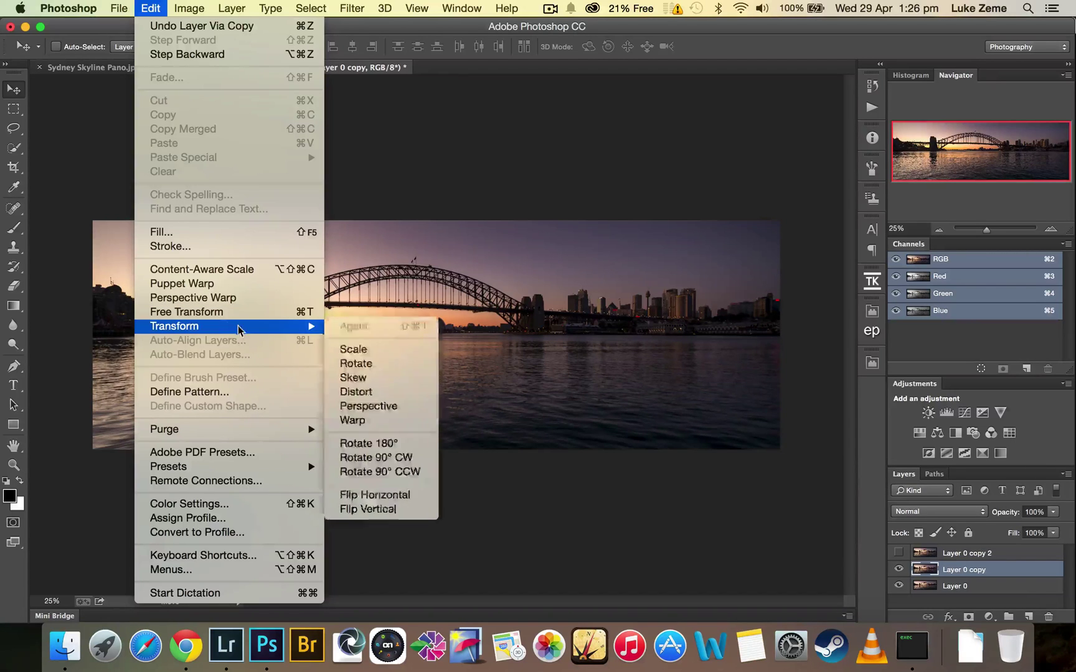
left_click(373, 508)
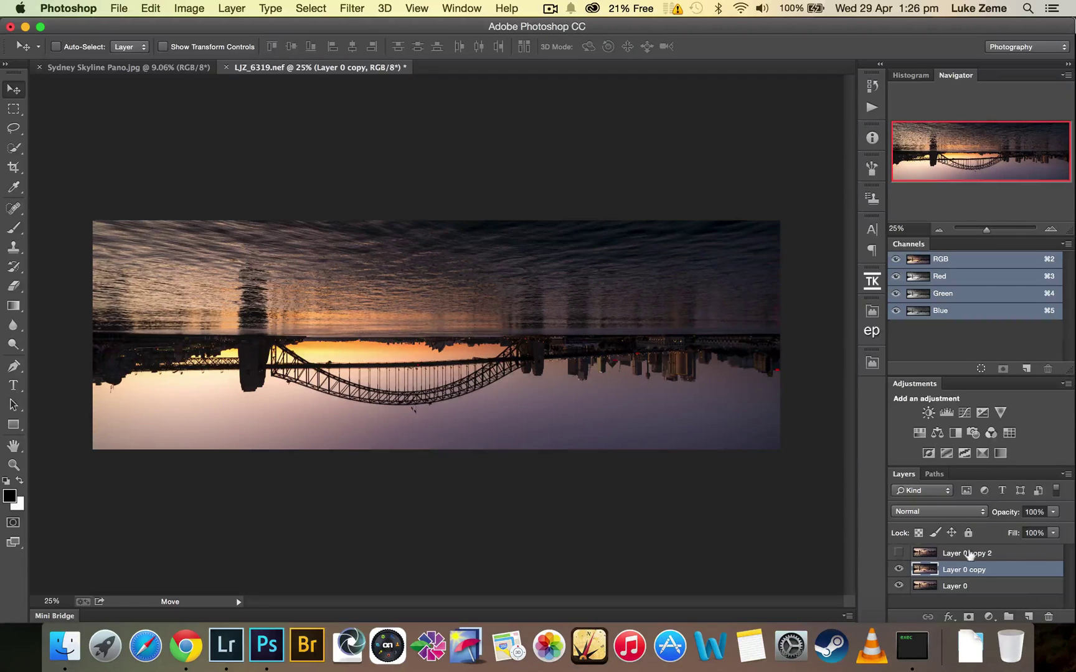
left_click(898, 552)
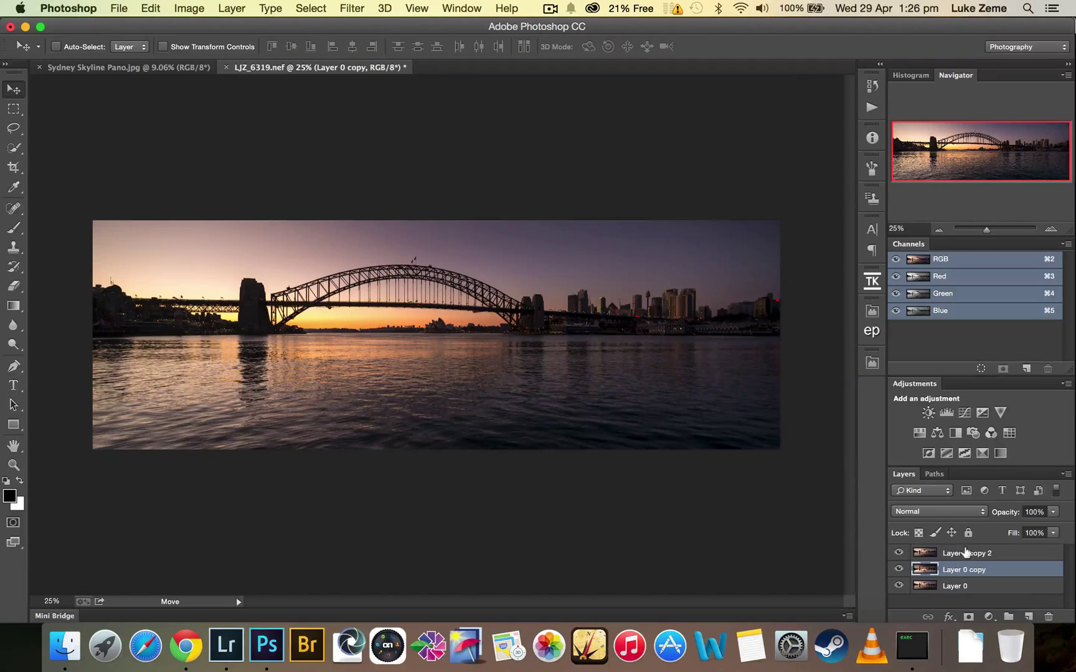
Set Layer 0 copy 2 to 41% opacity, select Layer 0 copy and zoom in on the horizon.
left_click(965, 553)
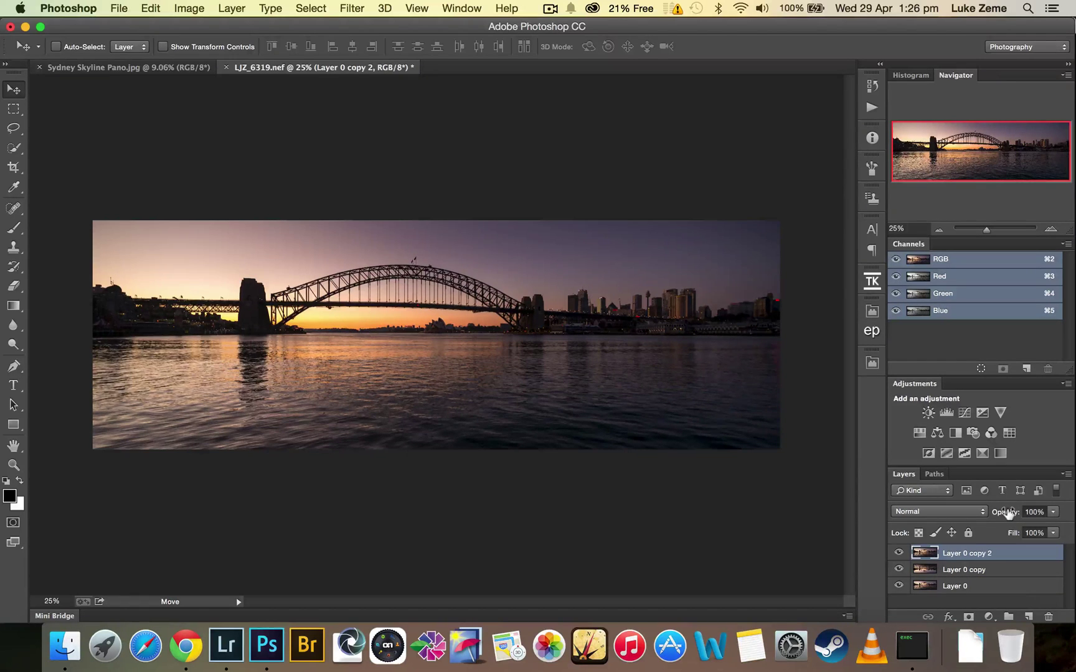
left_click_drag(1007, 513, 961, 517)
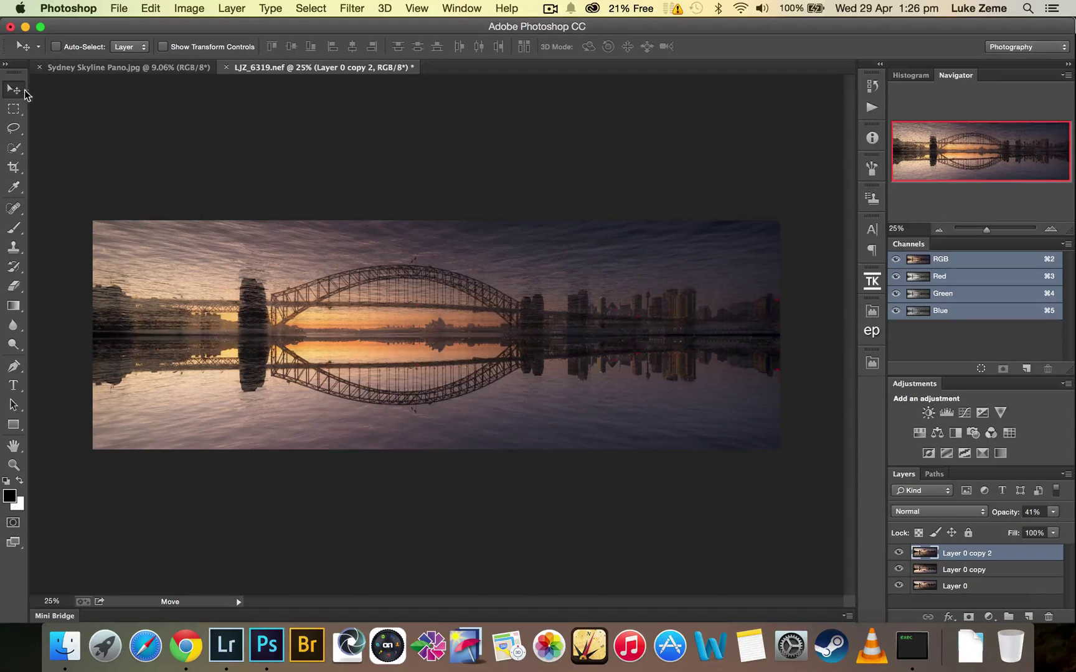
left_click(977, 569)
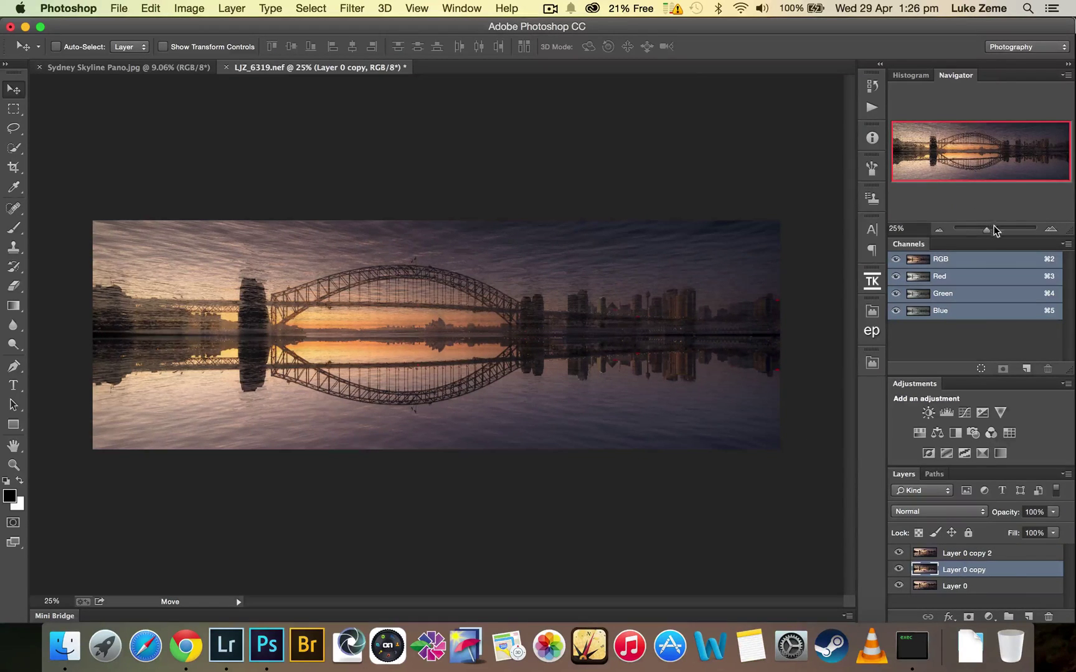
left_click_drag(994, 230, 996, 229)
left_click_drag(971, 147, 954, 147)
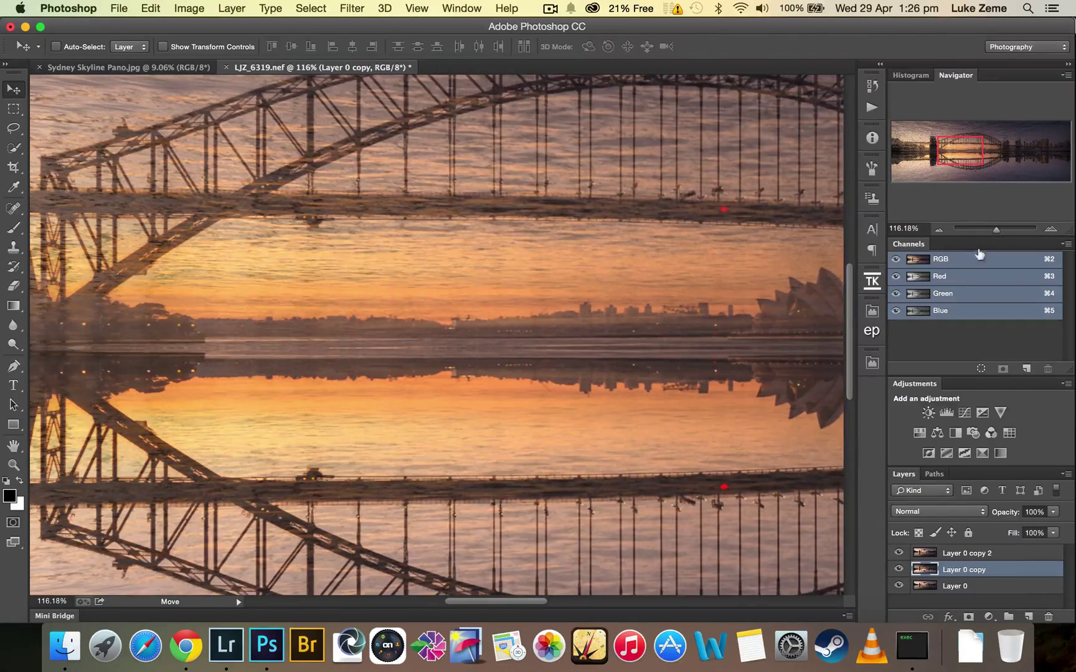
left_click_drag(996, 229, 1004, 228)
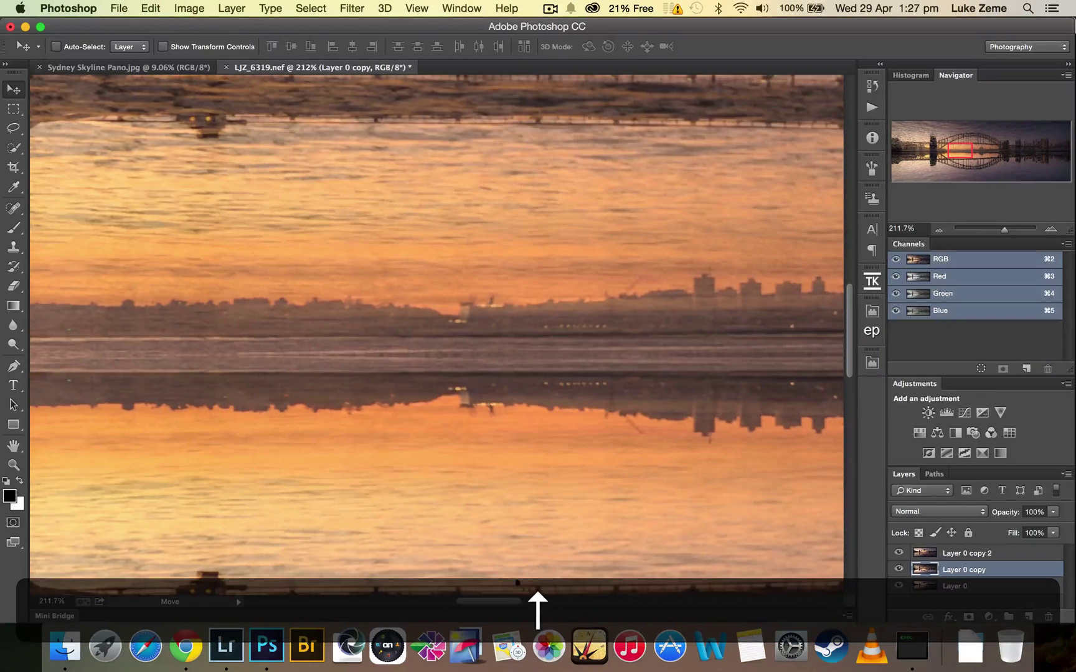
left_click_drag(506, 609, 480, 606)
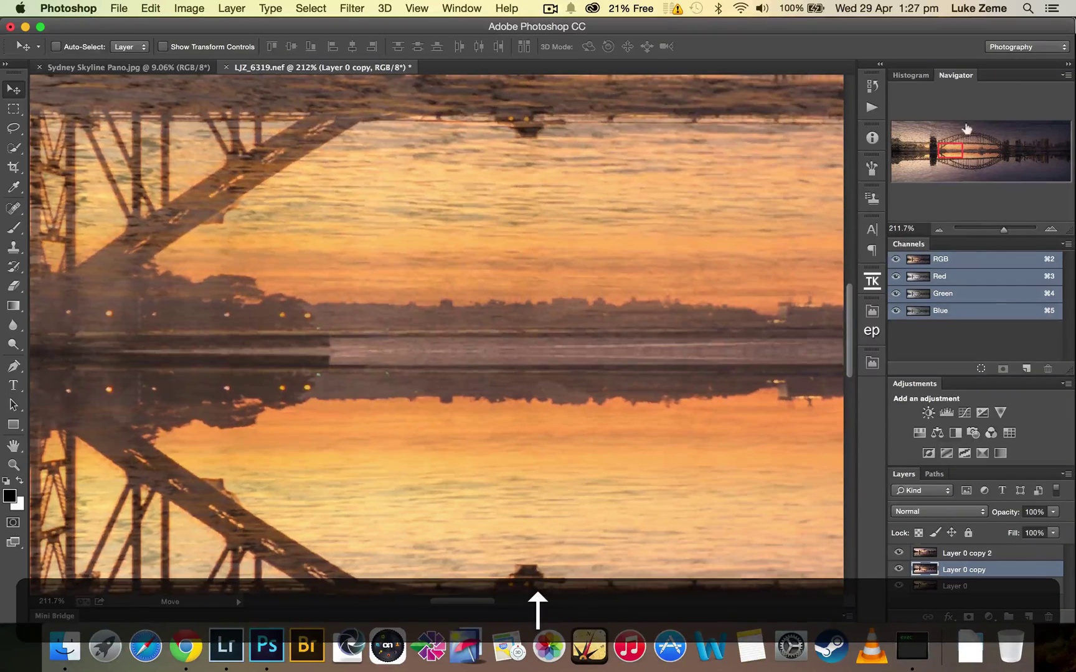
mouse_move(960, 144)
left_mouse_down()
mouse_move(971, 146)
mouse_move(952, 149)
left_mouse_up()
Nudge the flipped layer with arrow keys until its horizon lines up with the original, then fit to screen.
key("Up")
key("Up")
key("Up")
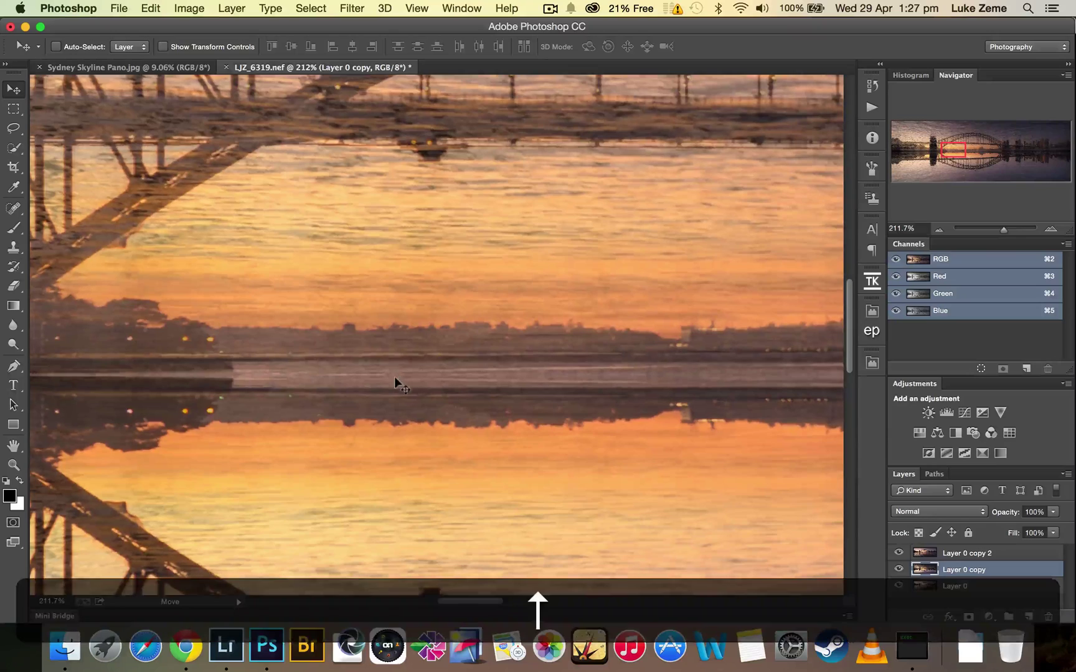
key("Up")
key("Up")
key("Up")
key("Up")
key("Up")
key("Up")
key("Up")
key("Up")
key("Up")
key("Up")
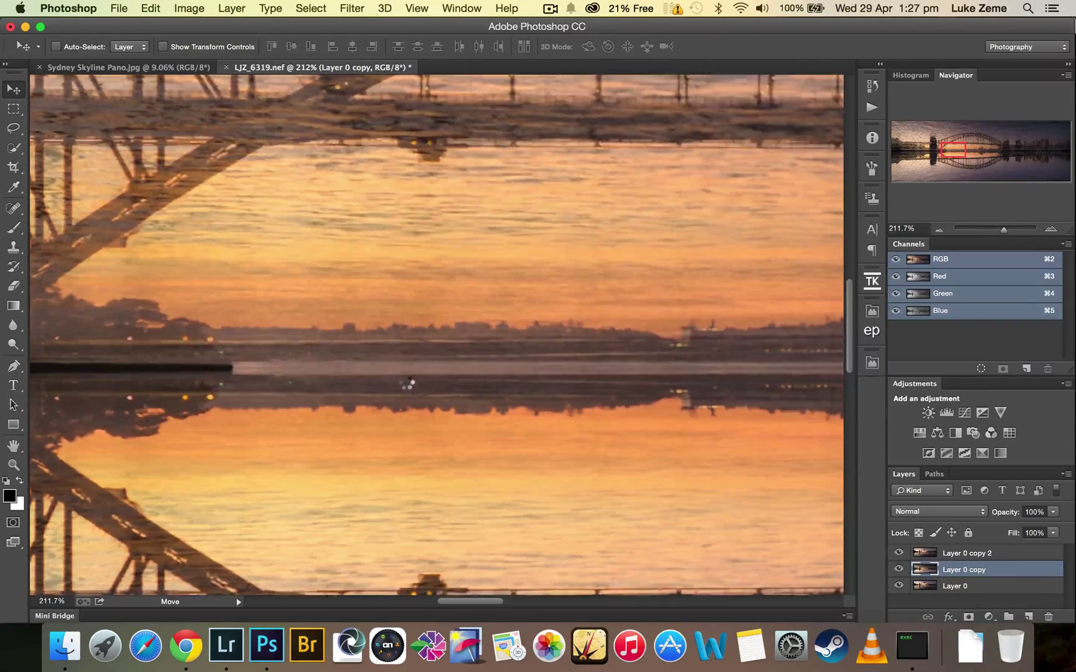
key("Up")
key("Up")
key("Up")
key("Up")
key("Up")
key("Up")
key("Up")
key("Up")
key("Up")
key("Up")
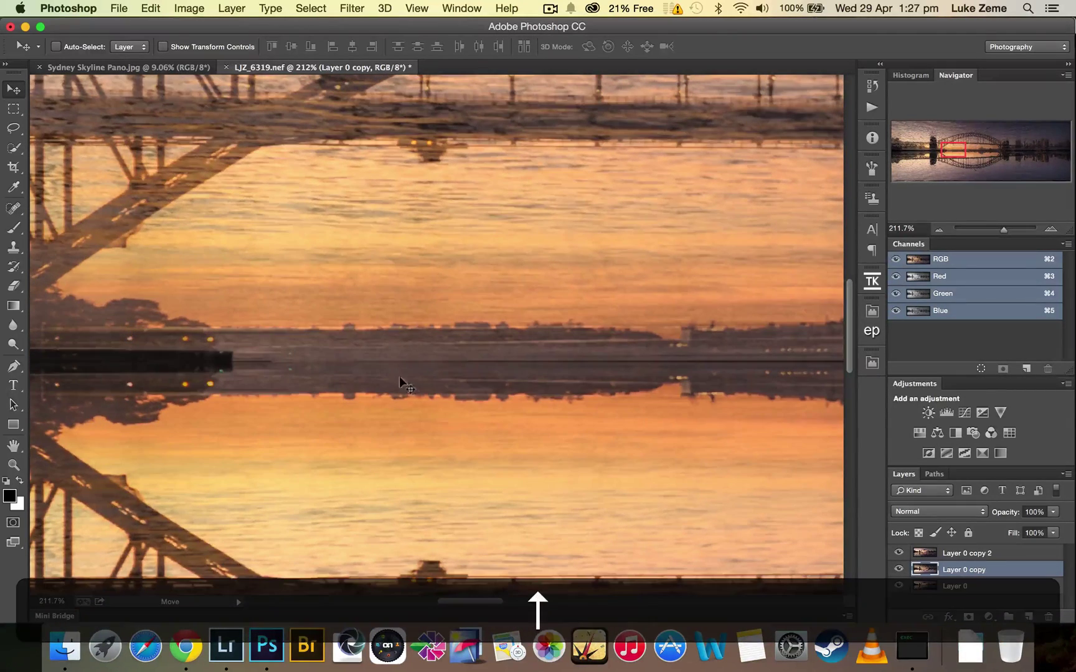
key("Up")
key("Up")
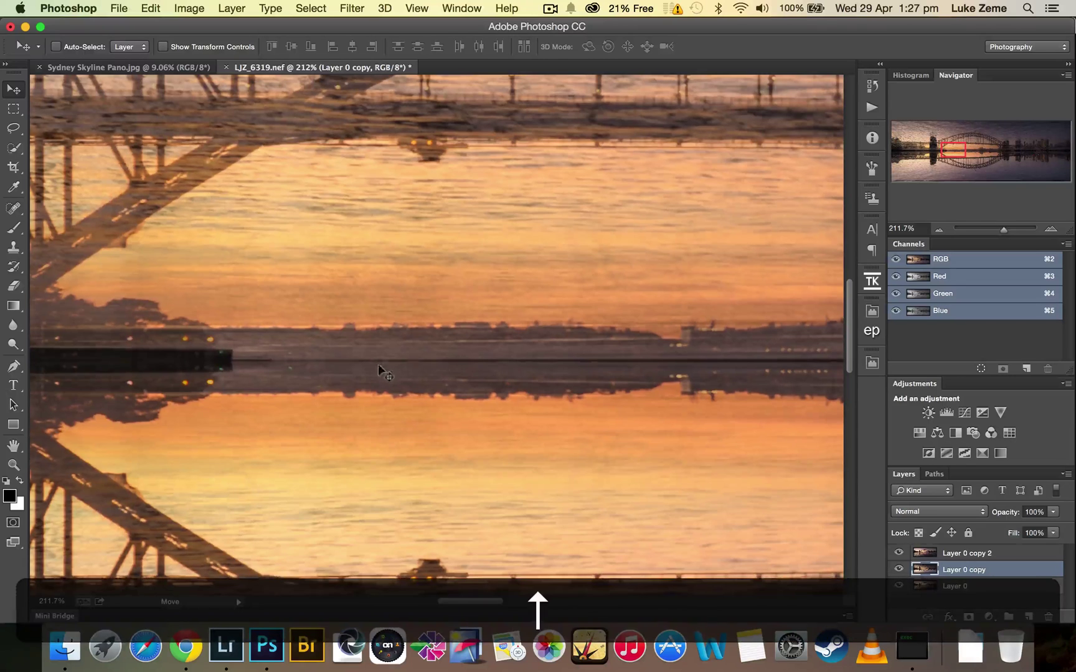
left_click_drag(481, 601, 538, 602)
key("Down")
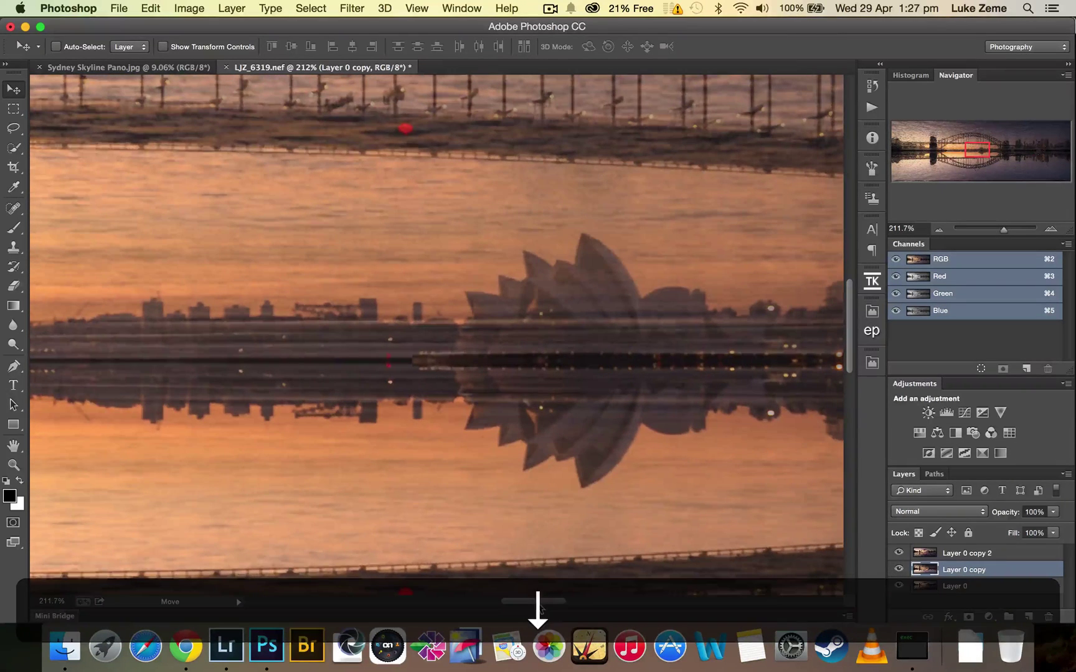
key("Up")
key("Down")
left_click_drag(541, 609, 461, 582)
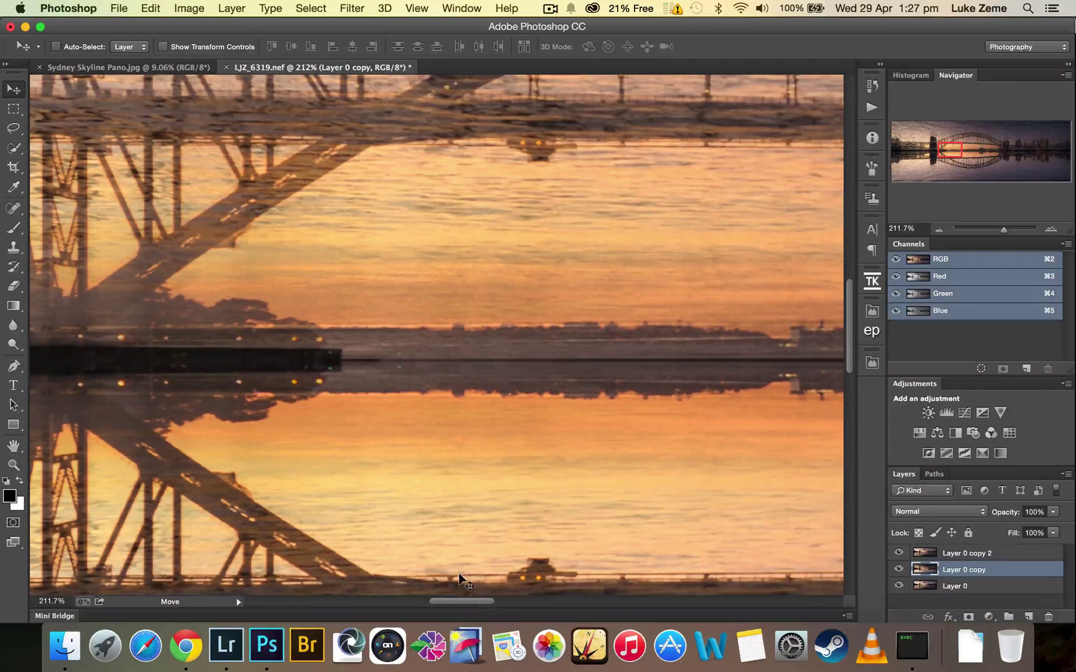
key("super")
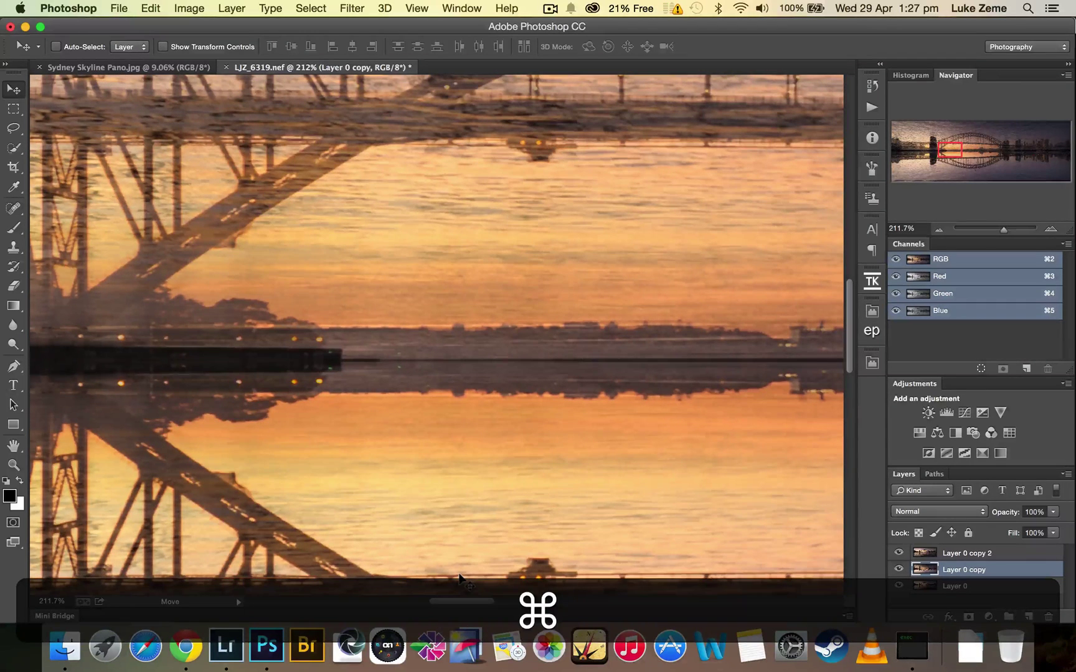
key("super+0")
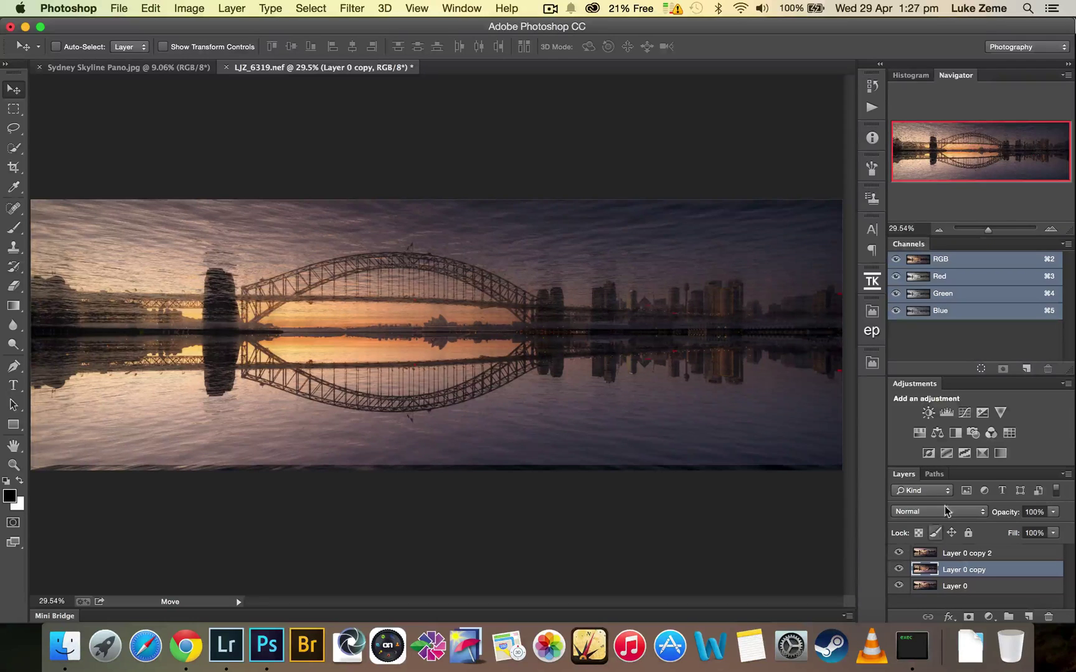
Restore Layer 0 copy 2 to 100% opacity and marquee-select the water from the horizon down.
left_click(993, 553)
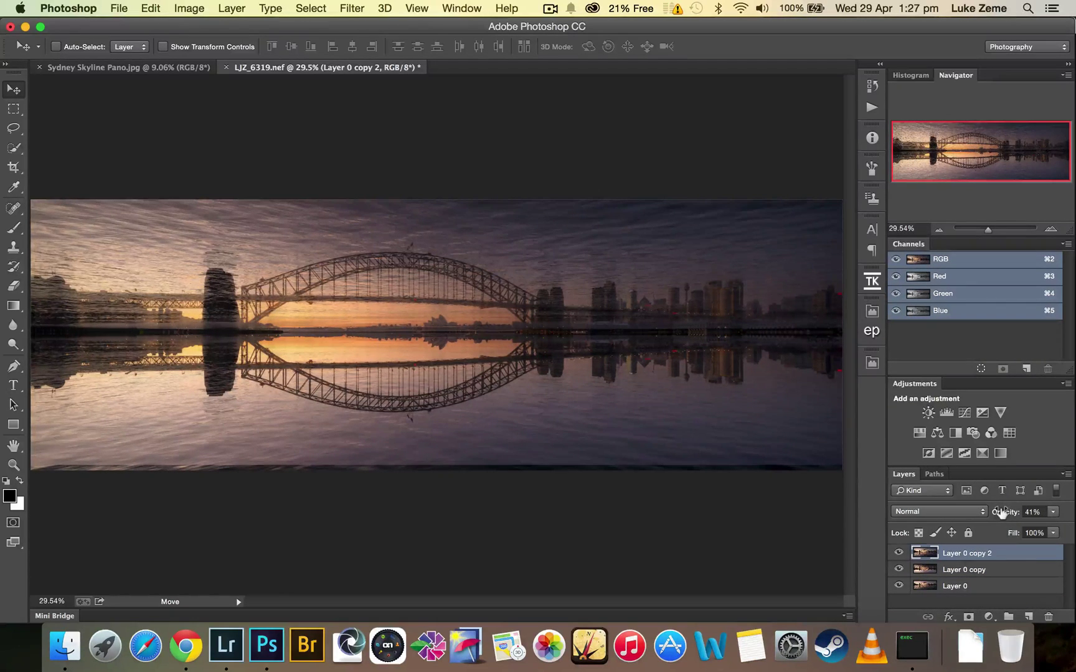
left_click_drag(1001, 512, 1068, 511)
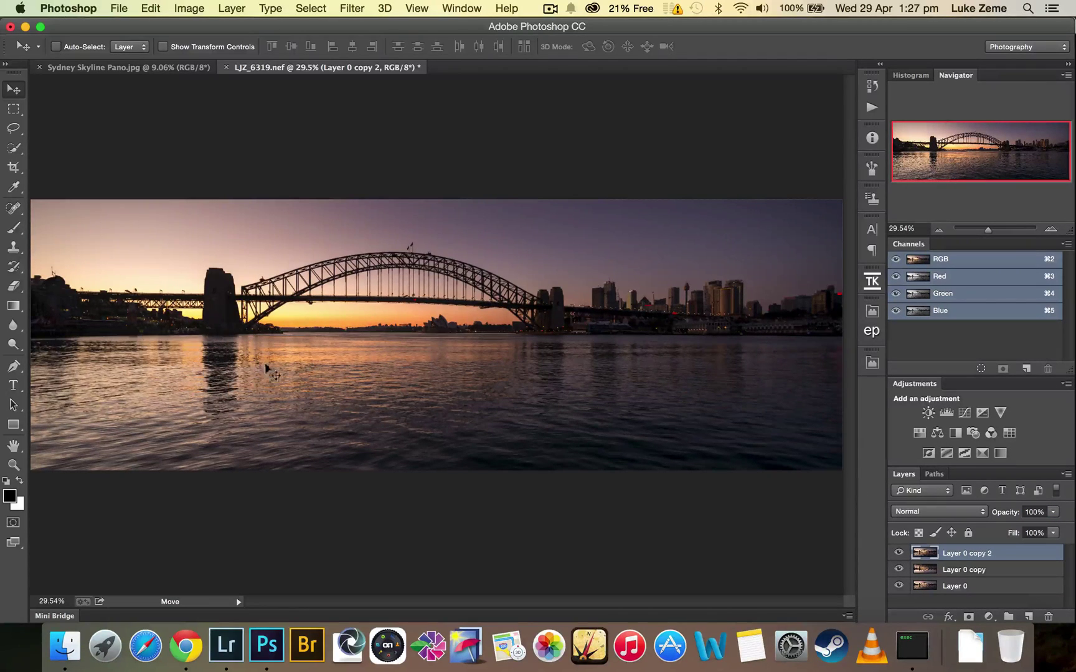
left_click(11, 111)
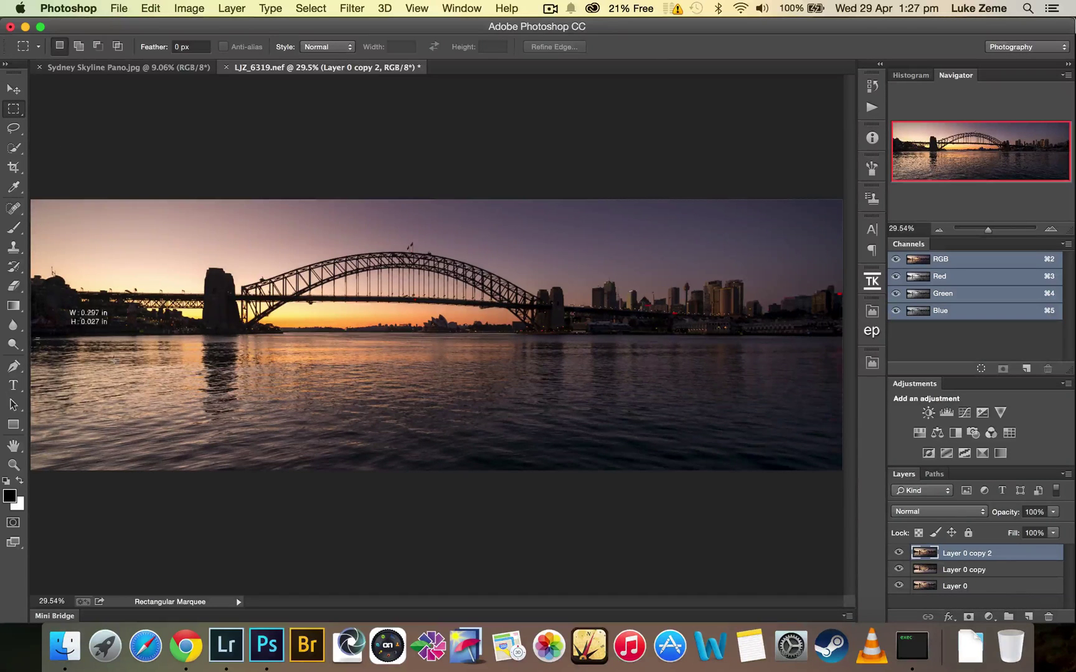
left_click_drag(38, 338, 866, 563)
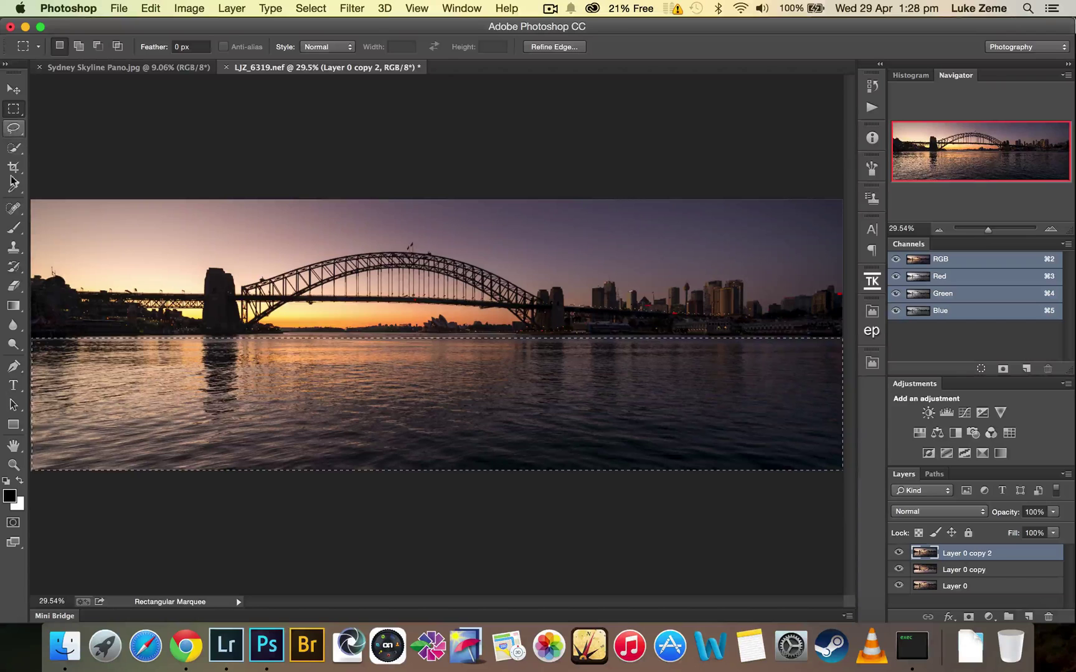
Deselect the water and add a white layer mask to Layer 0 copy 2, with the Gradient tool ready.
left_click(13, 228)
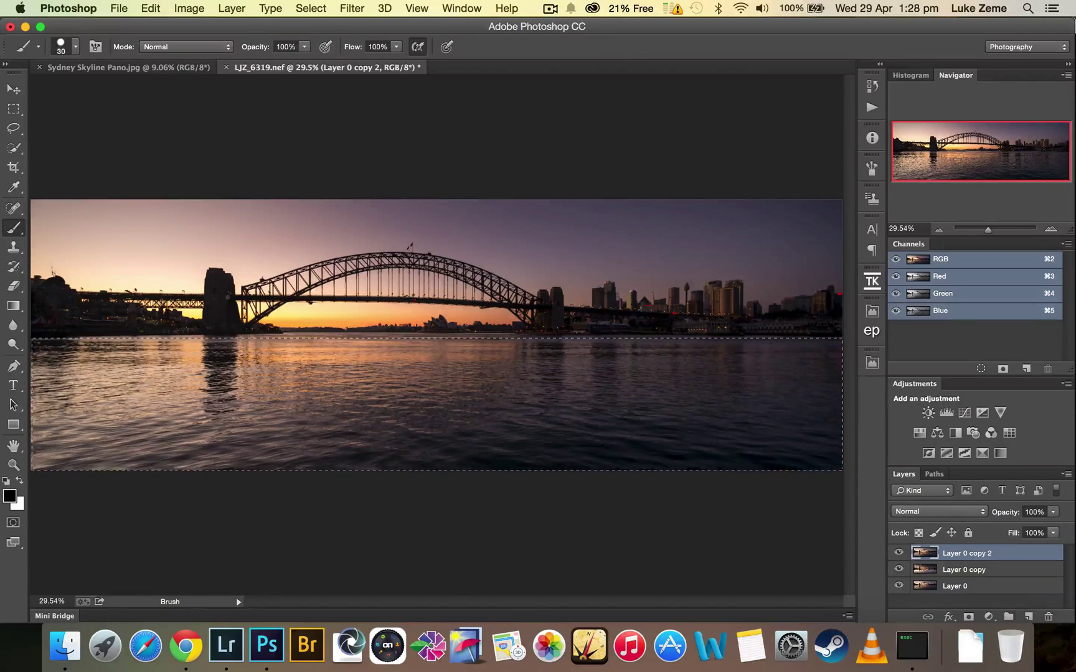
key("super+d")
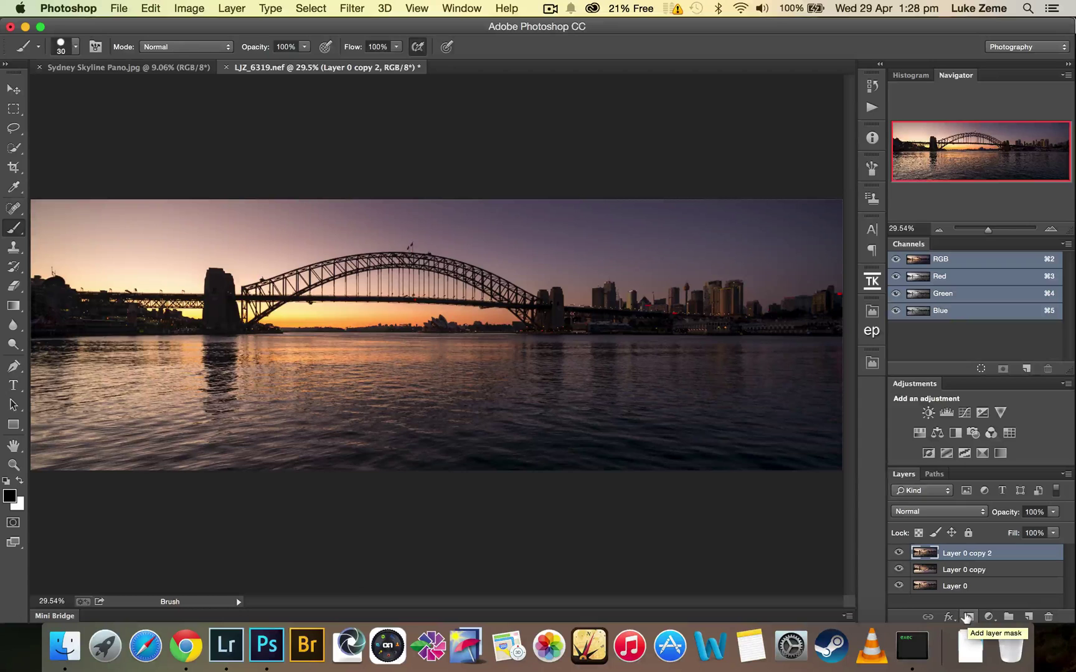
left_click(966, 617)
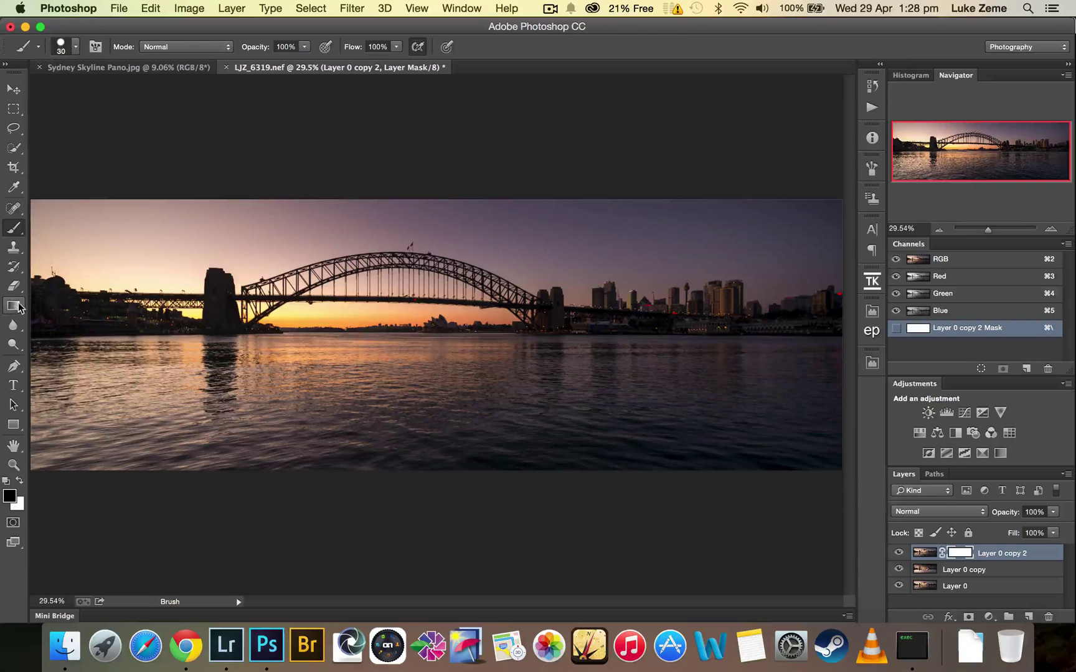
left_click(14, 307)
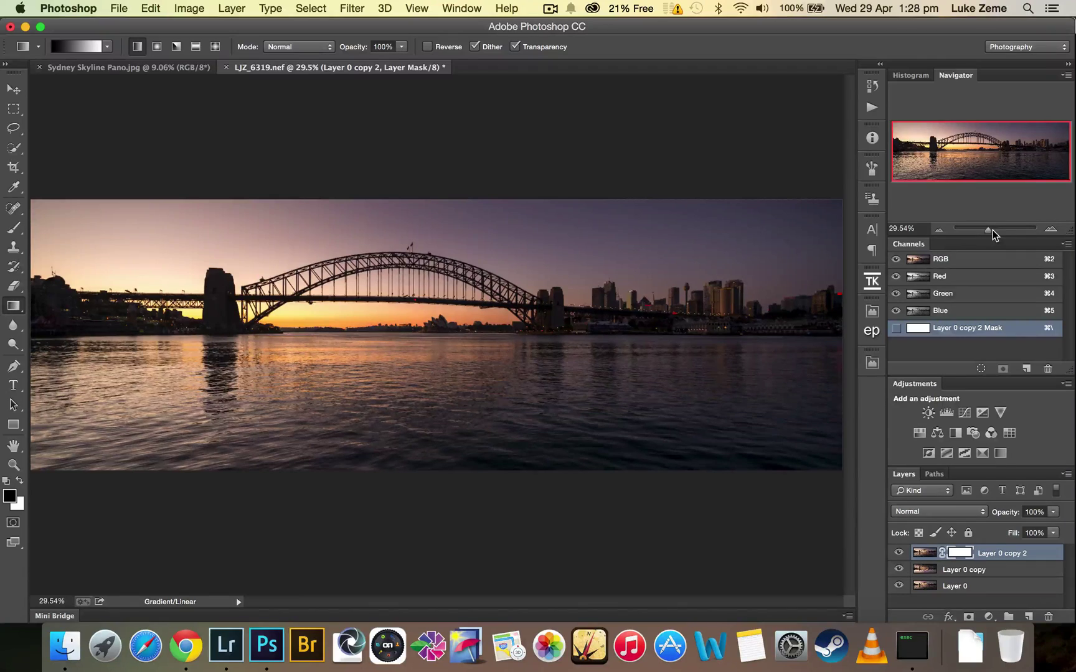
Drag a short linear gradient across the horizon on the mask to reveal the reflection, then zoom out to check.
left_click_drag(988, 229, 1007, 229)
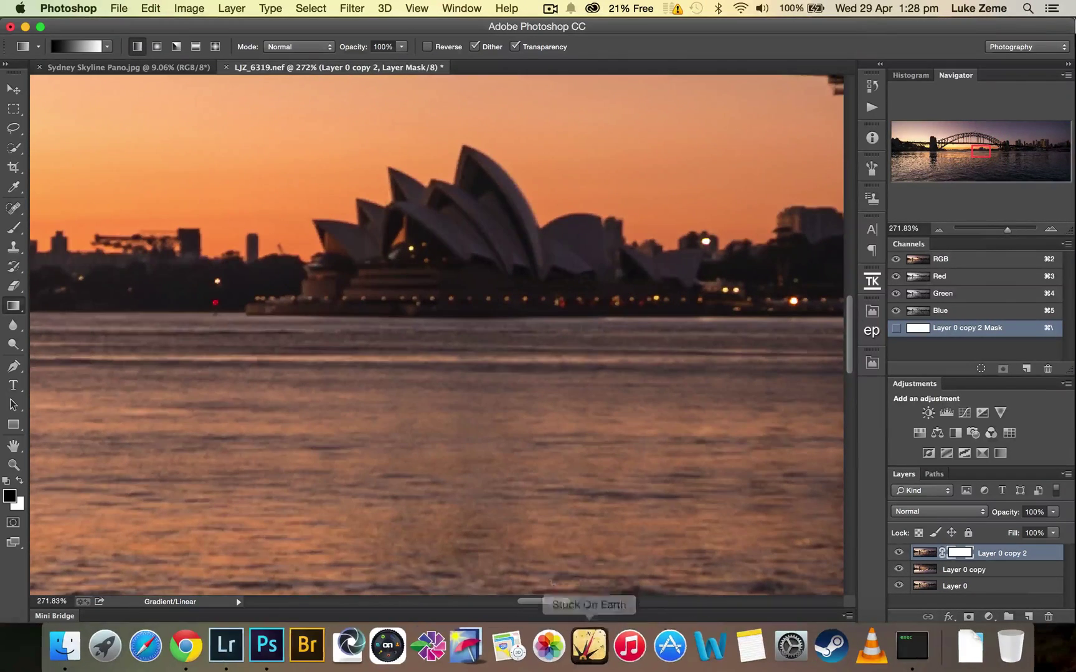
left_click_drag(552, 603, 498, 601)
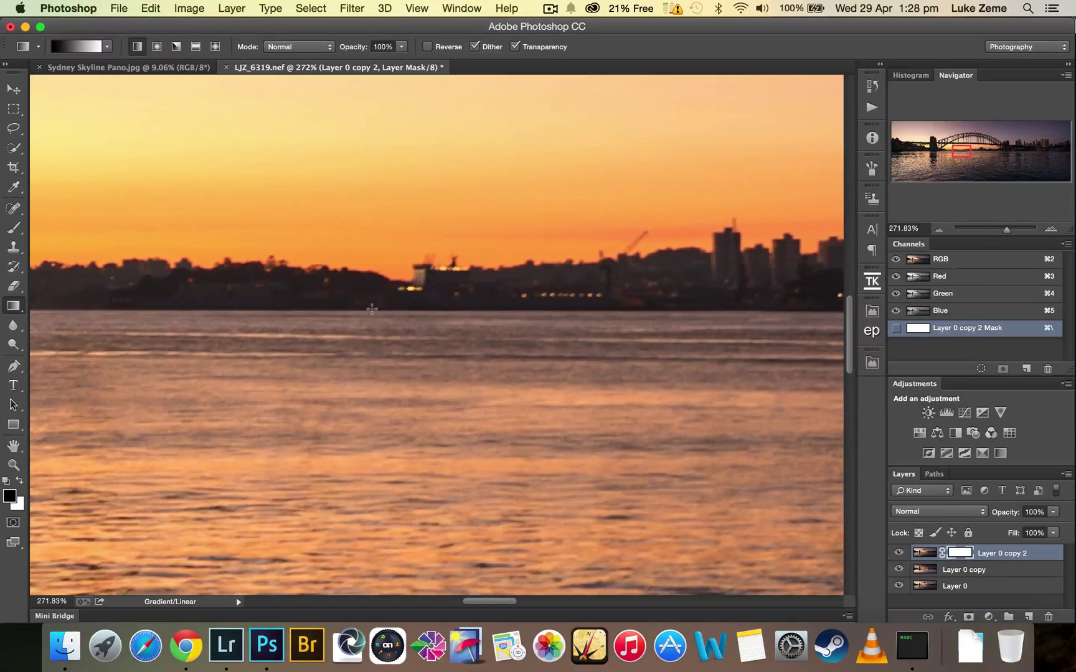
left_click_drag(372, 303, 377, 311)
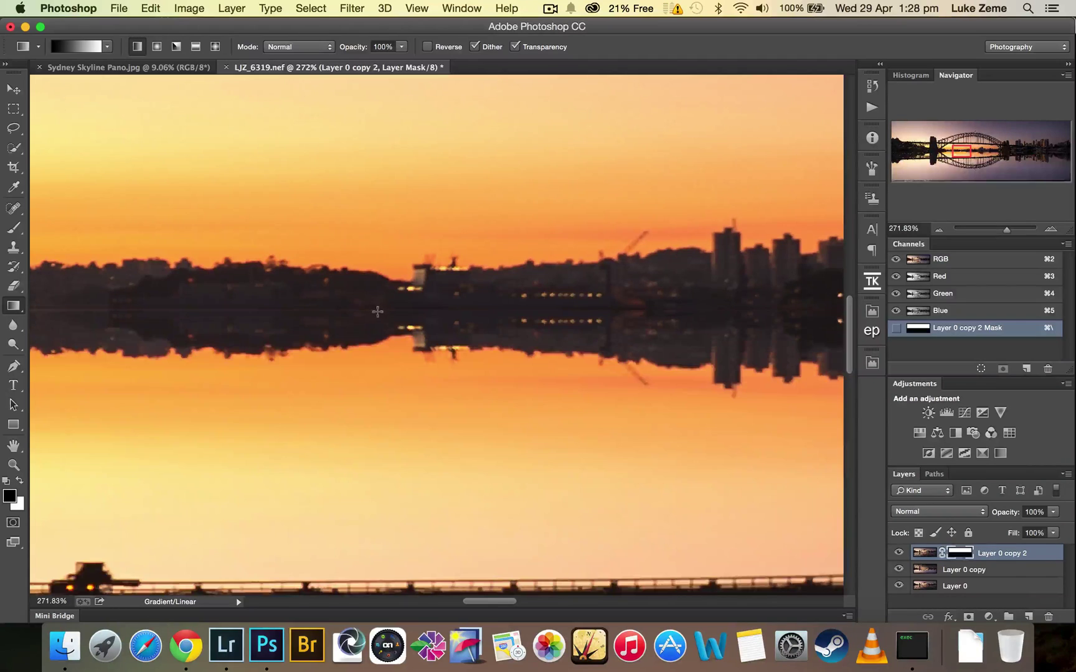
key("super")
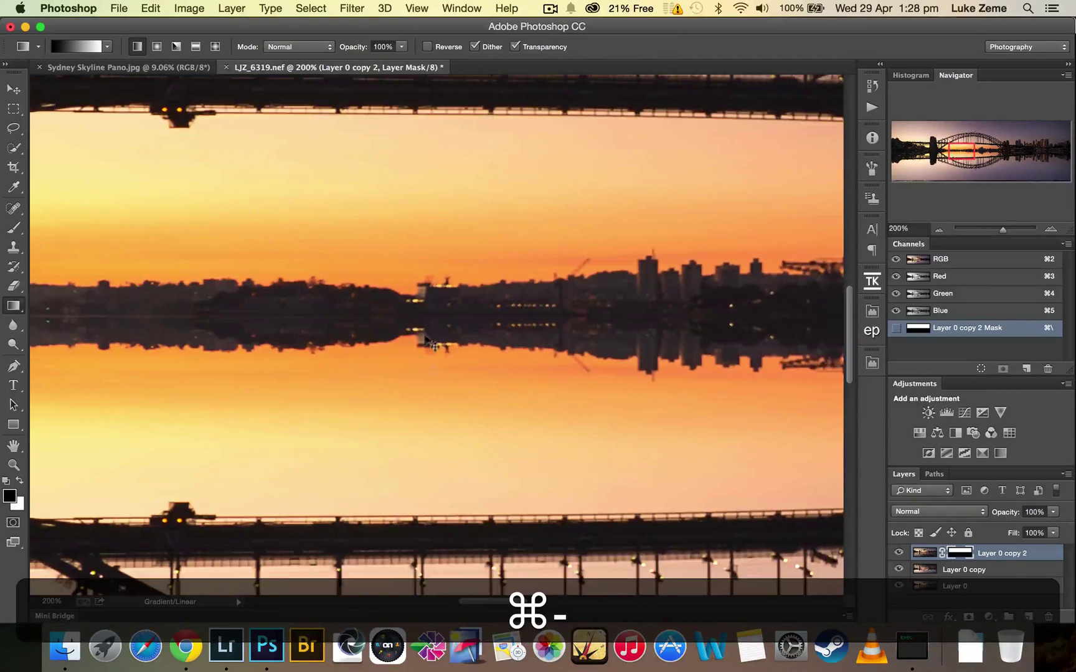
key("super+minus")
scroll(445, 601, "up", 2)
left_click_drag(444, 600, 477, 606)
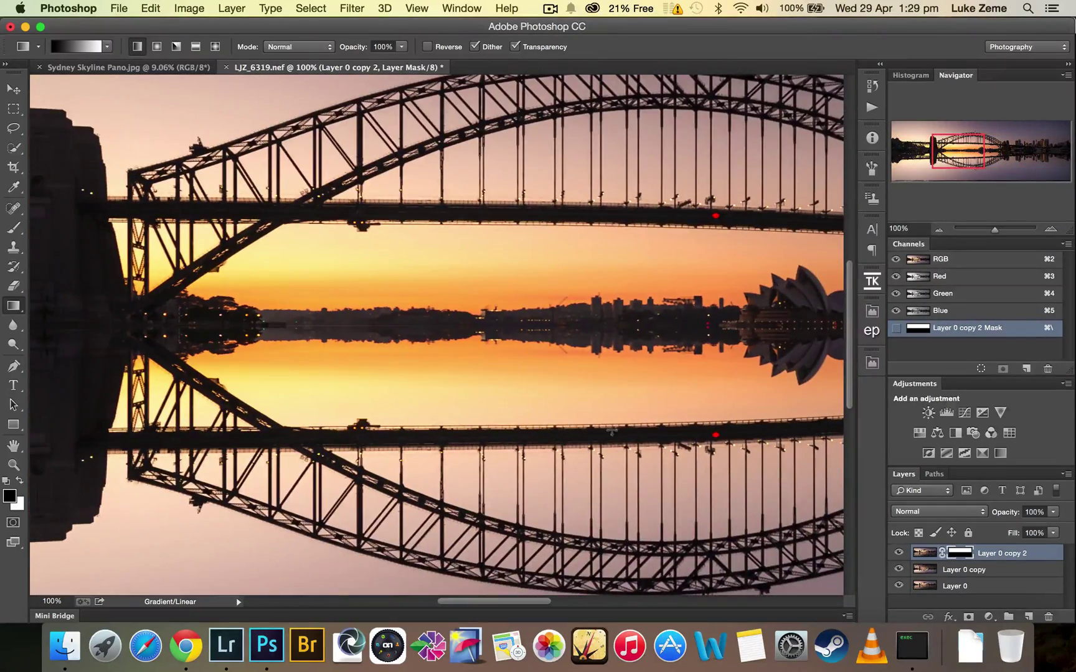
key("backslash")
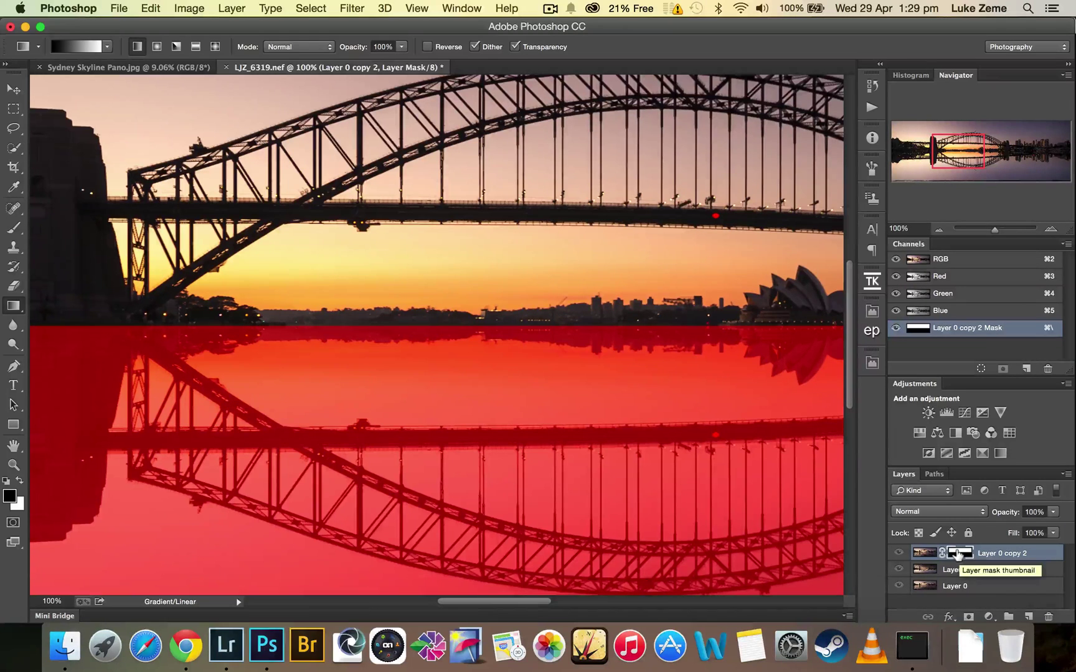
key("backslash")
left_click(958, 554, "alt")
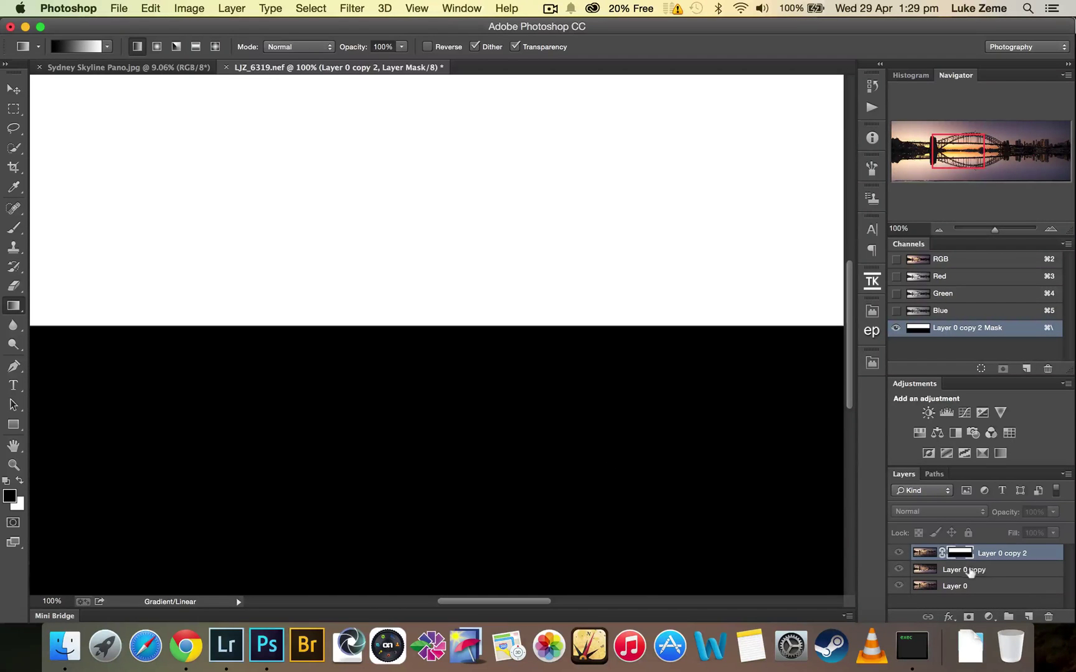
left_click(959, 552, "alt")
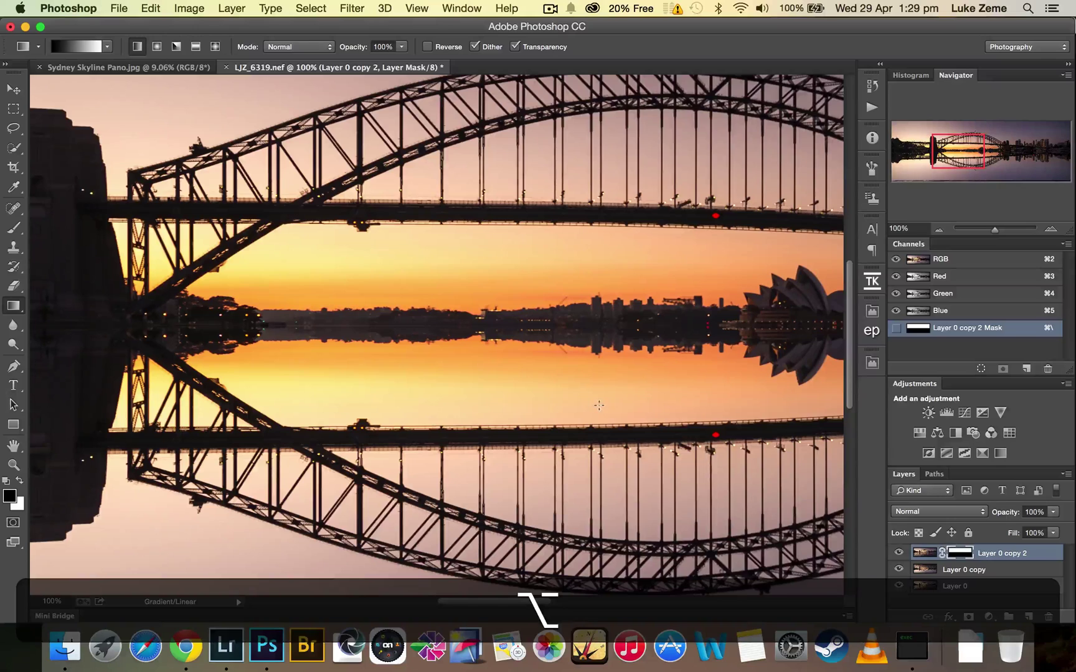
Zoom to 400% on the left pylon, shrink the brush and test painting on the mask, undoing the trial strokes.
key("super+equal")
key("super+equal")
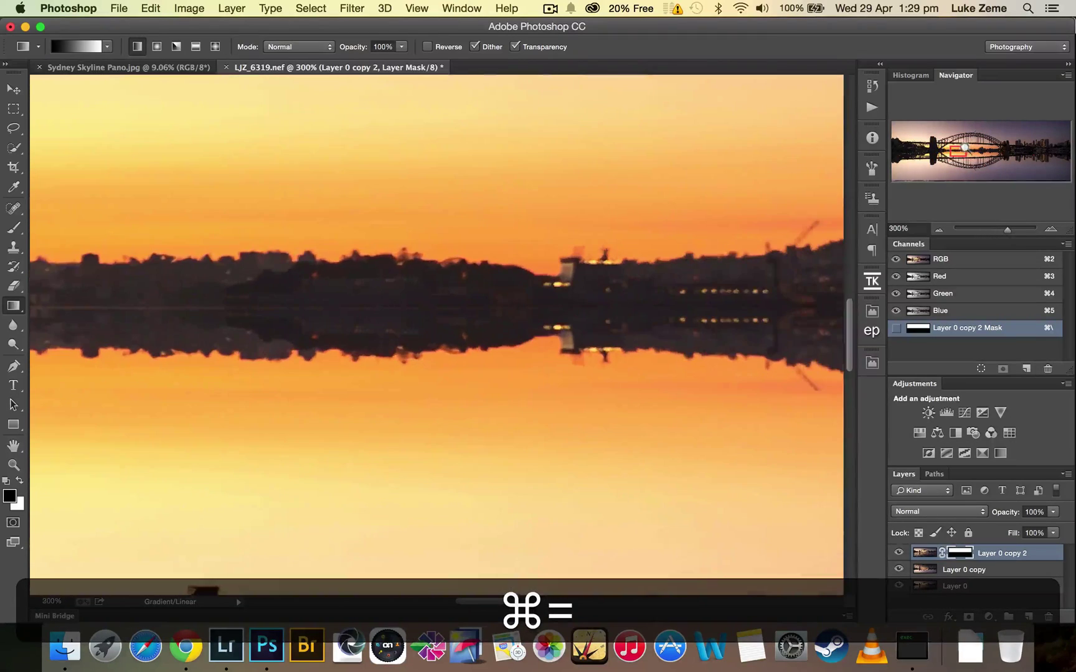
mouse_move(962, 150)
left_mouse_down()
mouse_move(936, 152)
mouse_move(951, 152)
left_mouse_up()
key("super+equal")
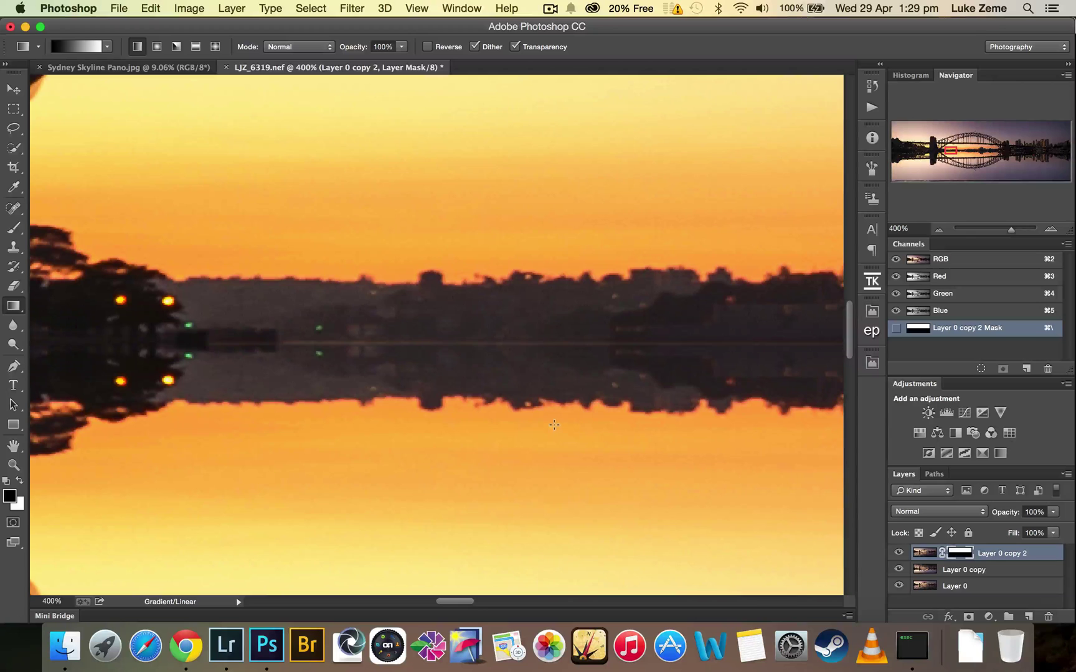
key("b")
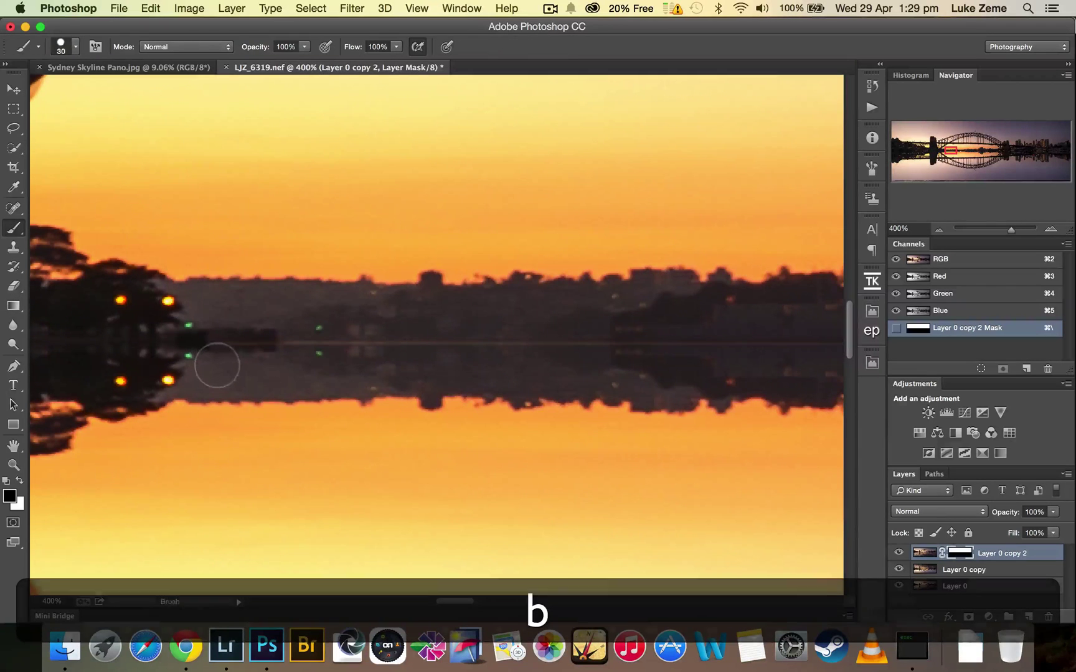
key("bracketleft")
key("bracketleft")
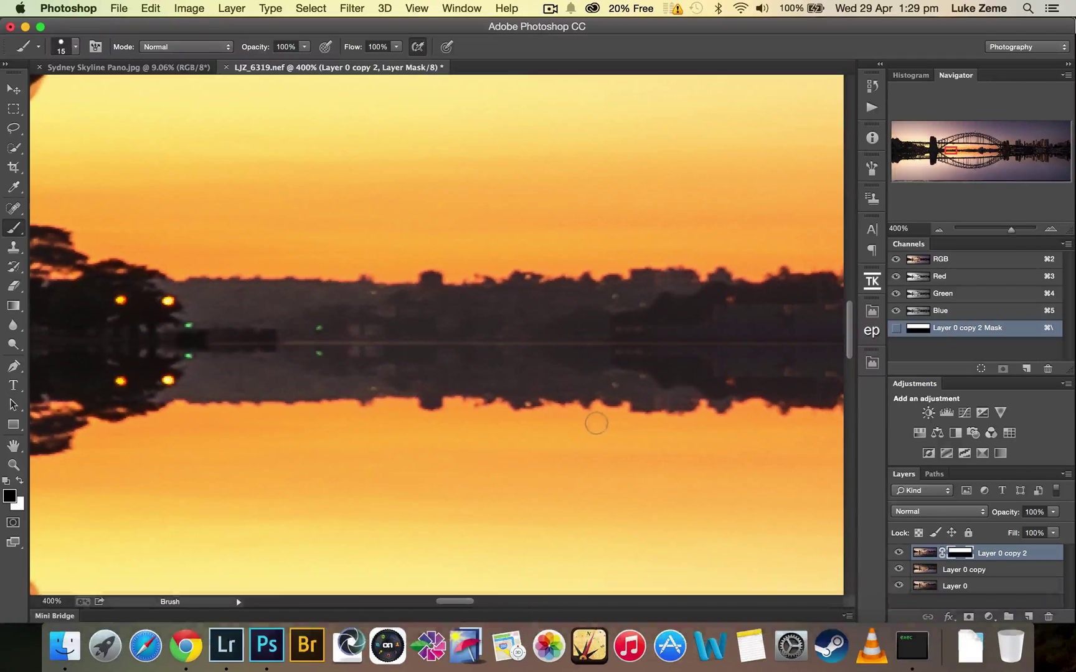
key("backslash")
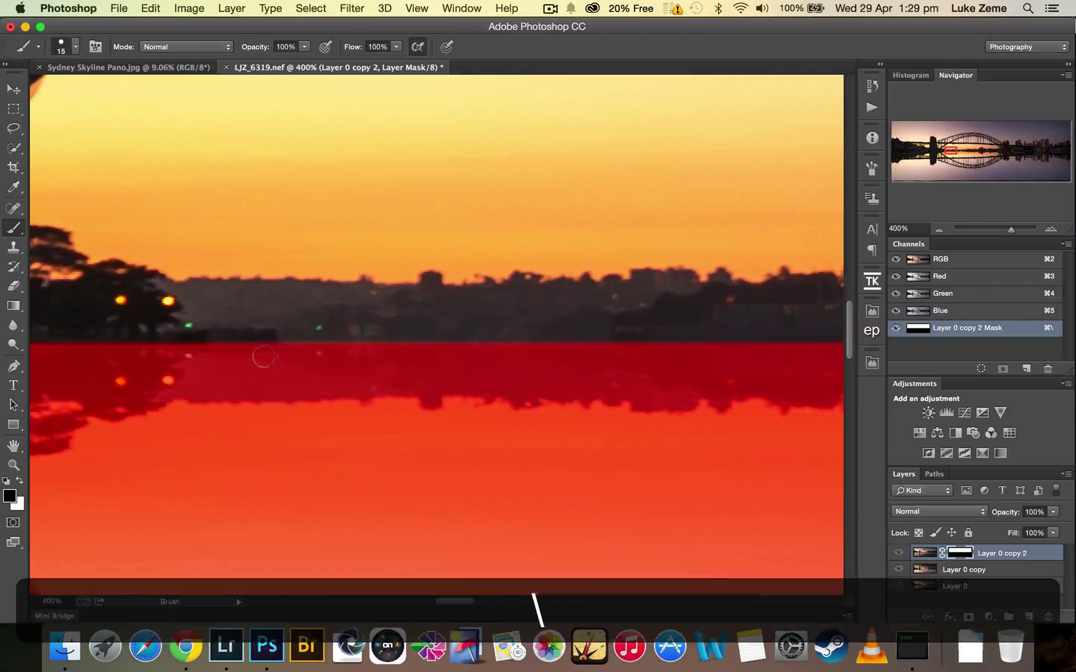
key("x")
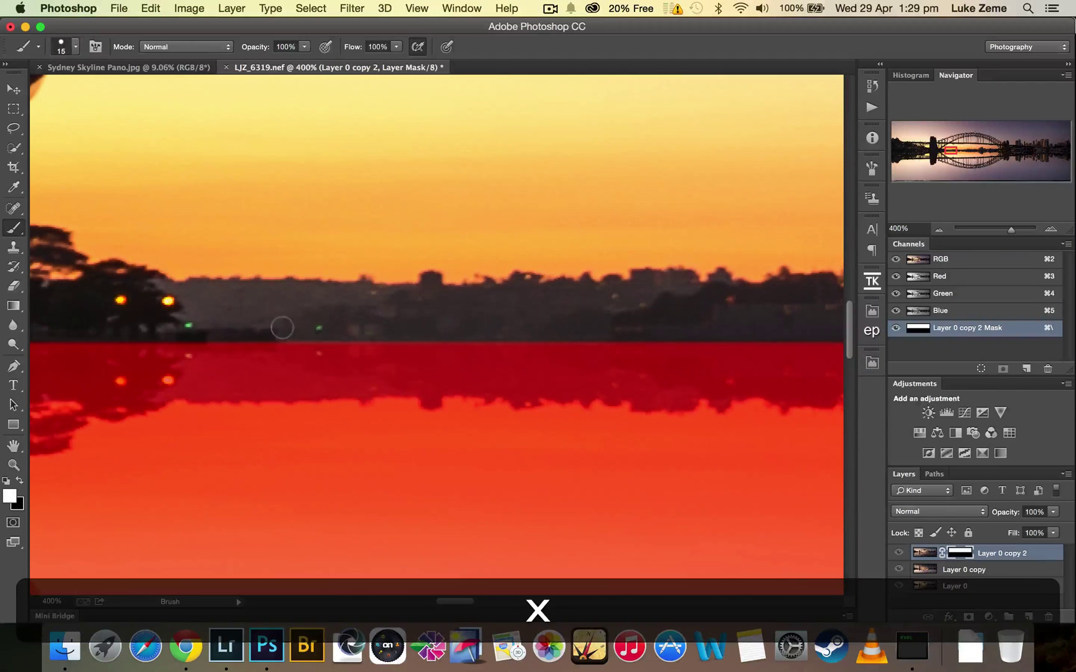
mouse_move(281, 325)
left_mouse_down()
mouse_move(408, 396)
mouse_move(368, 430)
mouse_move(349, 339)
mouse_move(523, 355)
mouse_move(448, 404)
mouse_move(576, 365)
mouse_move(485, 449)
mouse_move(336, 414)
mouse_move(374, 445)
left_mouse_up()
key("backslash")
key("x")
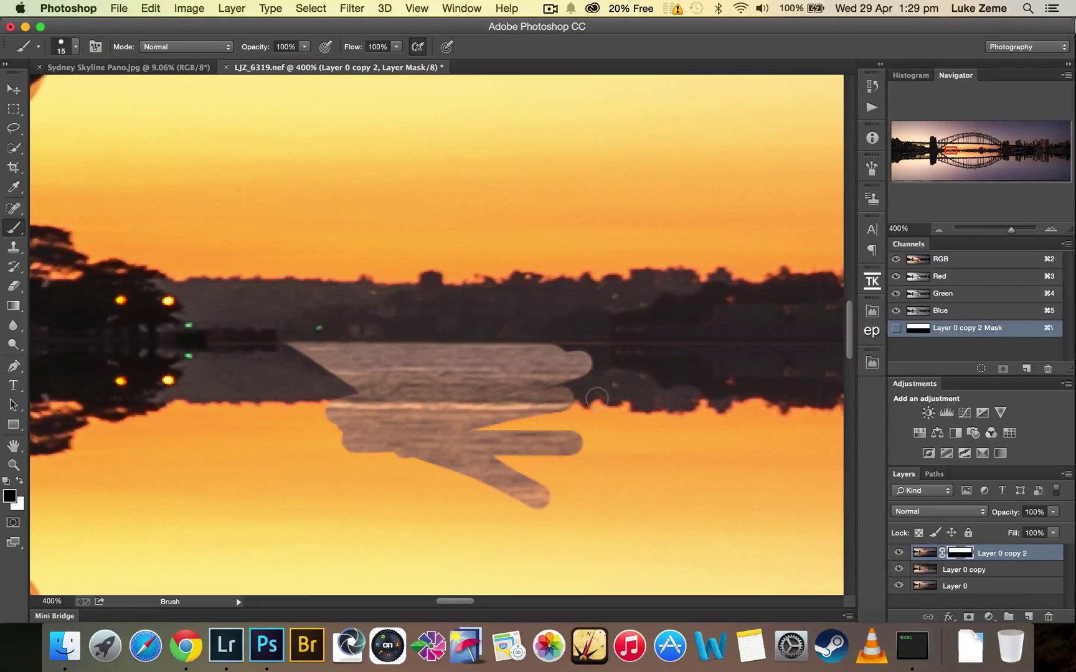
key("super+z")
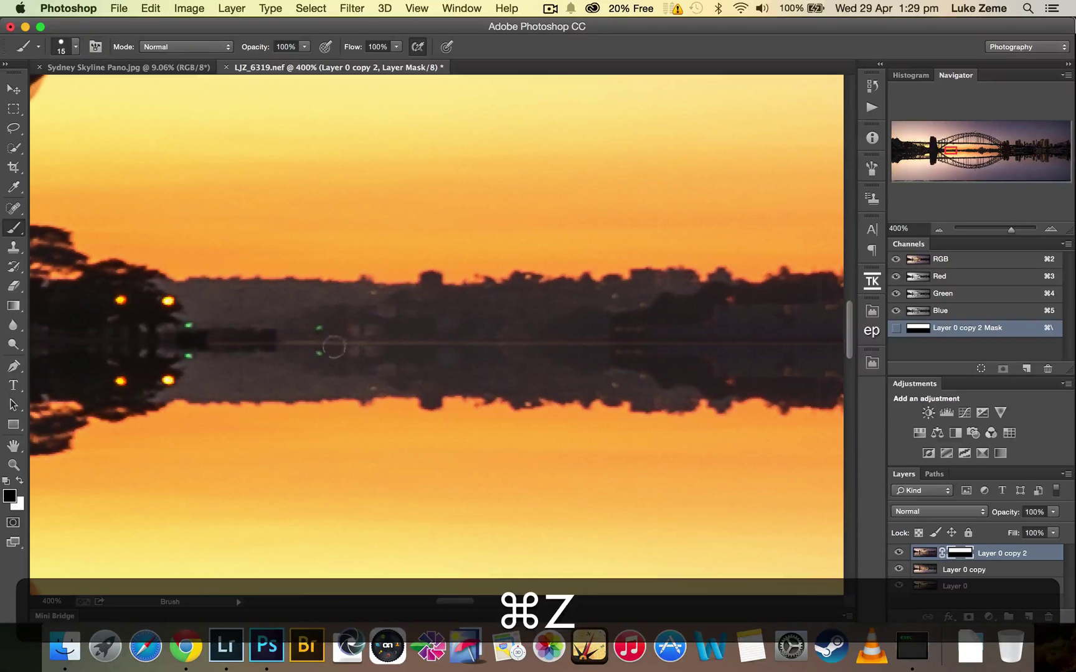
key("x")
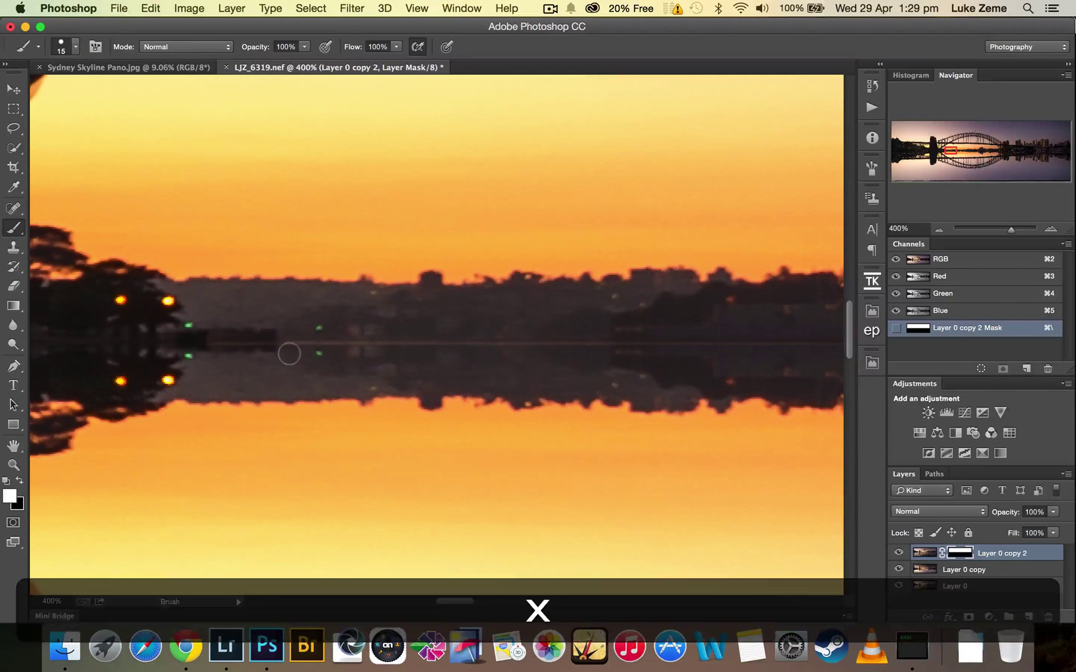
left_click(289, 353)
key("alt+super+z")
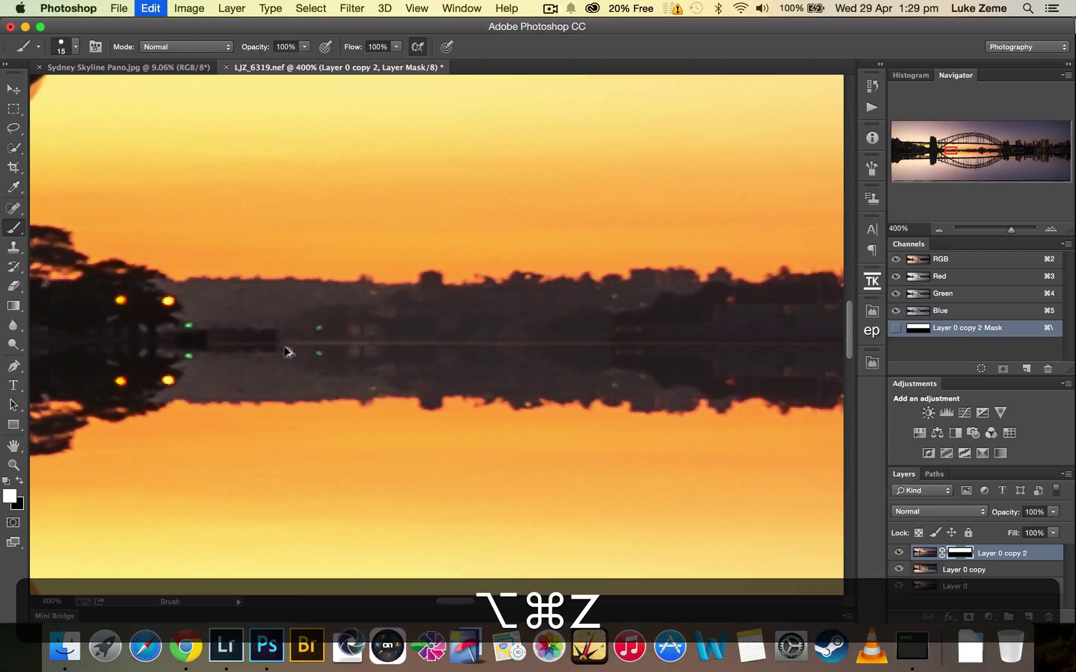
key("x")
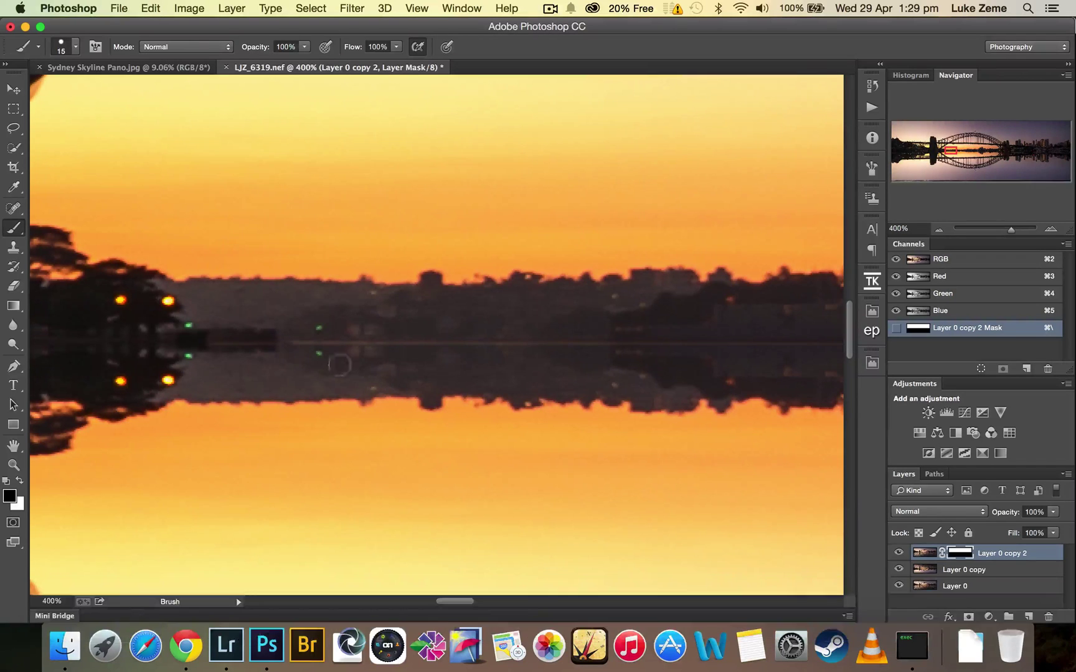
Paint straight black strokes along the horizon seam on the mask, then fit the image to the window.
key("shift")
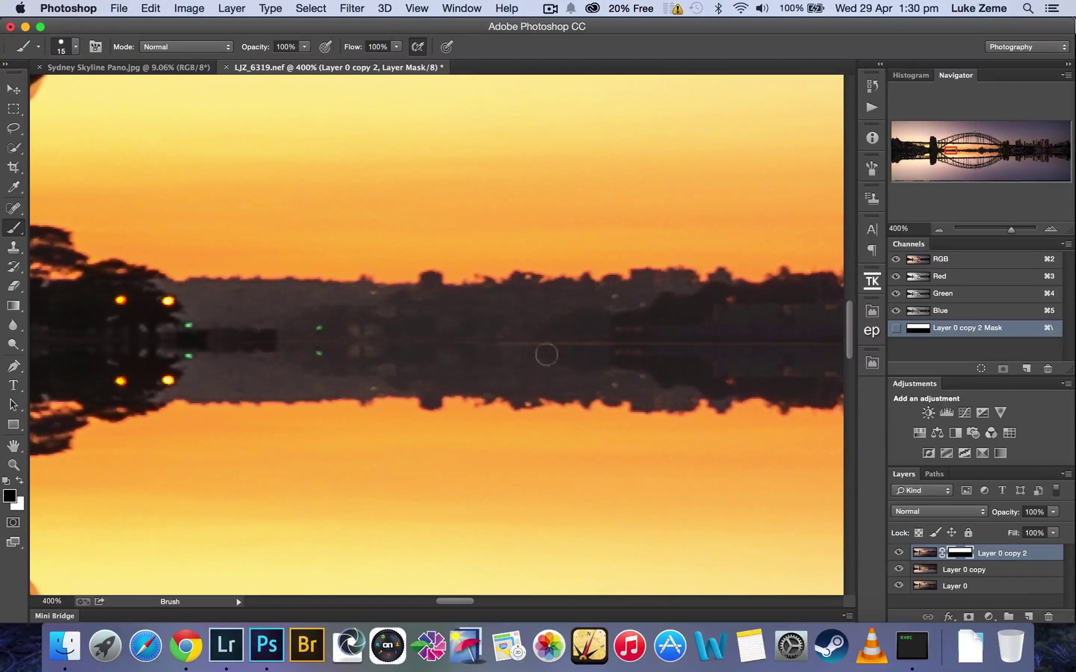
key("shift")
left_click(789, 352, "shift")
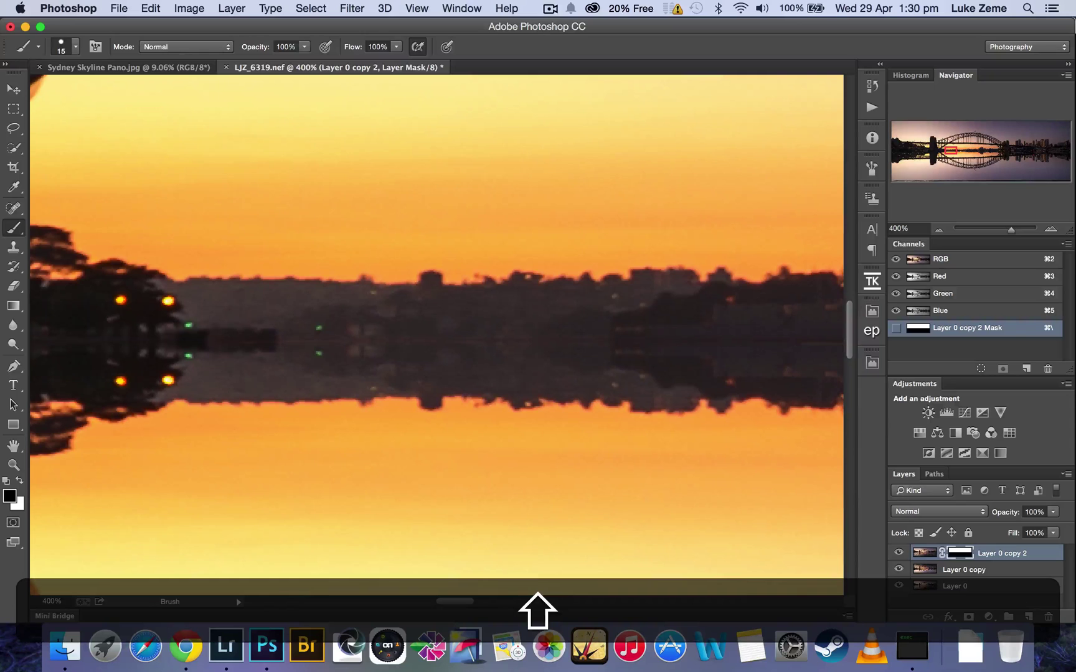
left_click_drag(456, 600, 484, 605)
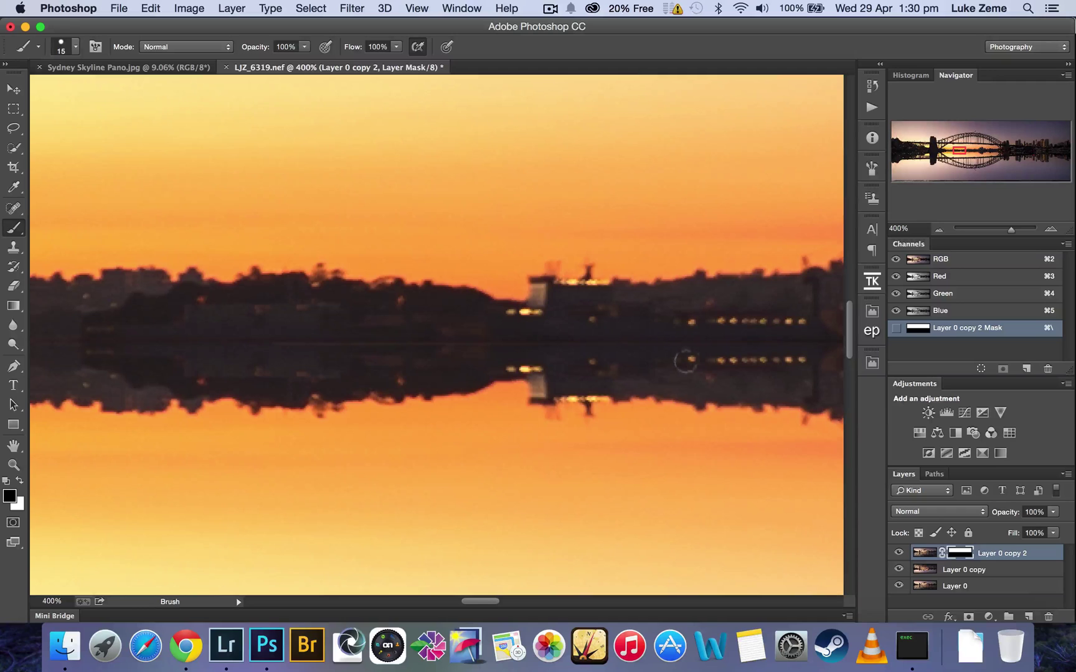
key("shift")
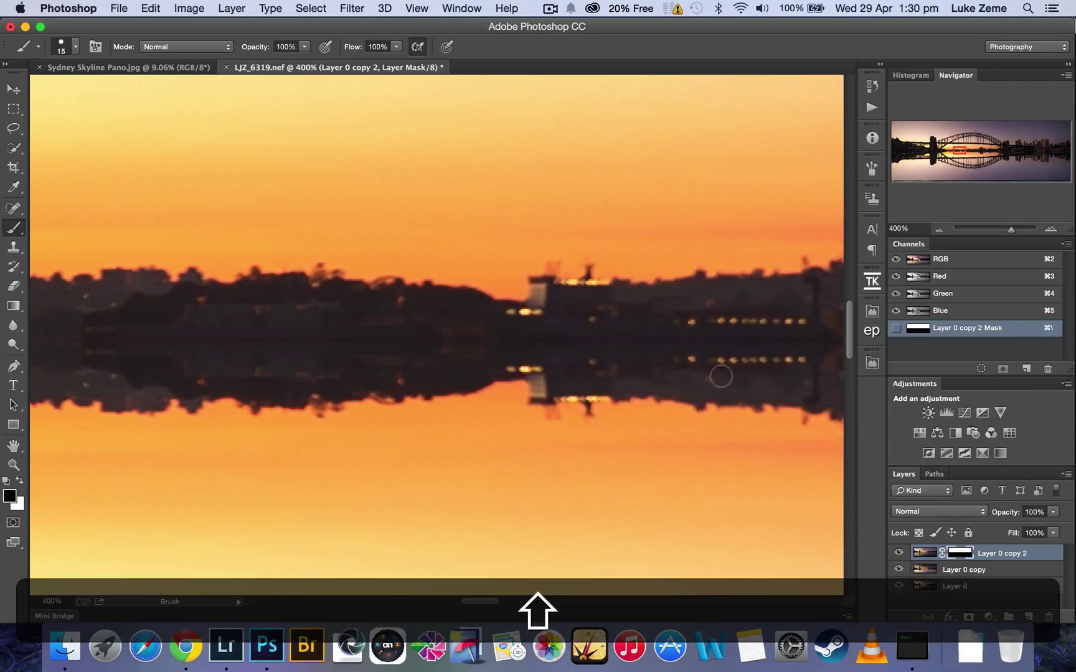
left_click(511, 601)
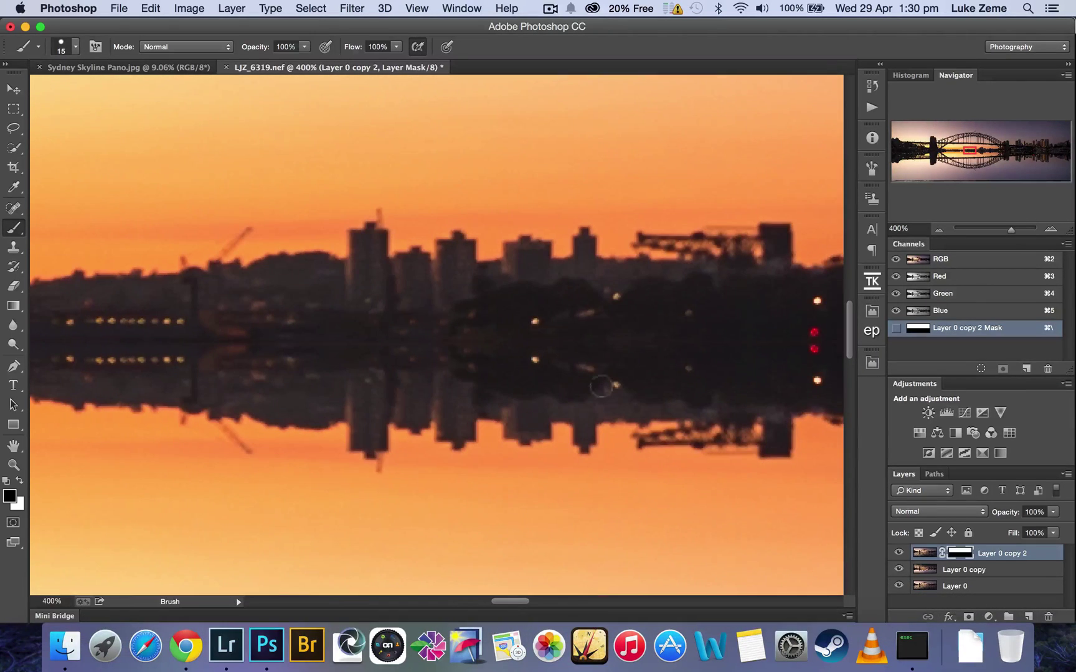
key("shift")
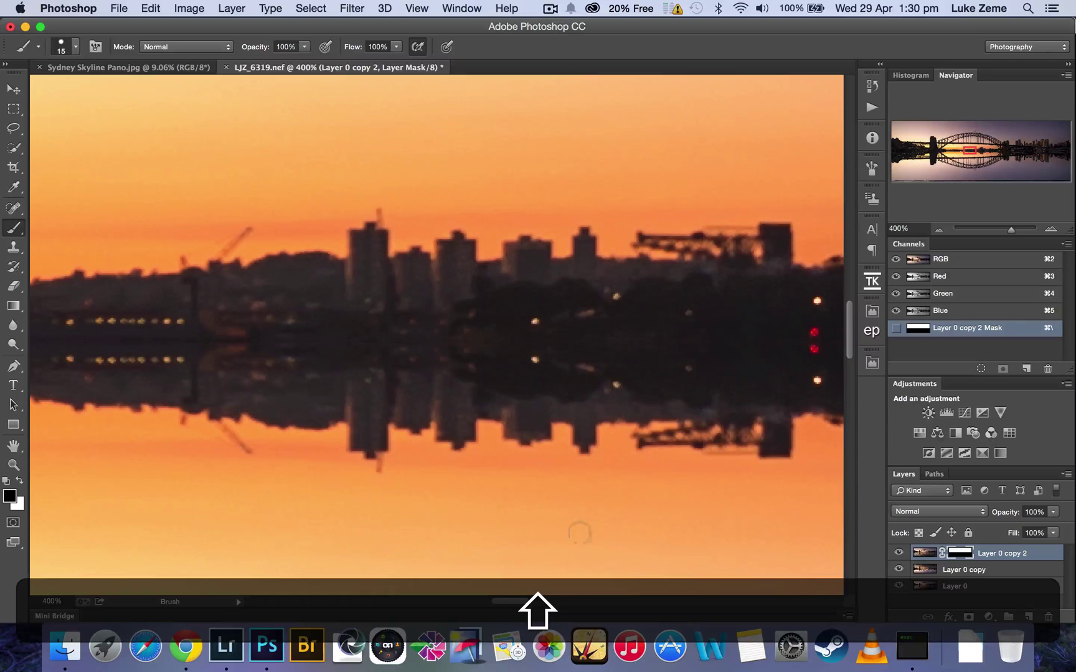
left_click_drag(511, 600, 584, 601)
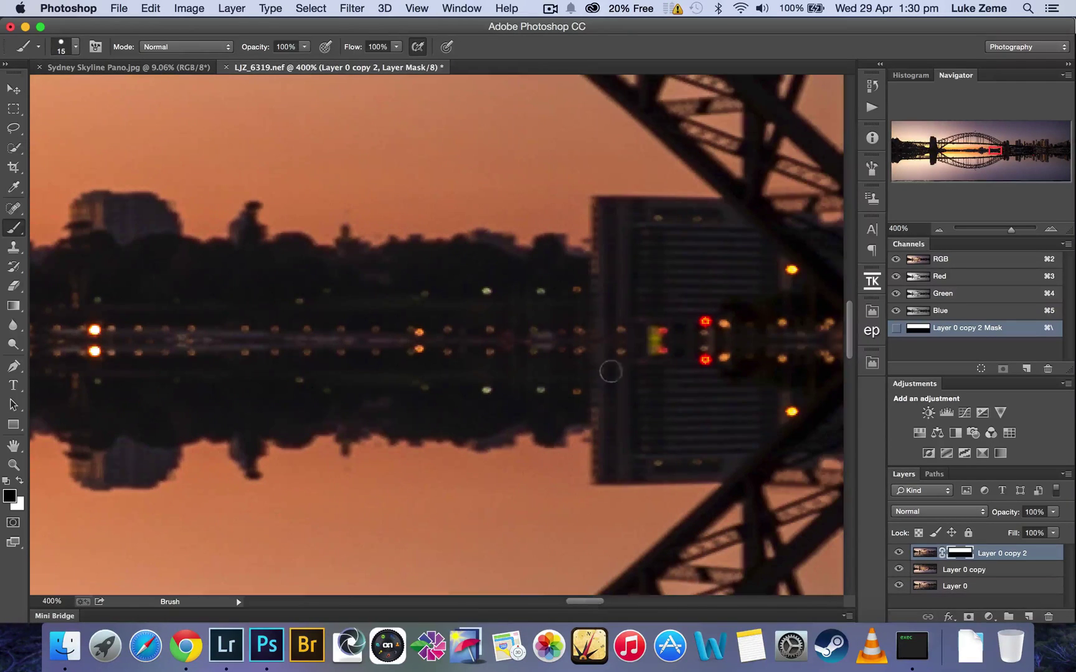
key("shift")
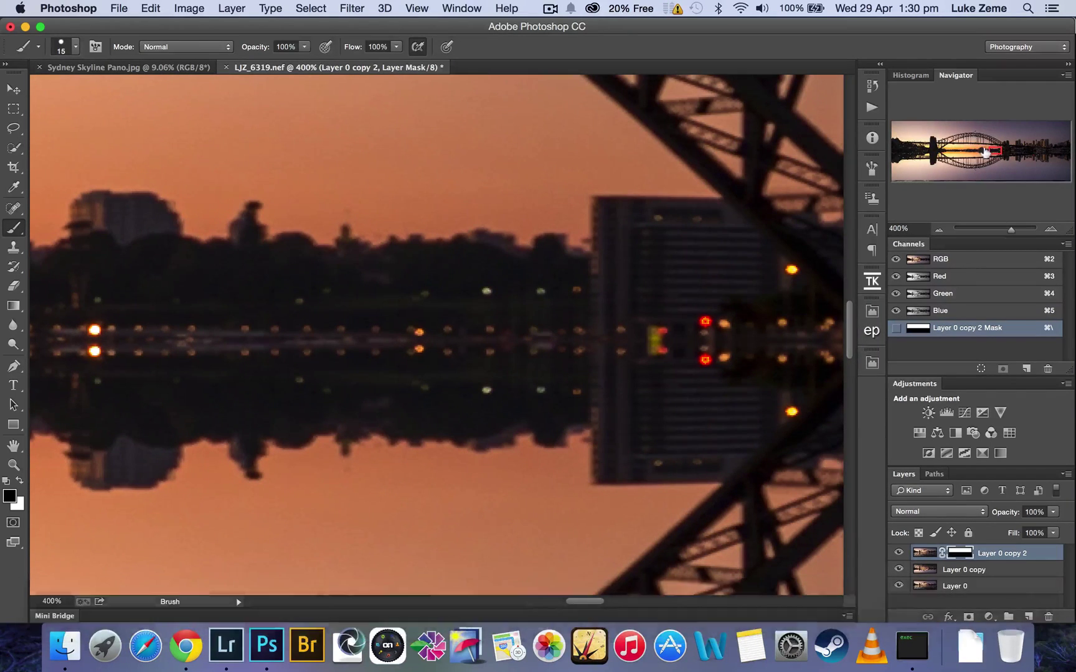
key("super+0")
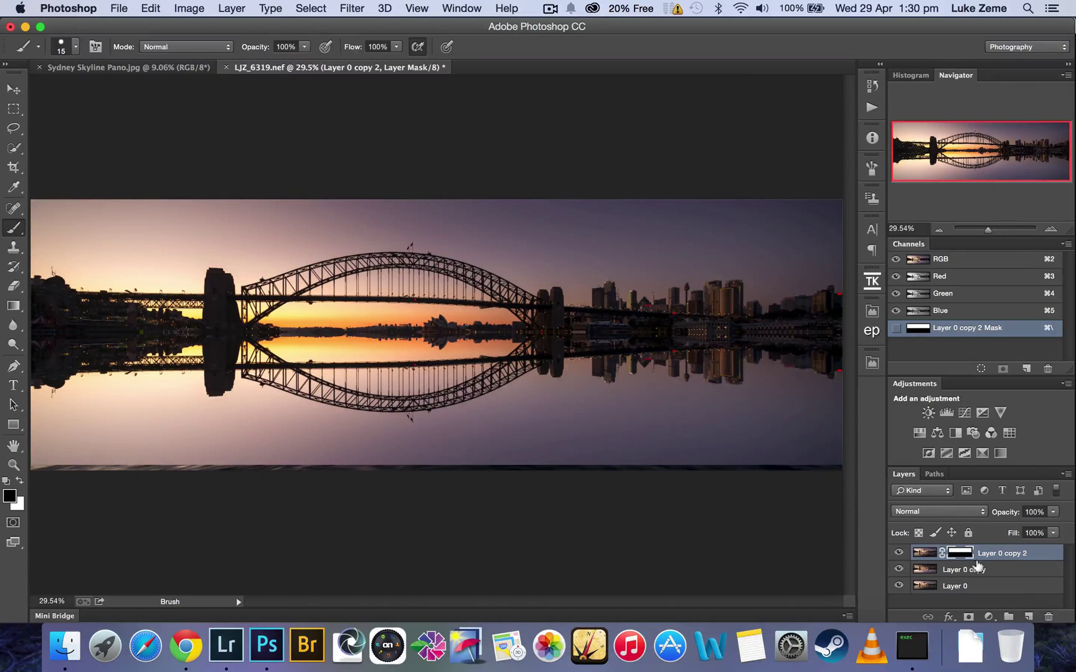
Select Layer 0 copy 2 together with Layer 0 copy and merge them with Cmd+E.
key("super+2")
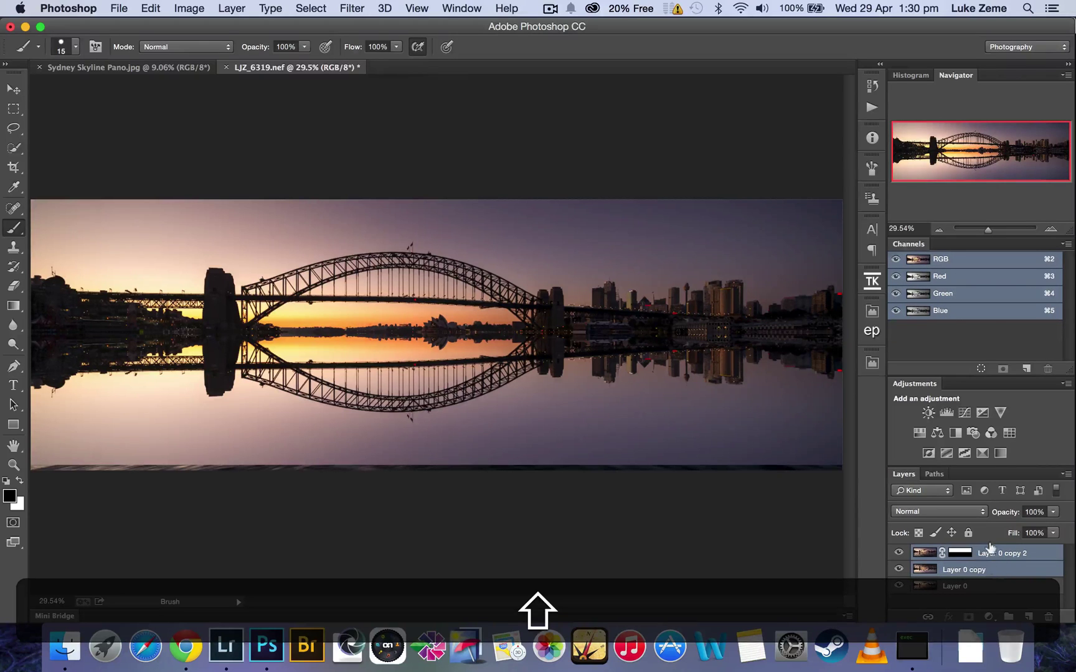
key("shift")
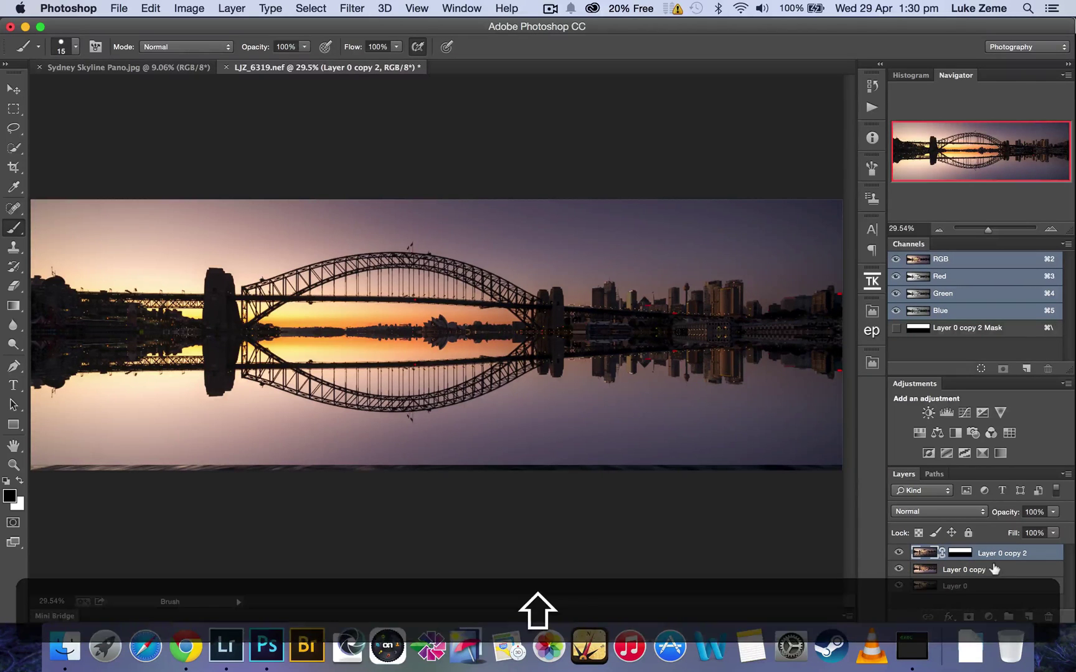
left_click(994, 569, "shift")
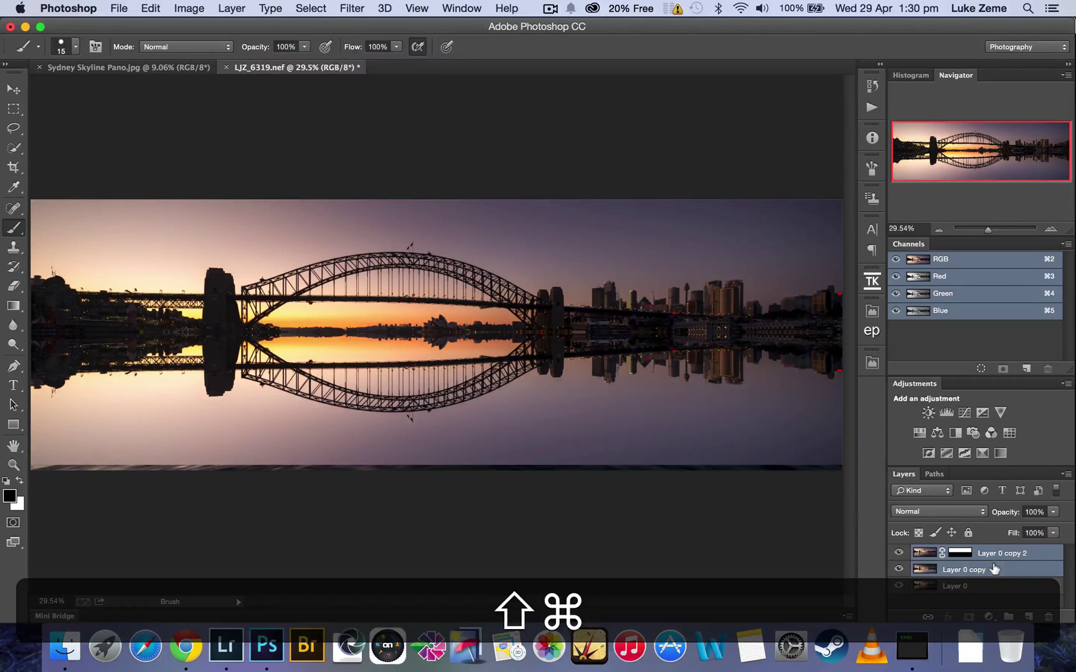
key("super+e")
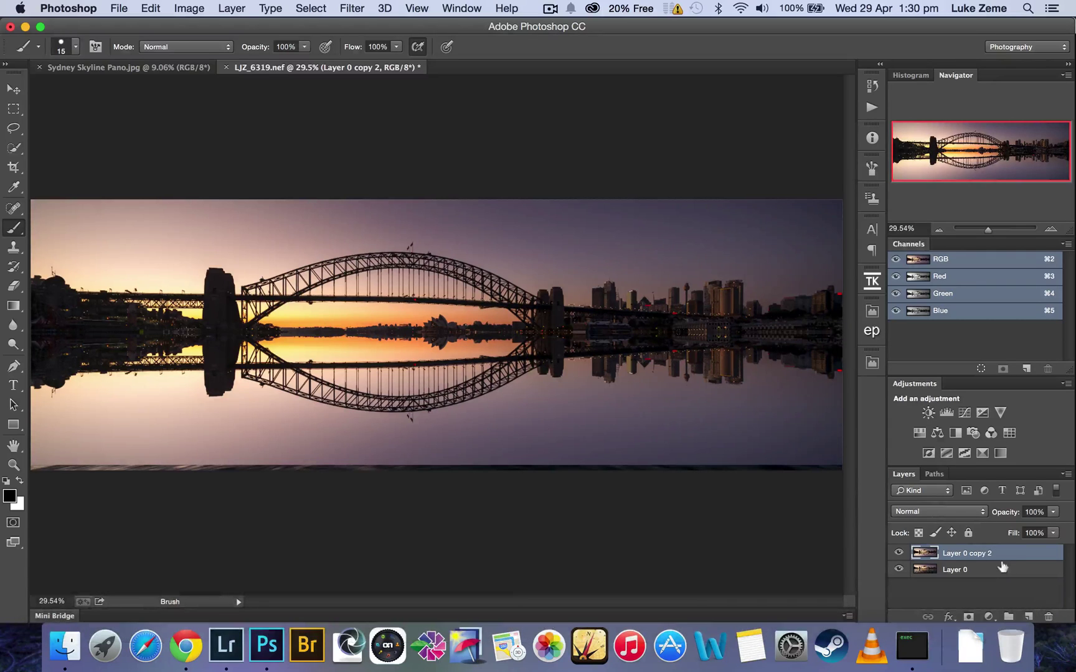
Add a white layer mask to the merged layer, choose the Gradient tool, and toggle the reflection to compare.
left_click(968, 616)
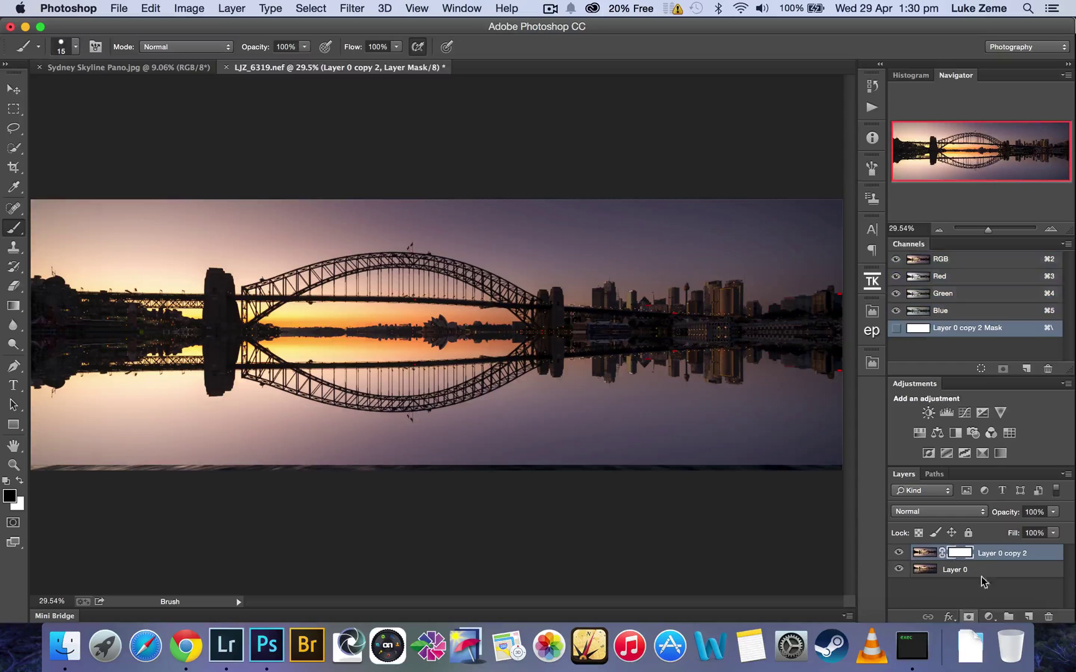
left_click(12, 305)
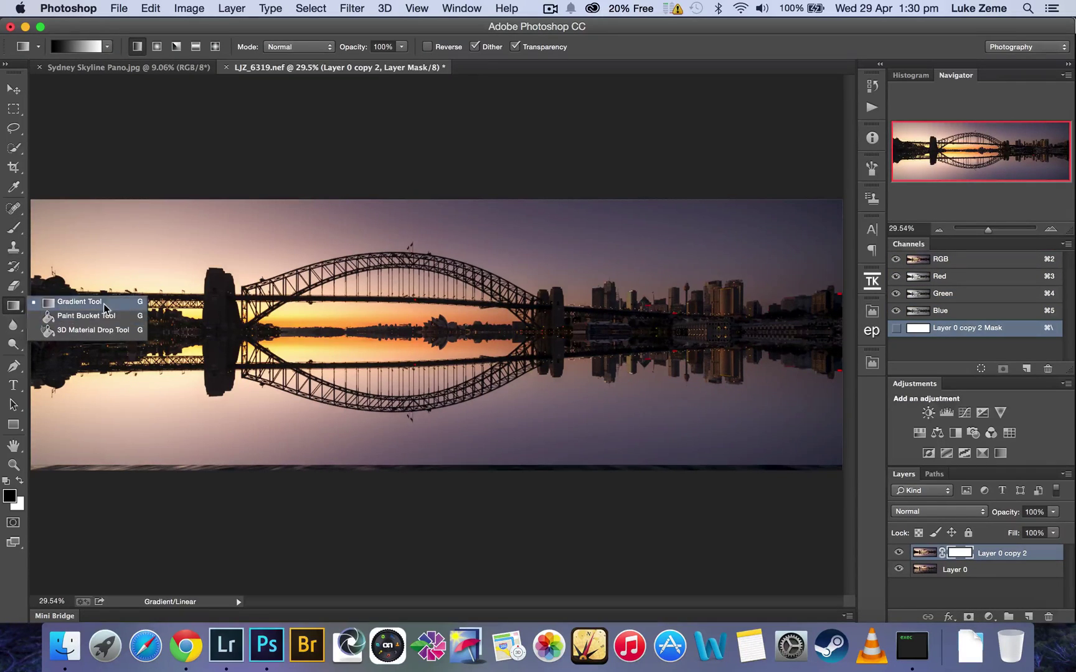
left_click(105, 302)
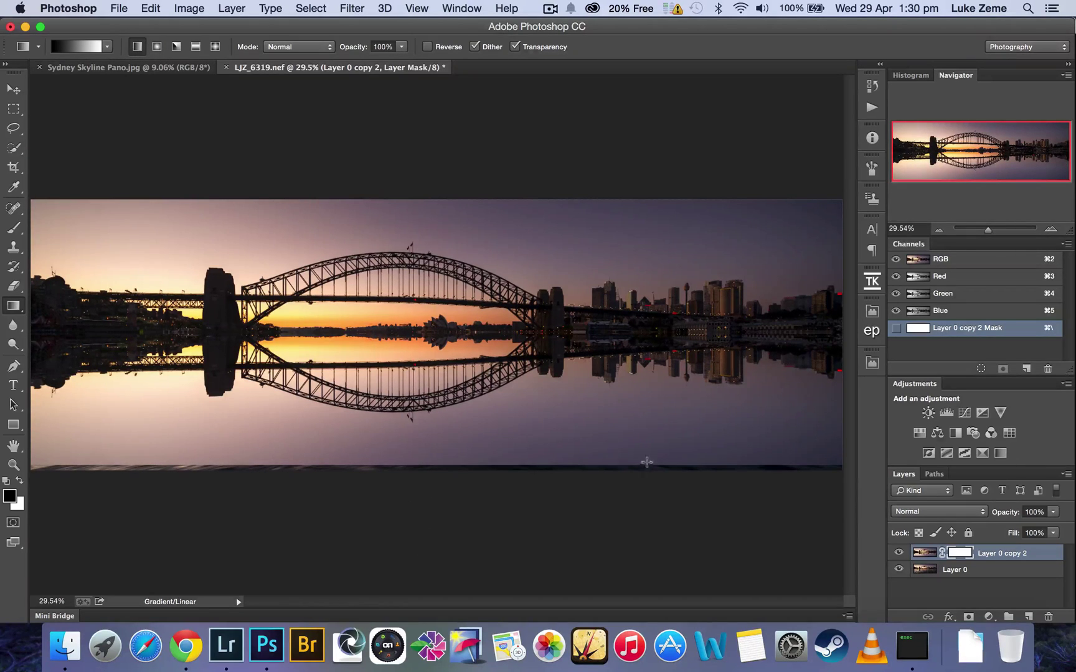
key("super+comma")
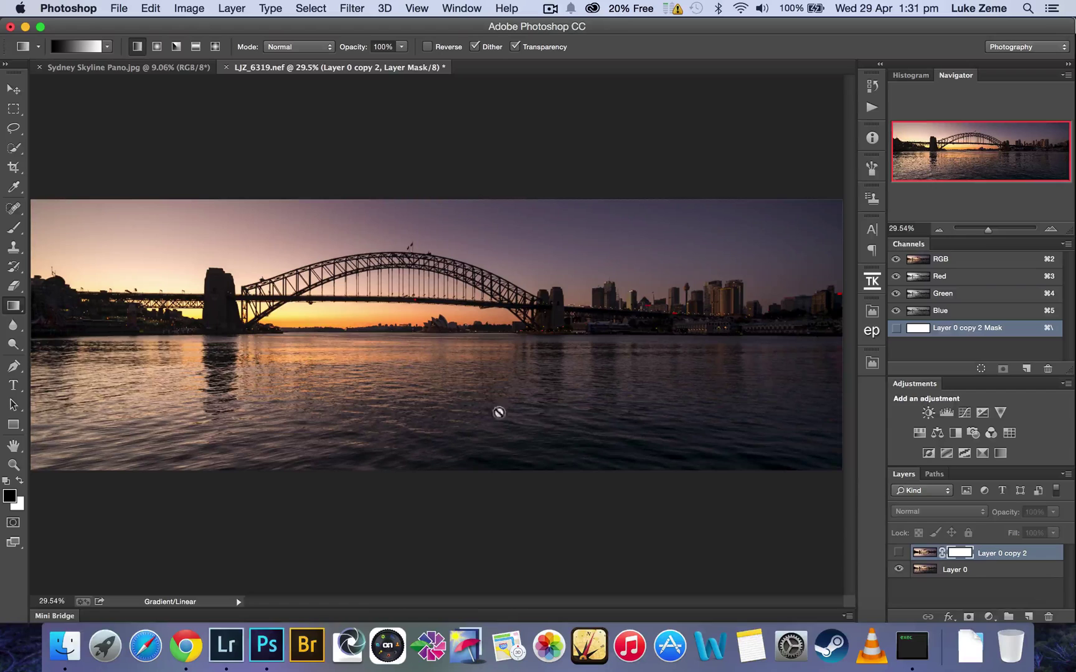
key("super+w")
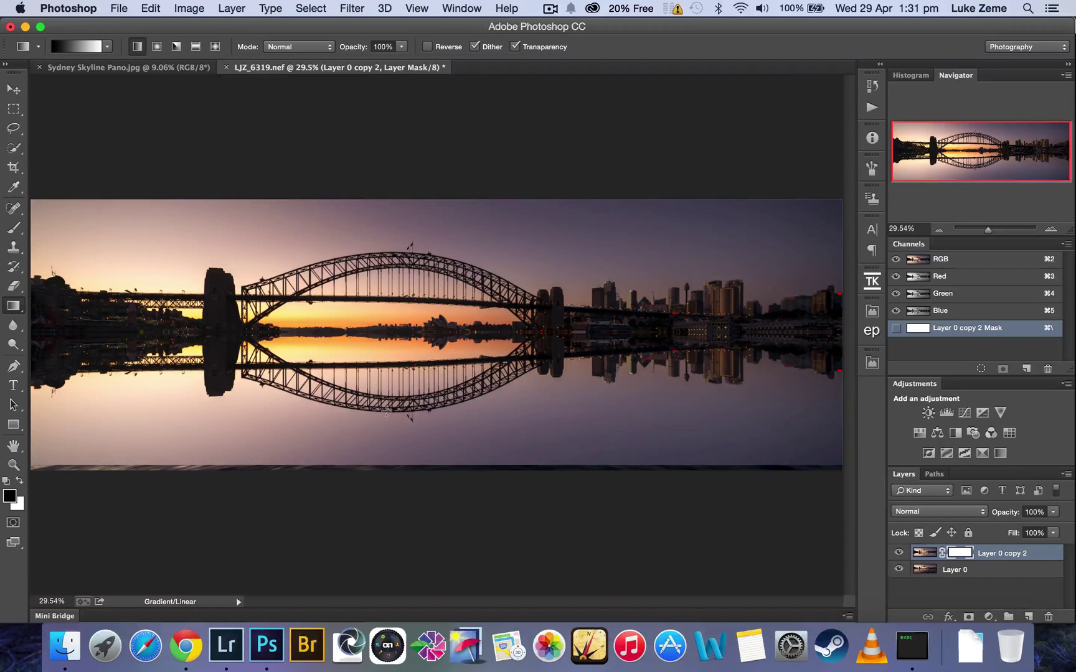
key("super")
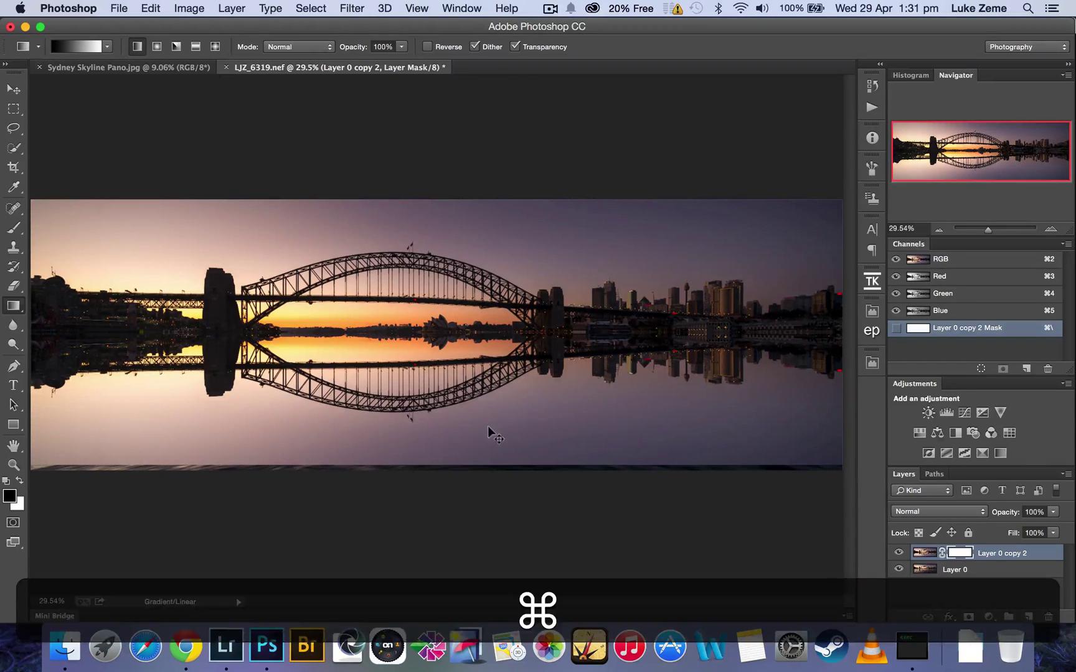
Enlarge the brush, paint a trial mask stroke along the bottom water, then undo it.
key("b")
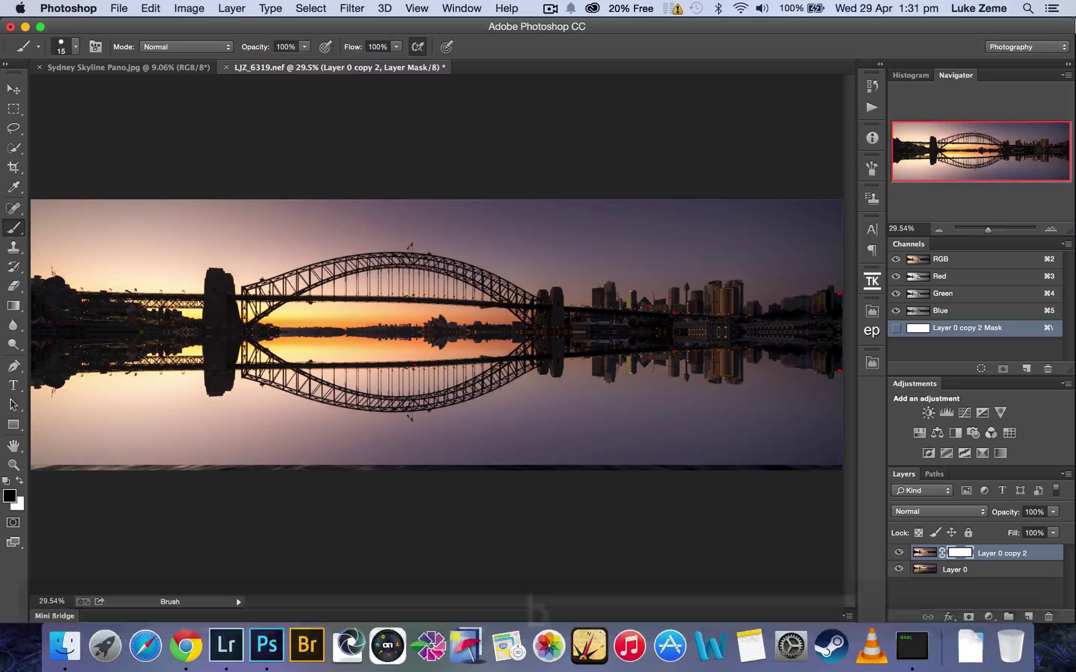
key("bracketright")
key("bracketright")
key("bracketright")
key("bracketright")
key("bracketright")
key("bracketright")
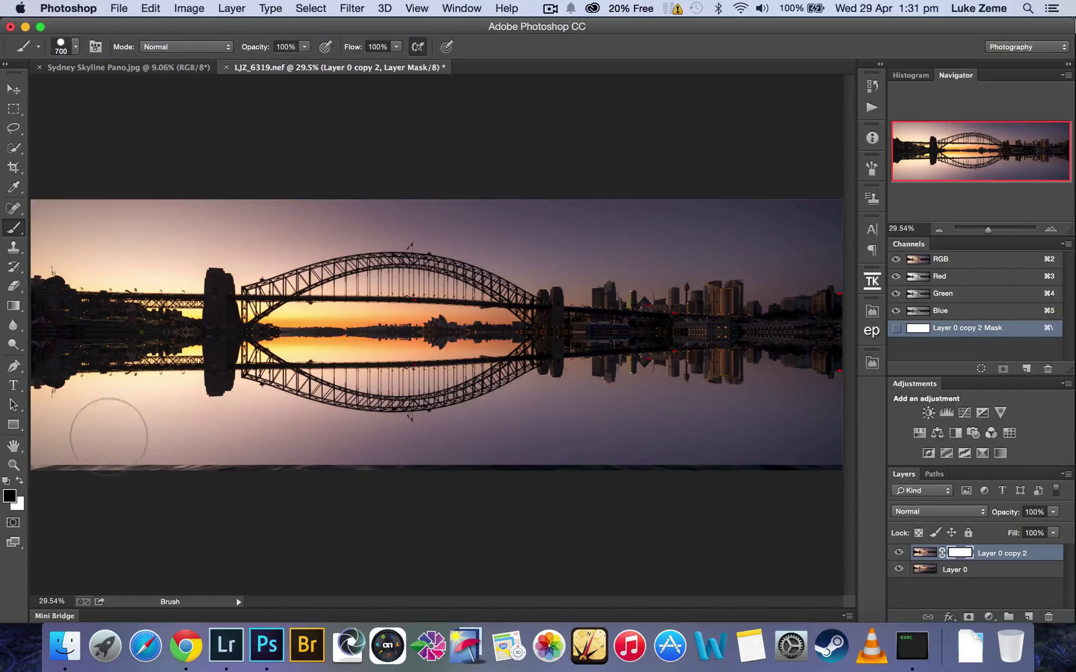
left_click_drag(139, 434, 527, 431)
key("alt+super+z")
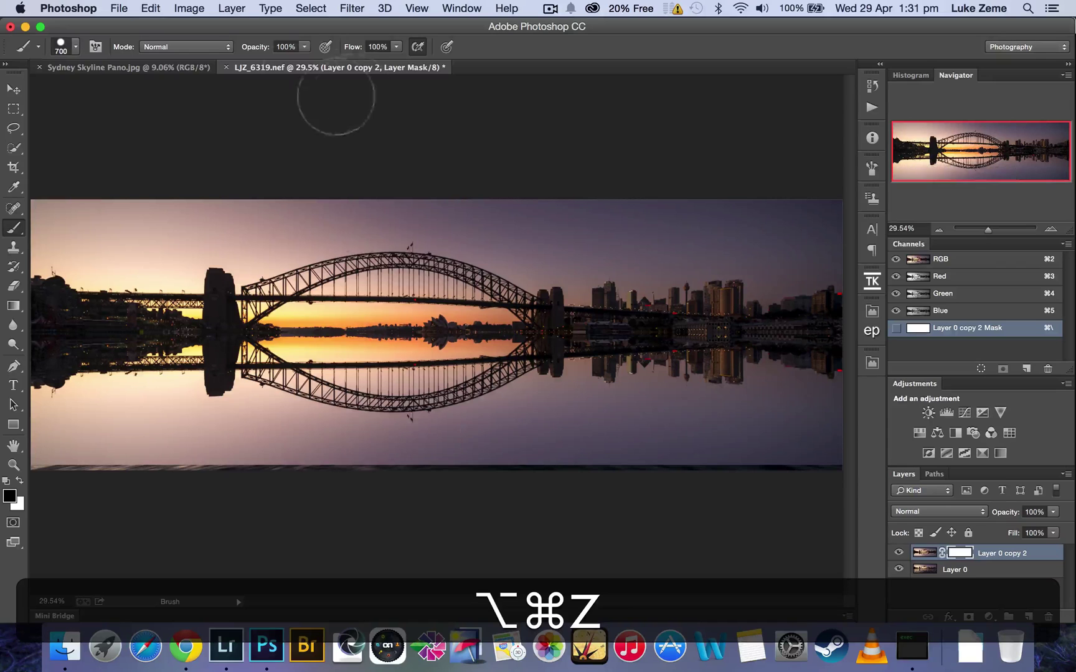
Retry softer mask strokes at 34% and then 15% brush opacity, undoing each one.
left_click_drag(258, 50, 194, 46)
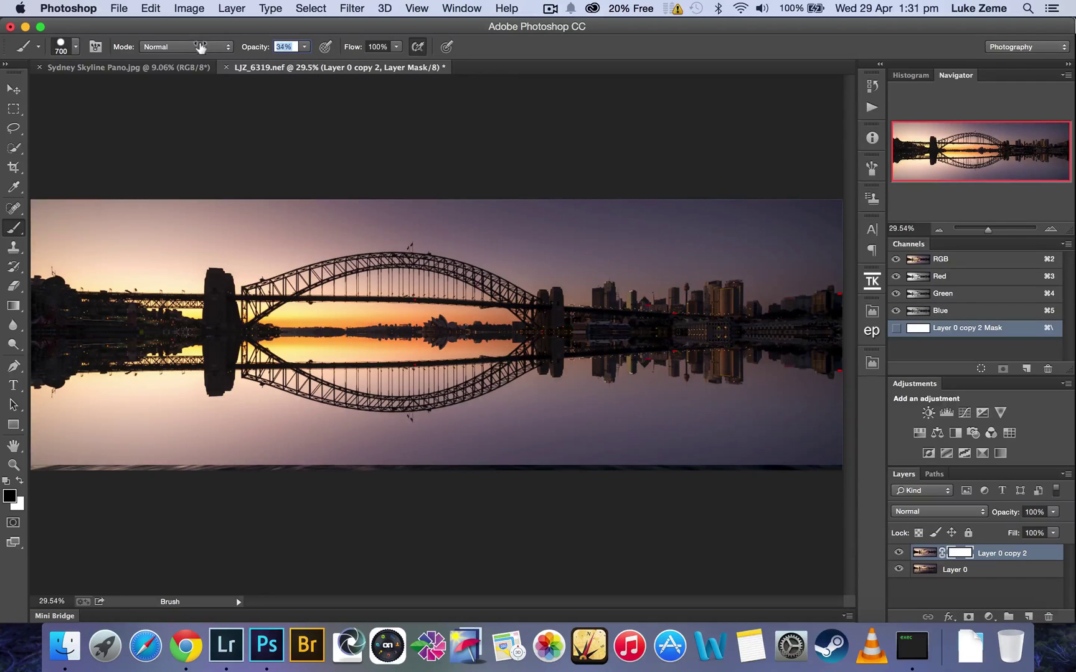
mouse_move(102, 467)
left_mouse_down()
mouse_move(430, 429)
mouse_move(778, 410)
mouse_move(423, 401)
left_mouse_up()
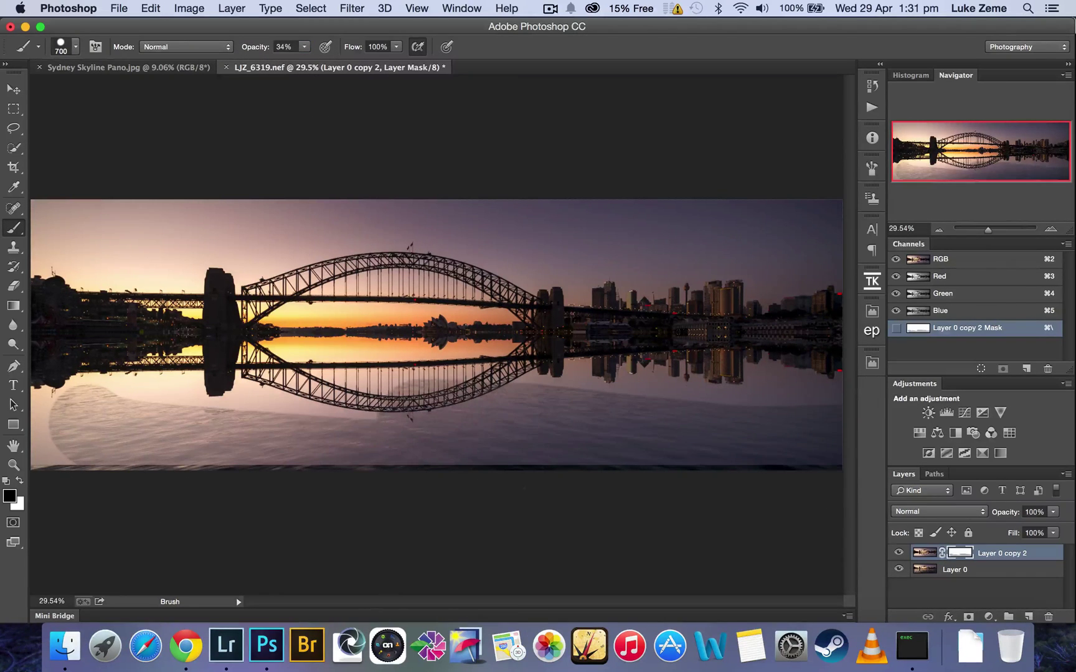
key("alt+super+z")
left_click_drag(256, 47, 241, 47)
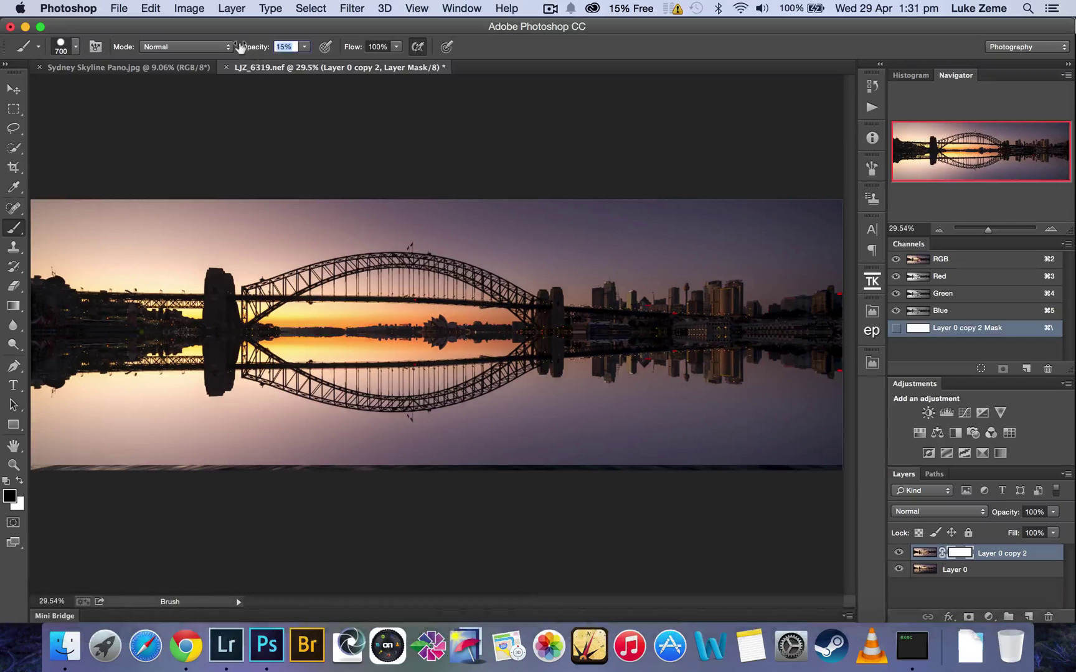
mouse_move(100, 452)
left_mouse_down()
mouse_move(93, 444)
mouse_move(570, 443)
left_mouse_up()
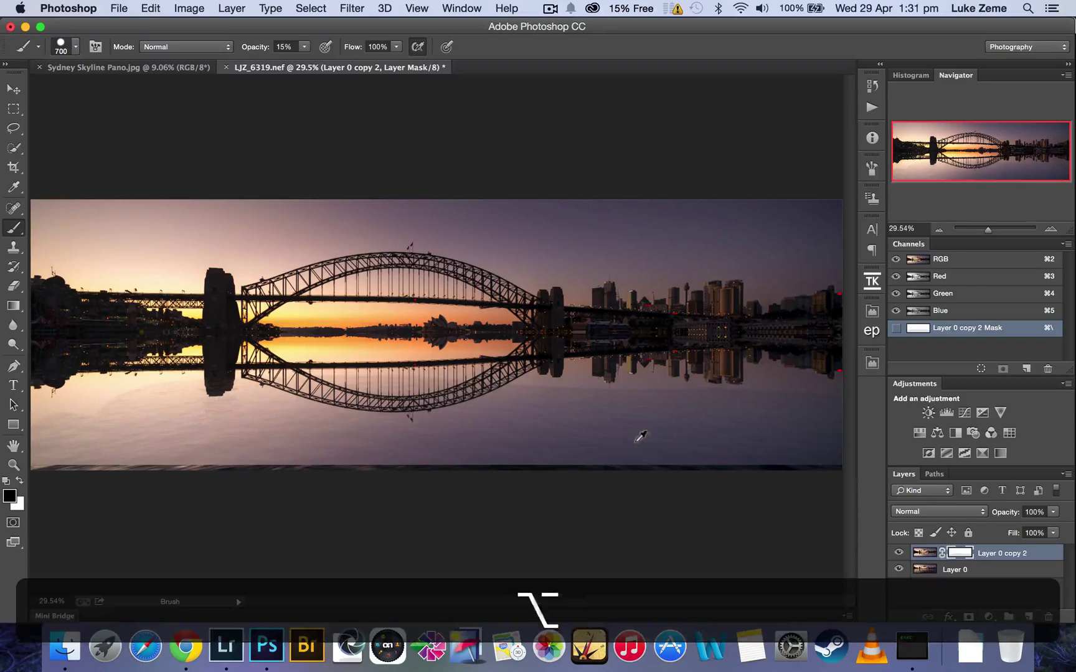
key("alt+super+z")
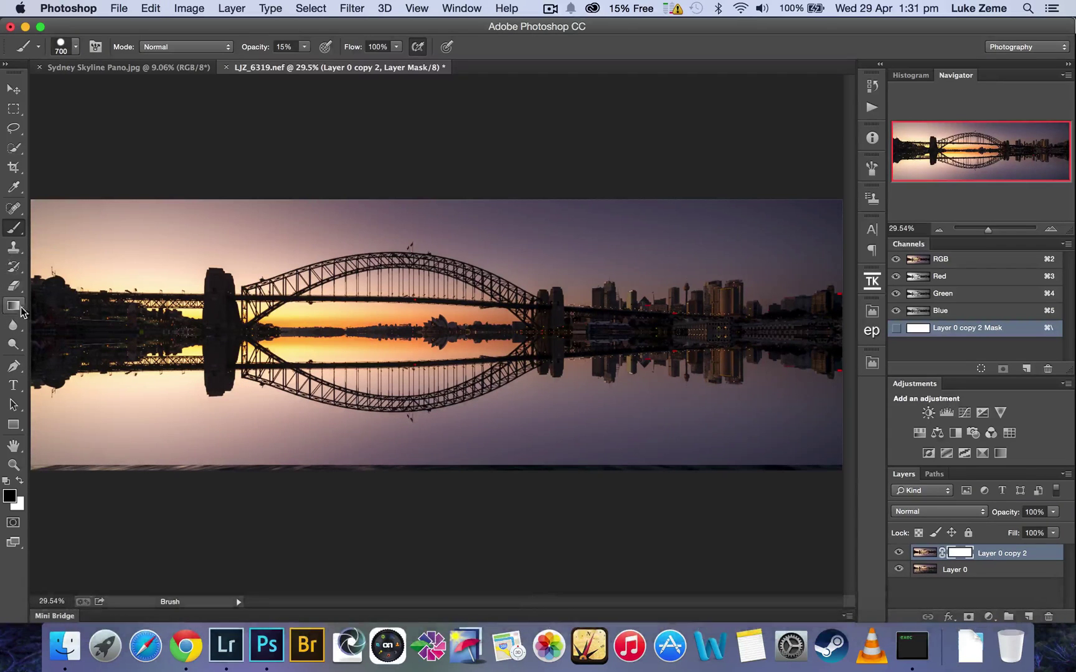
Drag linear mask gradients upward from the bottom water until the reflection fades into real ripples.
left_click(15, 308)
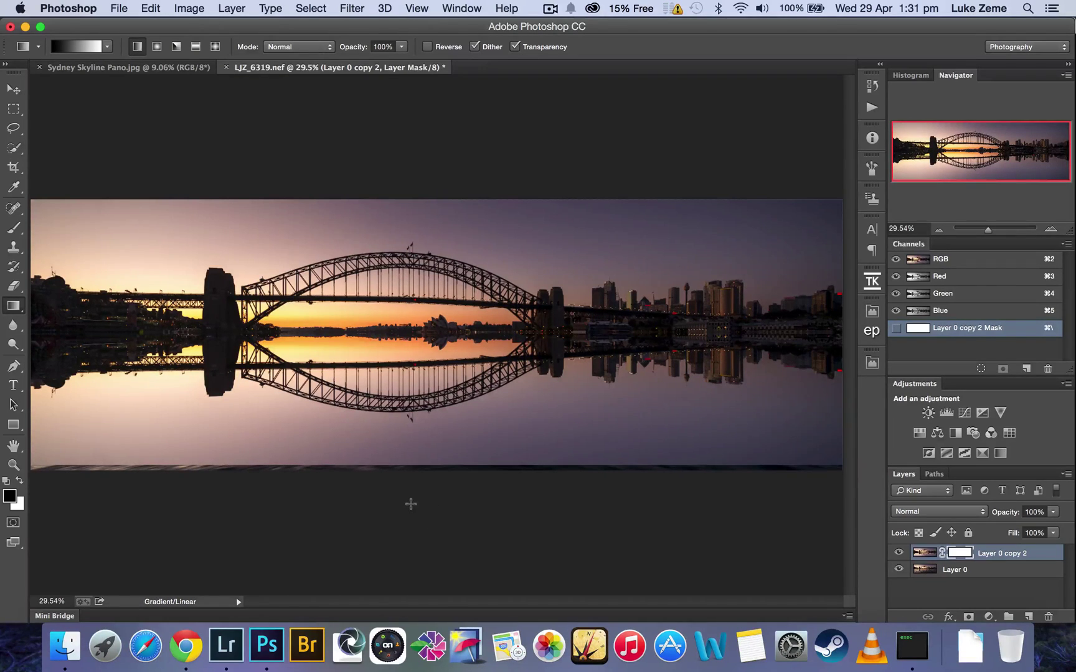
left_click_drag(413, 419, 414, 355)
left_click_drag(411, 356, 414, 356)
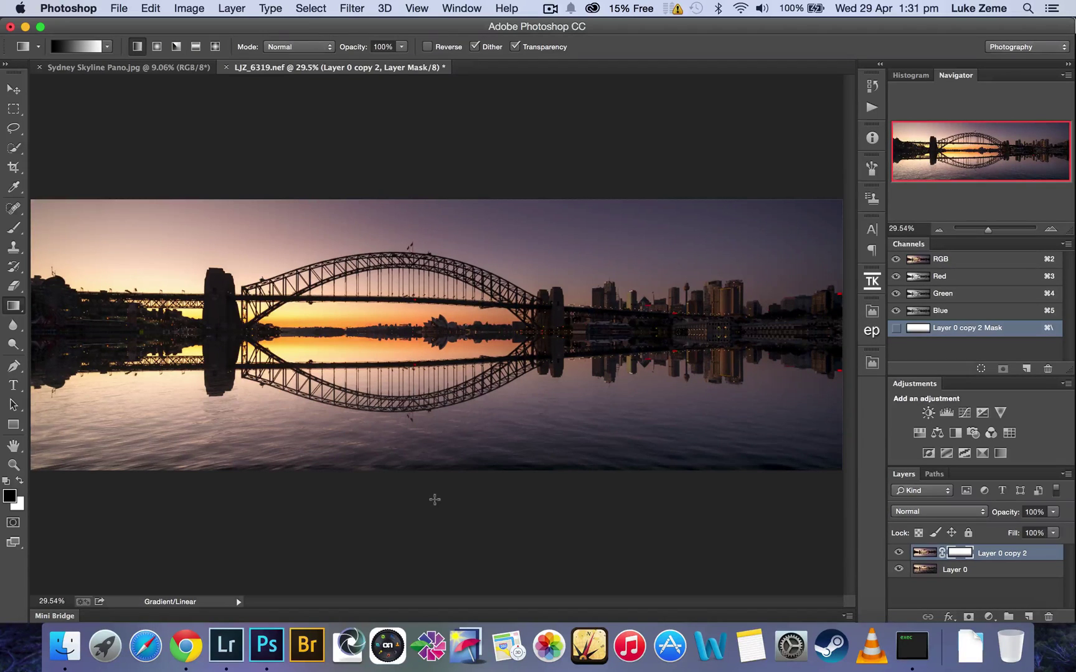
left_click_drag(420, 518, 423, 494)
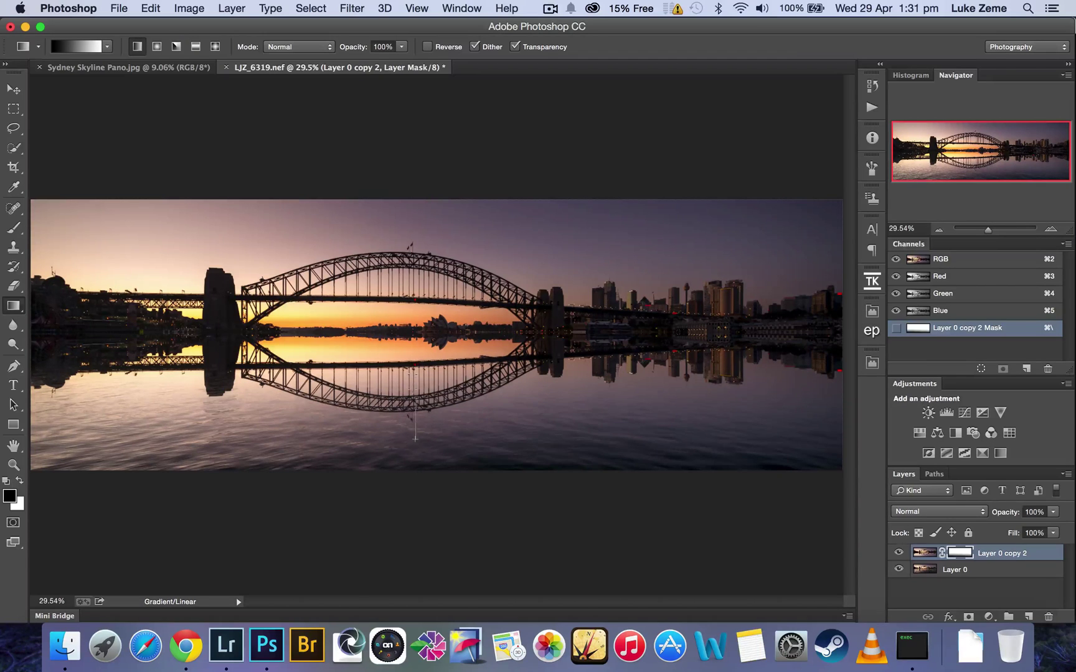
left_click_drag(415, 439, 415, 439)
left_click_drag(406, 514, 407, 365)
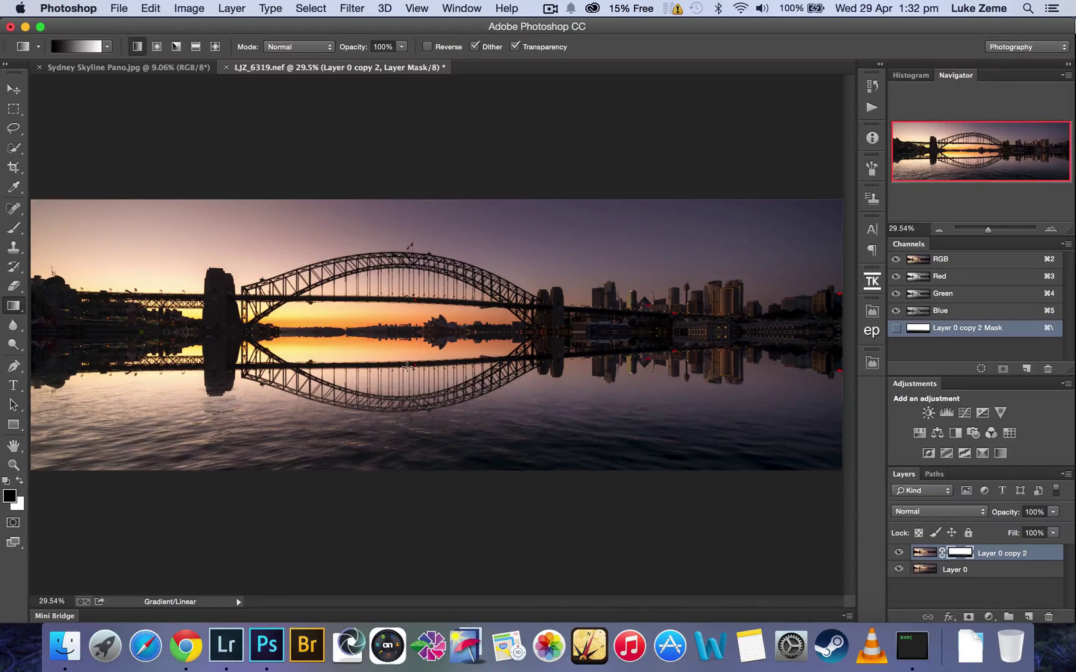
left_click_drag(411, 464, 411, 365)
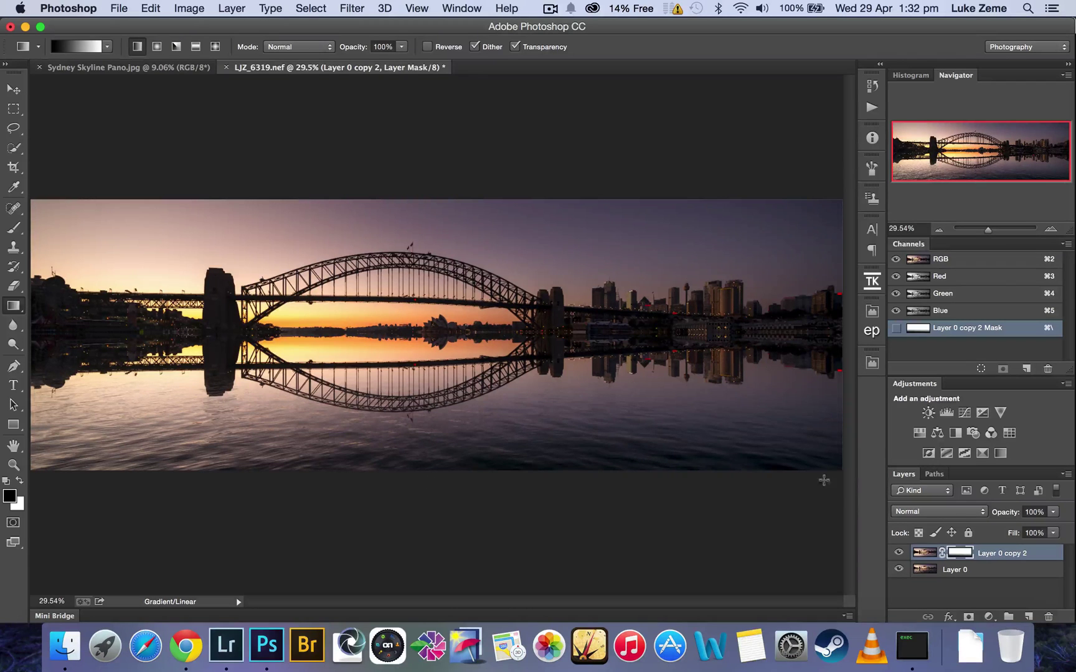
key("super")
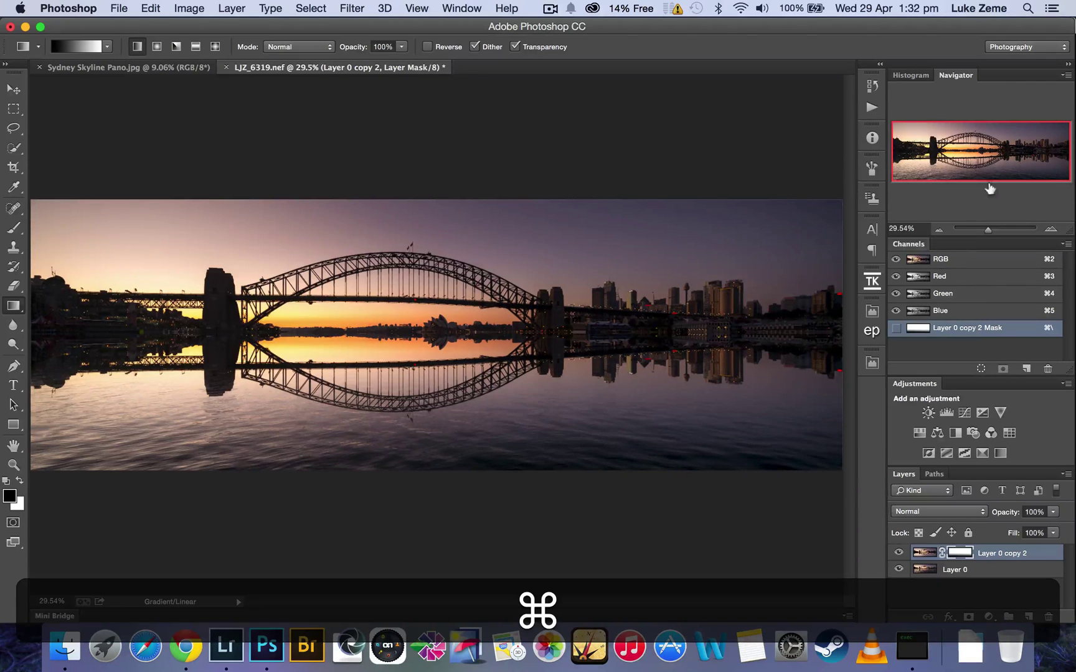
Zoom in on the reflection and pan across the left bridge pylon to inspect the blend.
left_click(982, 153, "super")
left_click_drag(982, 152, 929, 170)
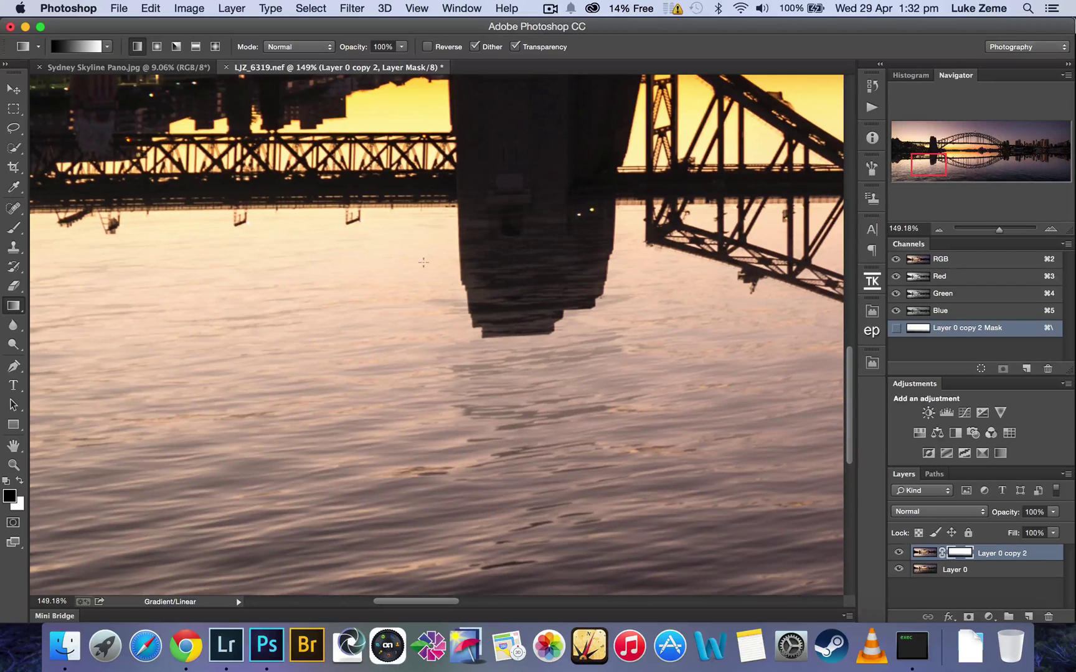
left_click_drag(937, 166, 1010, 157)
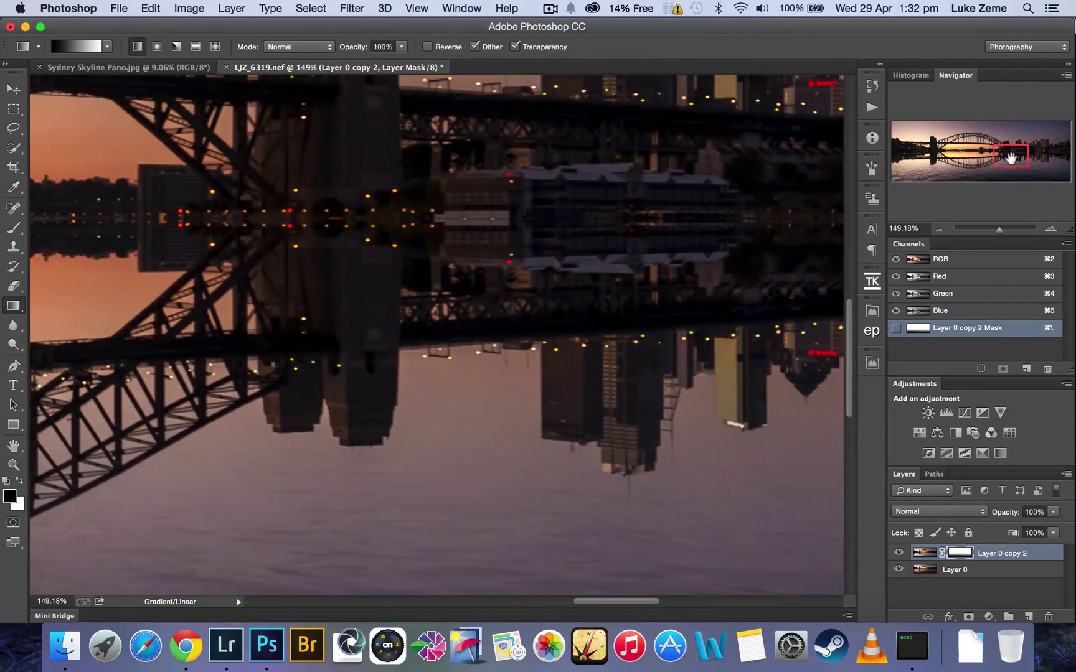
key("super")
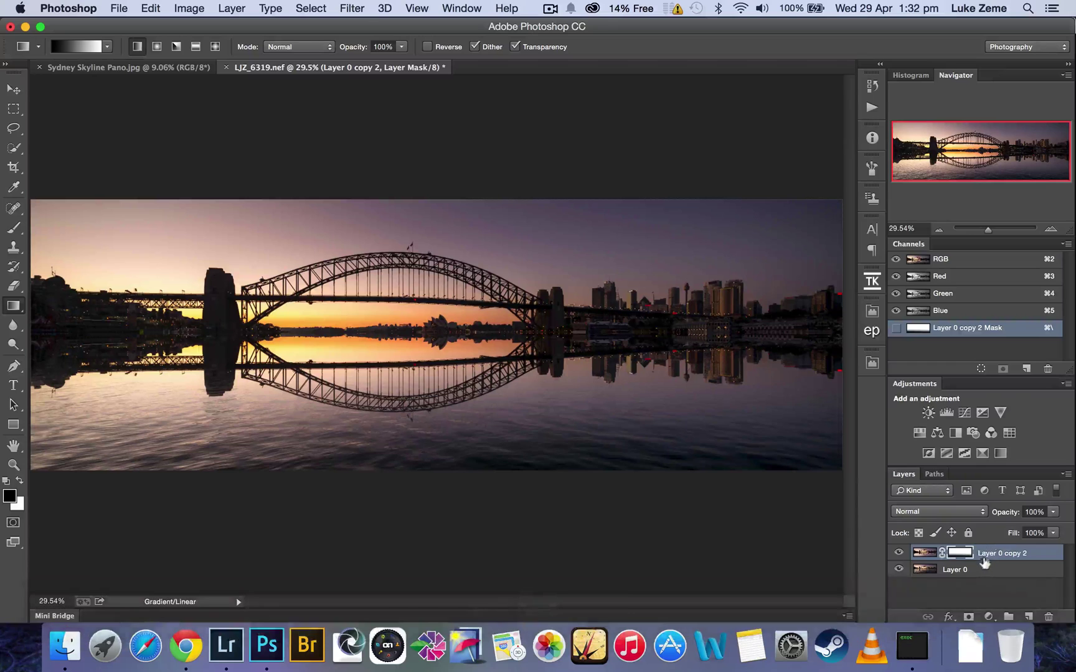
Select both bridge layers and merge them into Layer 0 copy 2.
key("shift")
left_click(984, 568, "shift")
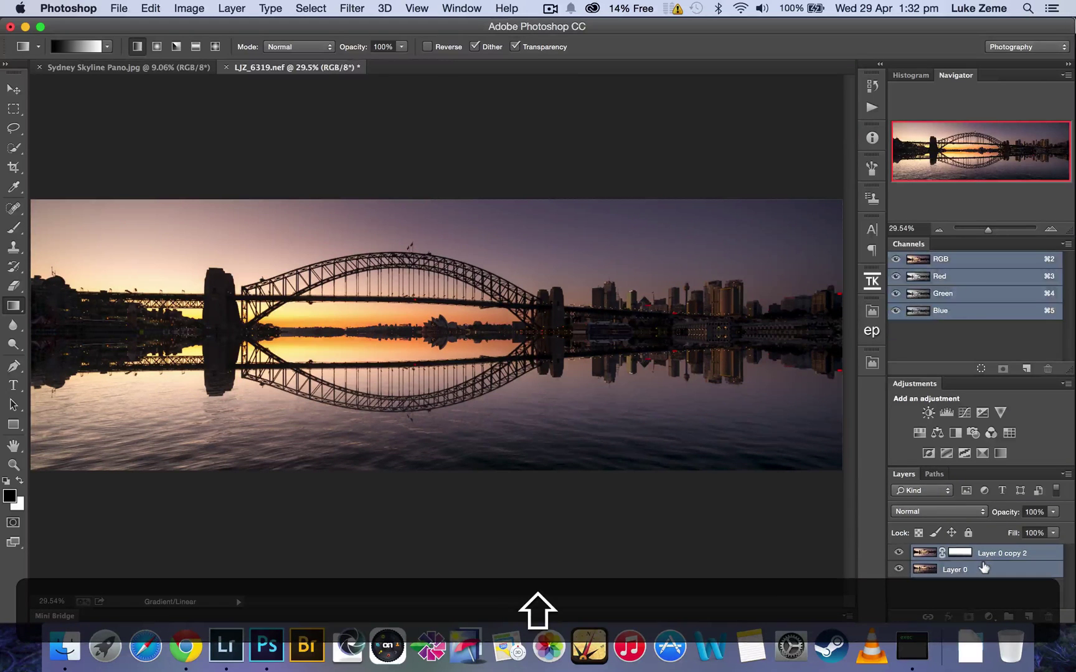
key("shift+super+e")
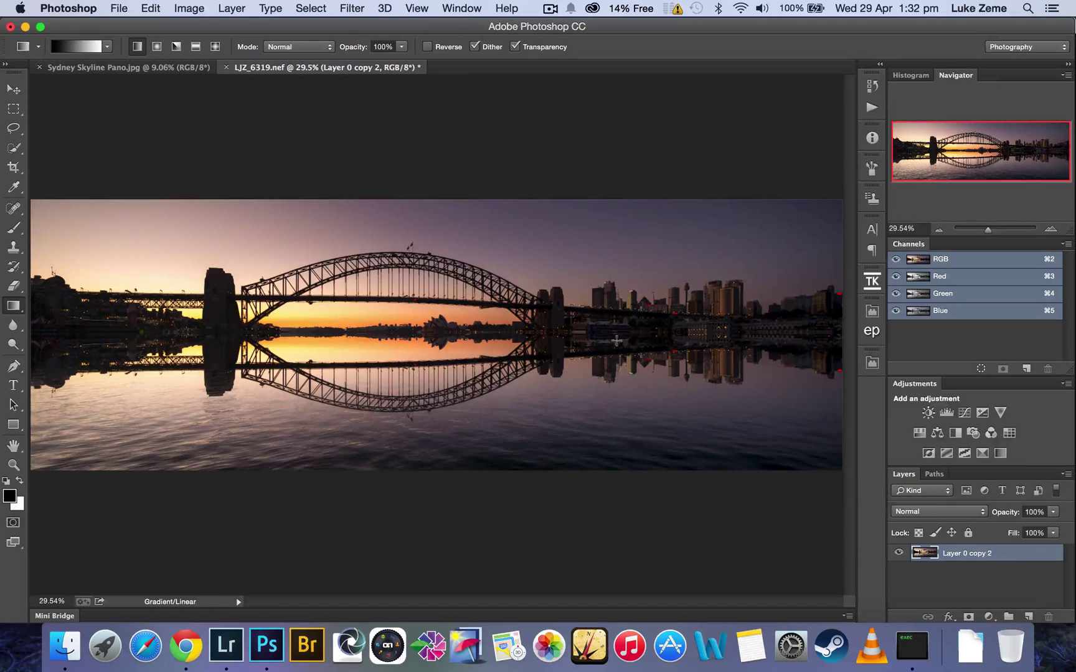
left_click(118, 67)
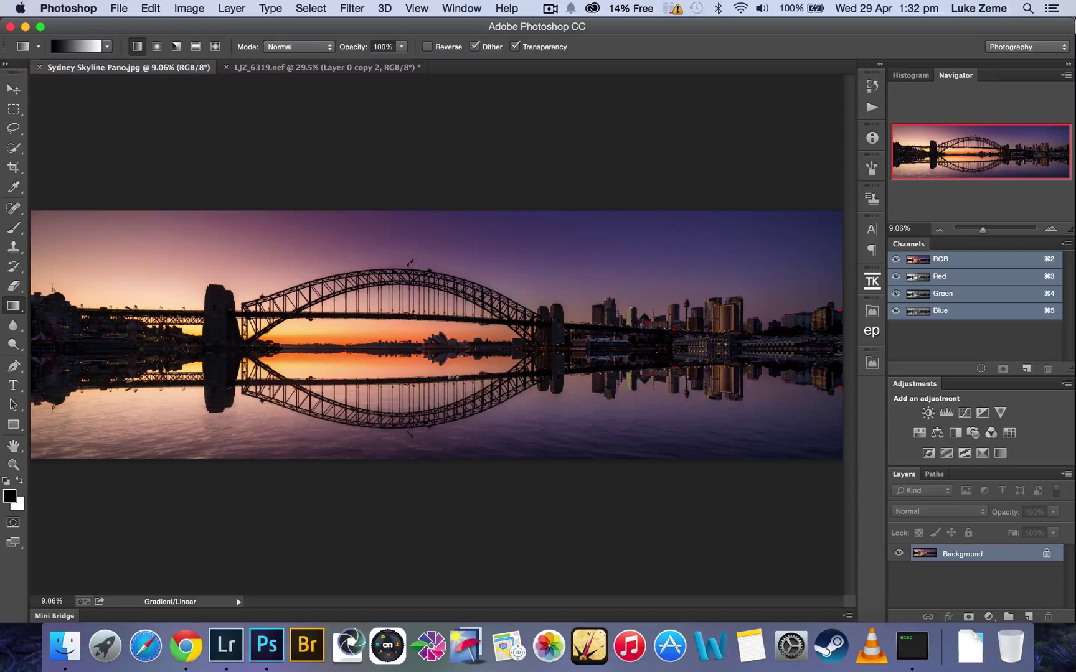
left_click(293, 67)
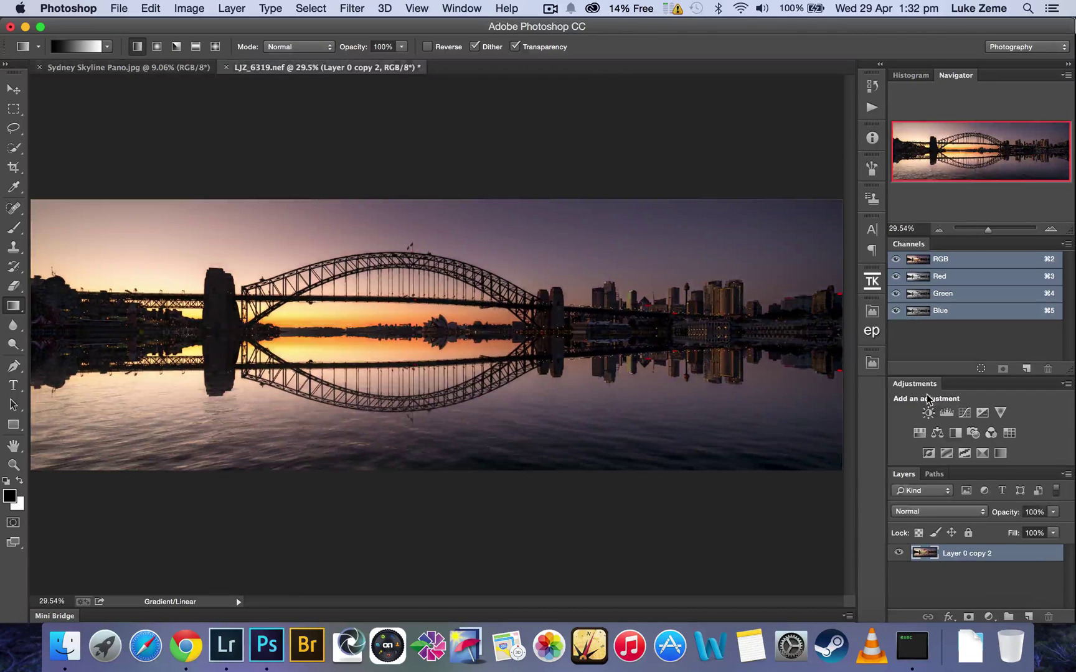
left_click(872, 335)
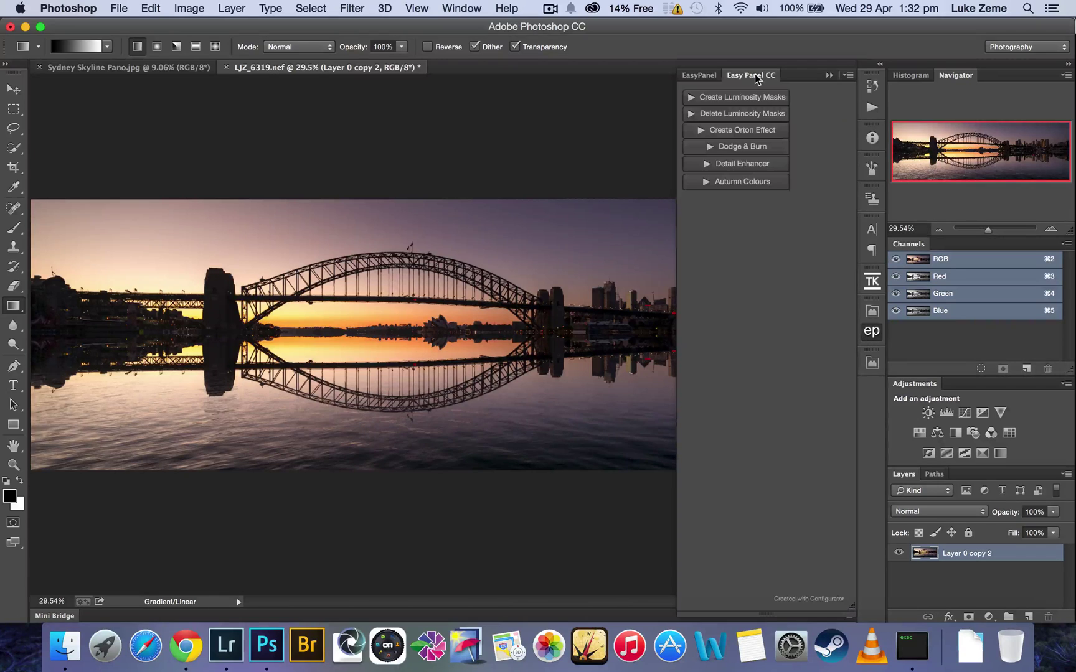
left_click(695, 77)
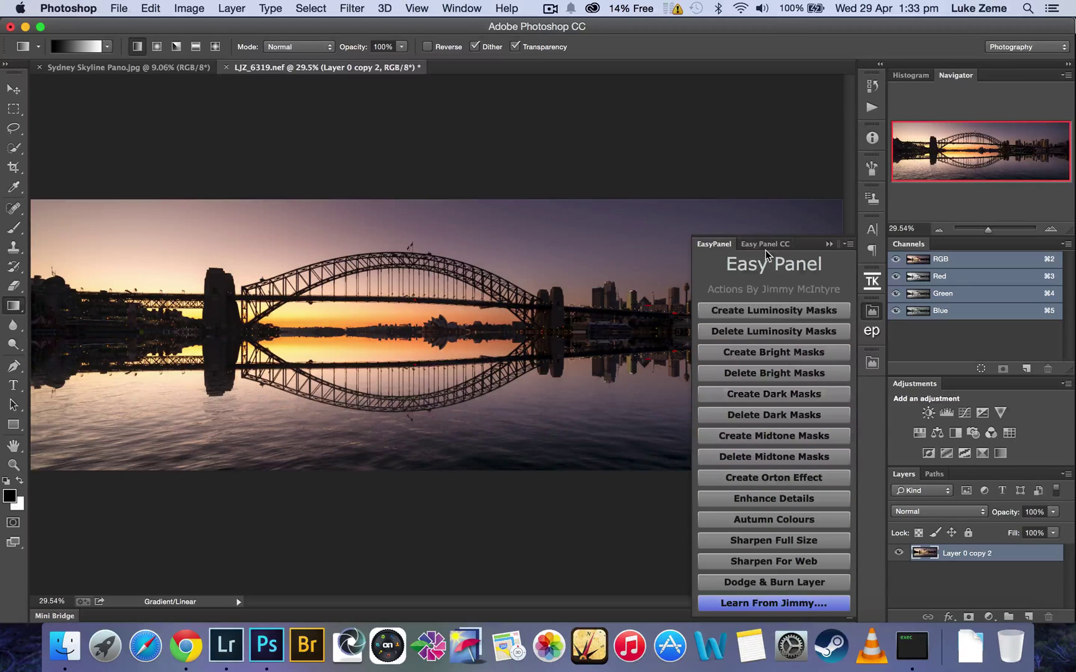
left_click(762, 245)
left_click(696, 76)
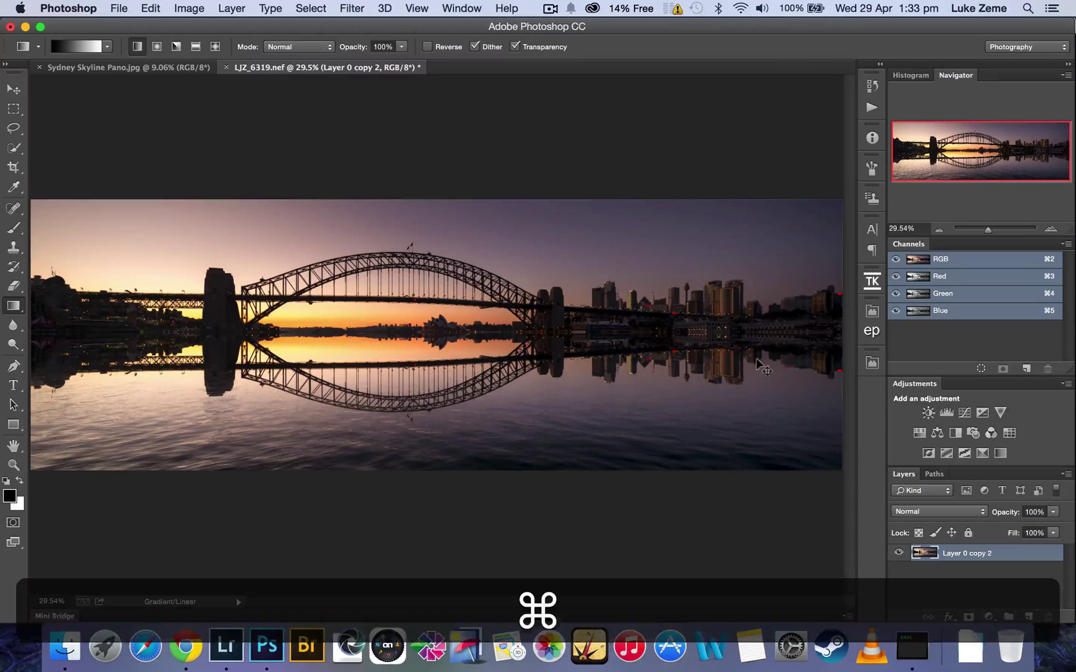
Zoom into the working image, then inspect Sydney Skyline Pano's city buildings, ending at 66.7%.
key("super+equal")
key("super+equal")
key("super+equal")
key("super+equal")
key("super+equal")
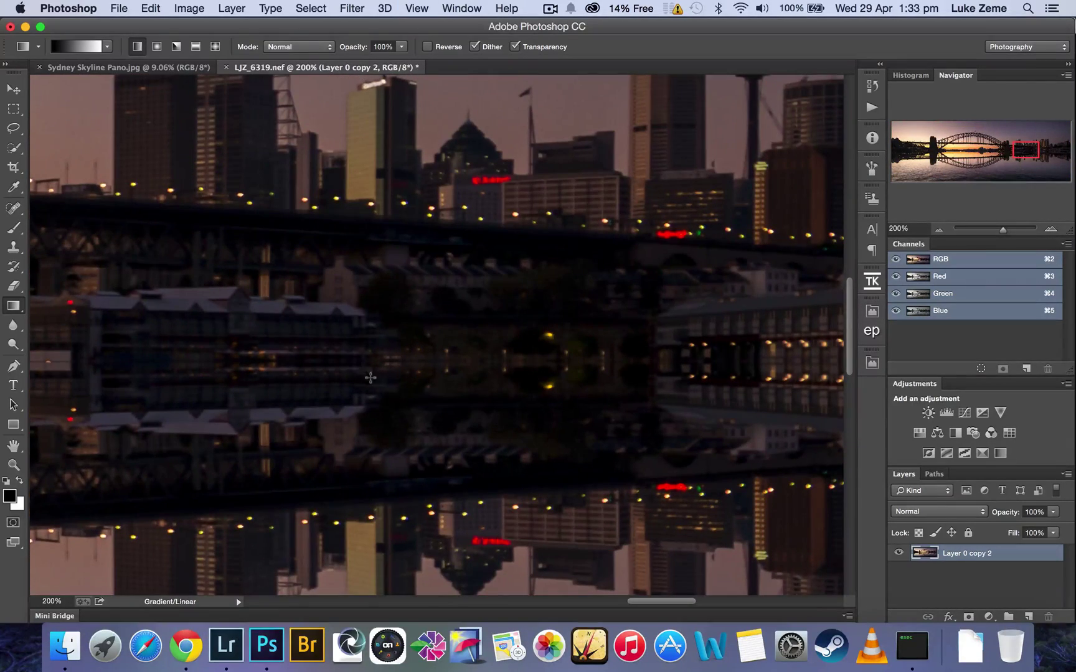
left_click(156, 69)
key("super+equal")
key("super+equal")
key("super+equal")
key("super+equal")
key("super+equal")
key("super+equal")
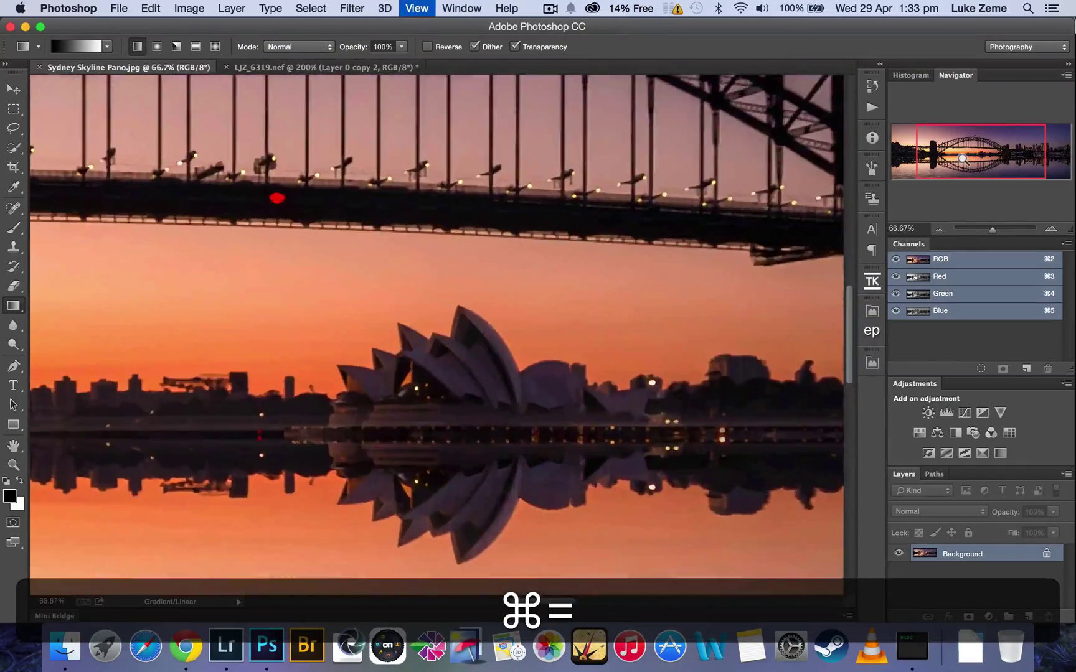
key("super+equal")
left_click_drag(963, 158, 1027, 157)
key("super+minus")
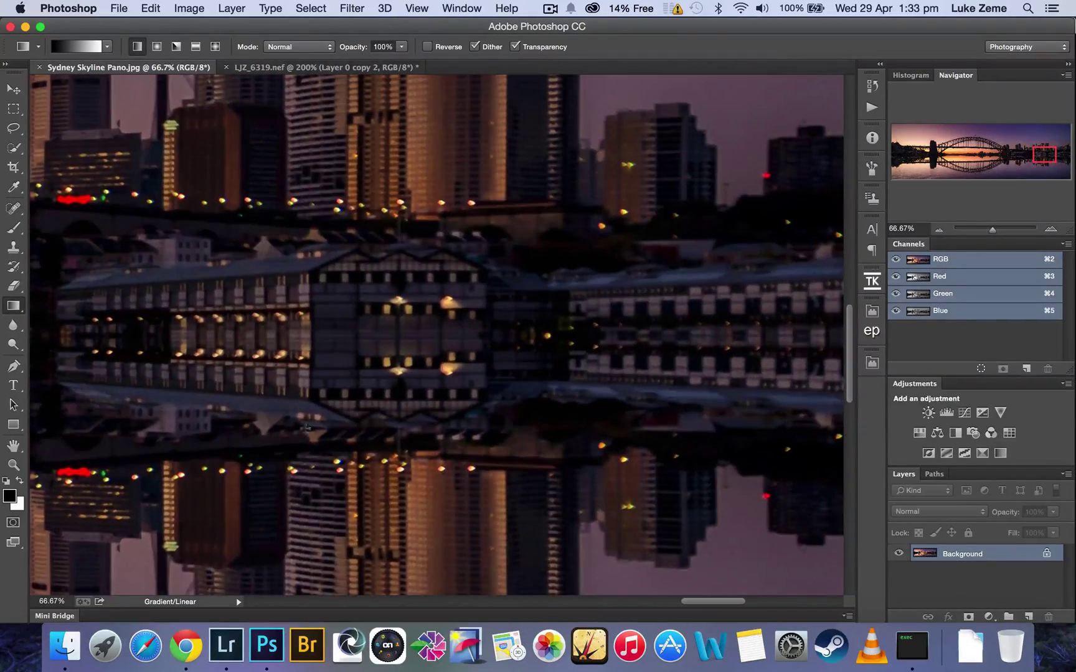
Compare against the working image, then return to Sydney Skyline Pano and fit it on screen.
left_click(321, 67)
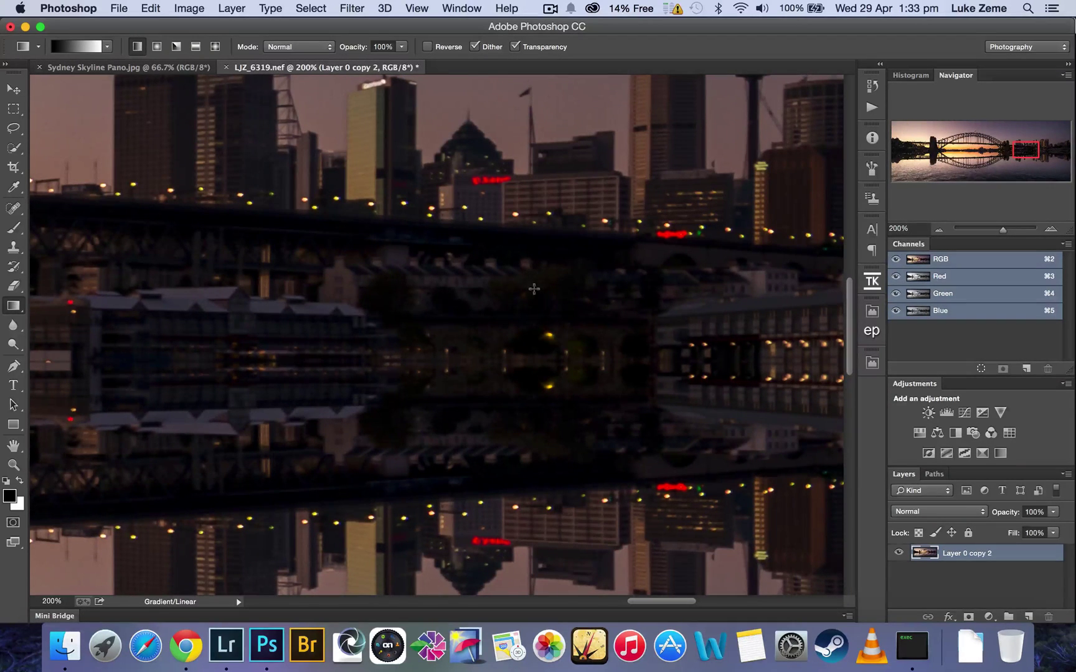
left_click(122, 67)
key("super")
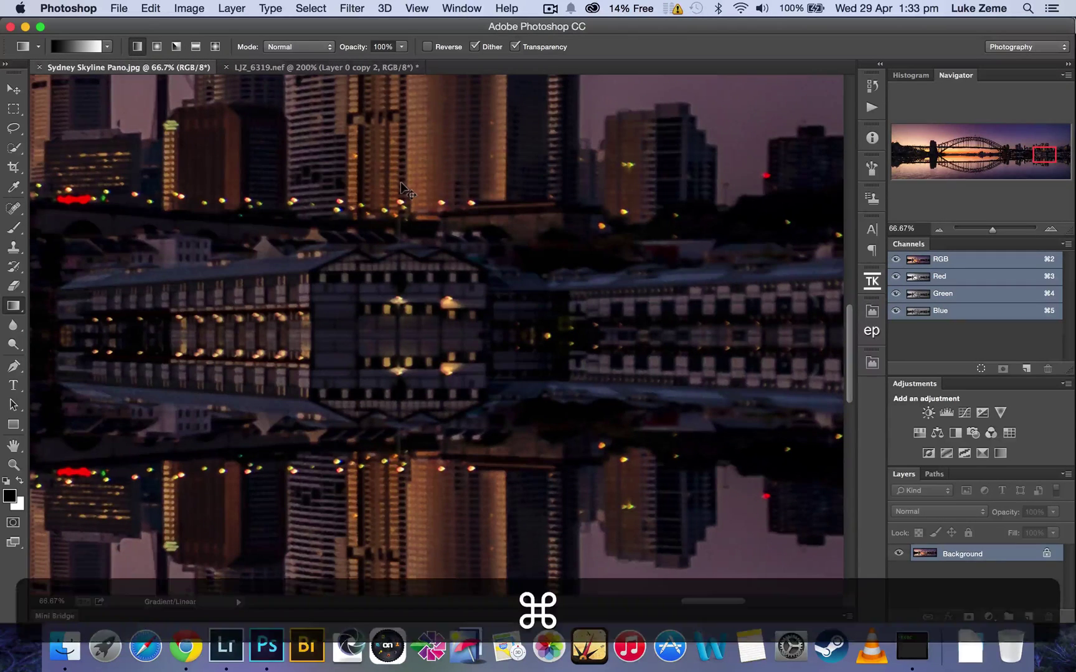
key("super+minus")
key("super+minus")
key("super+minus")
key("super+minus")
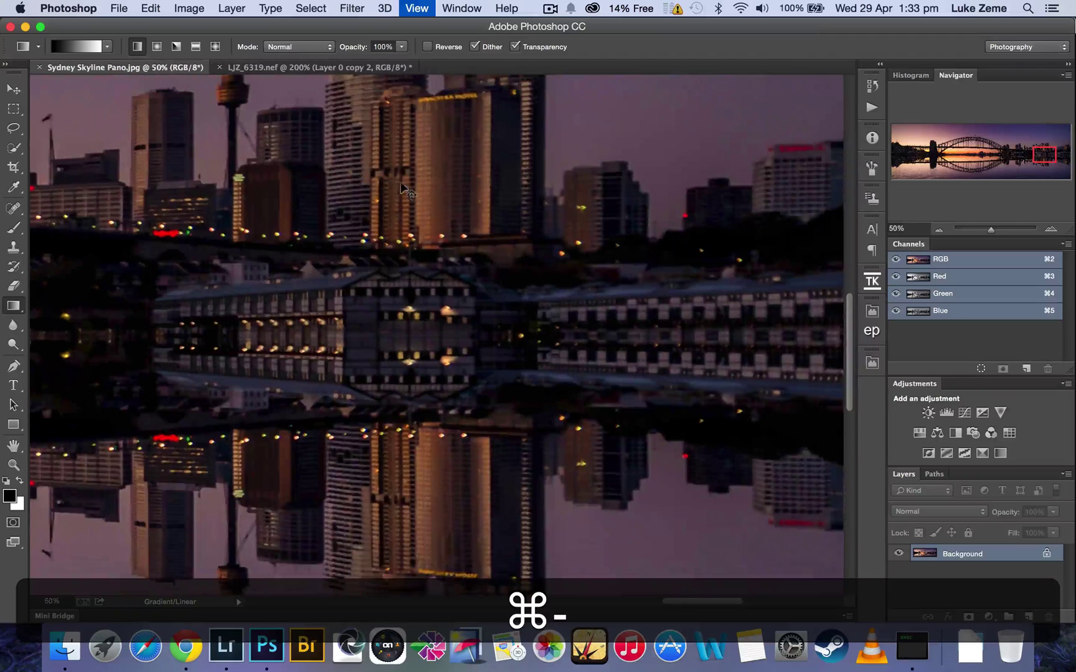
key("super+minus")
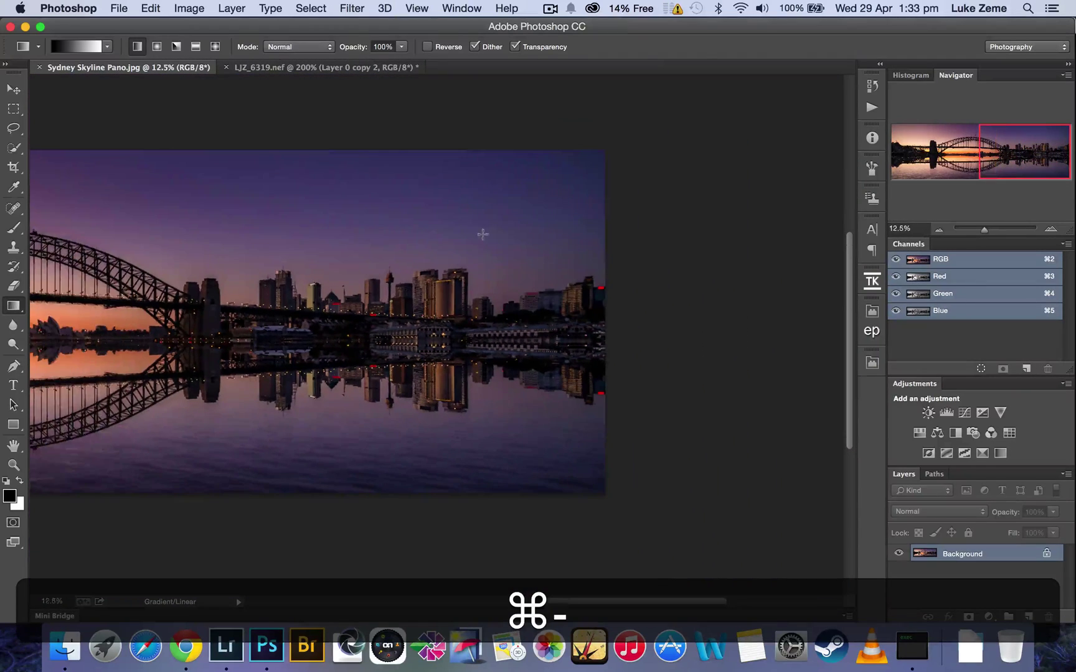
key("super+0")
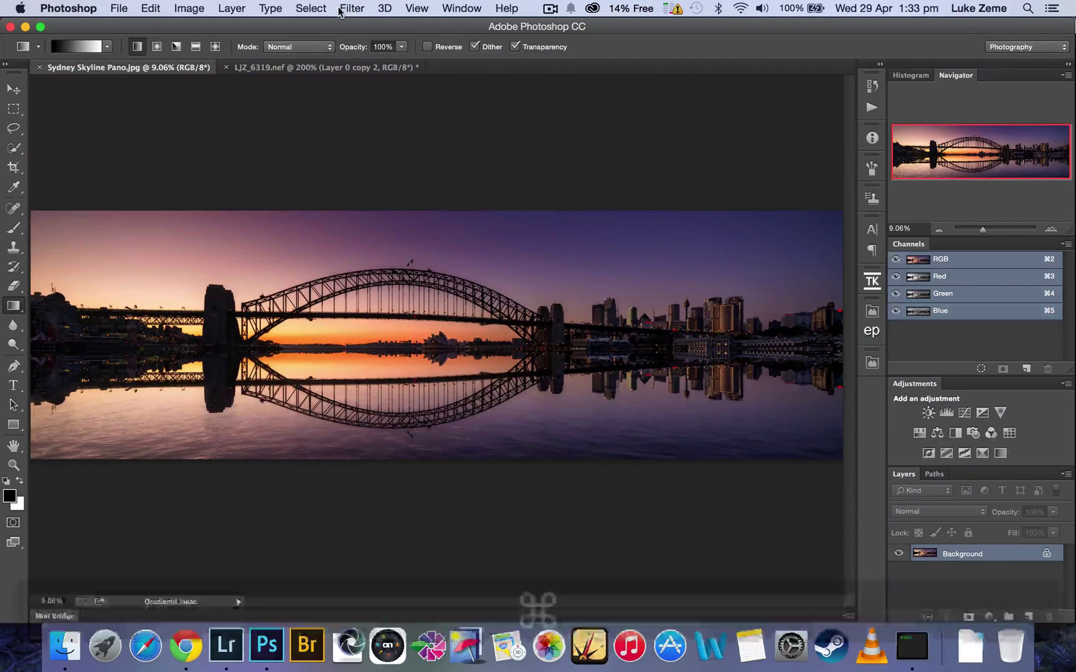
Browse the installed Filter plug-ins, opening and then closing the onOne panel.
left_click(352, 9)
mouse_move(453, 356)
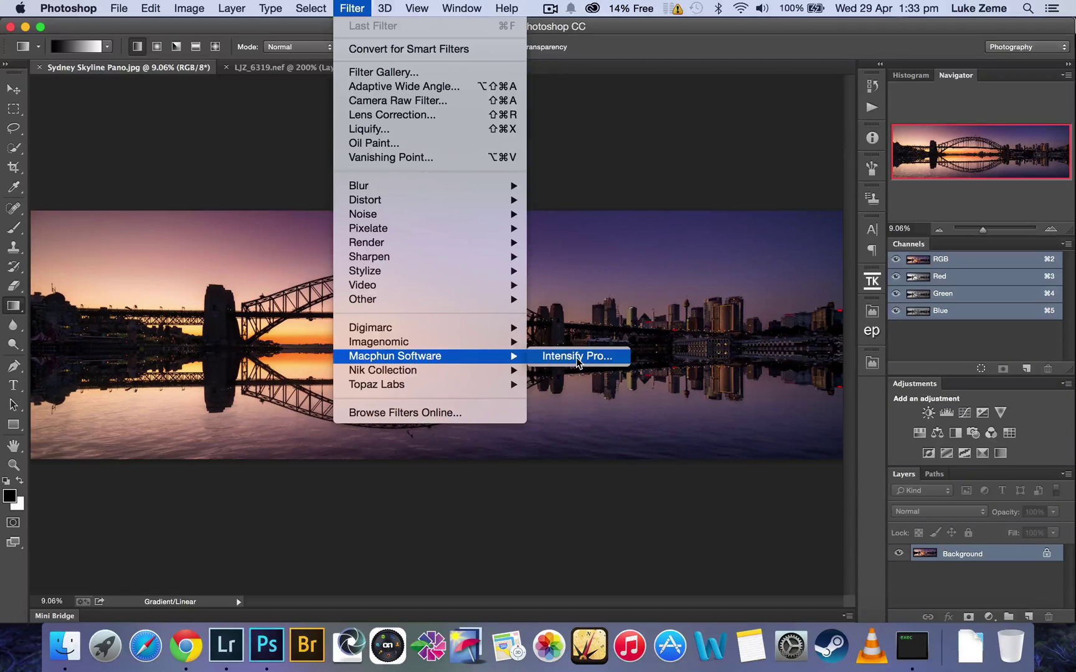
left_click(872, 363)
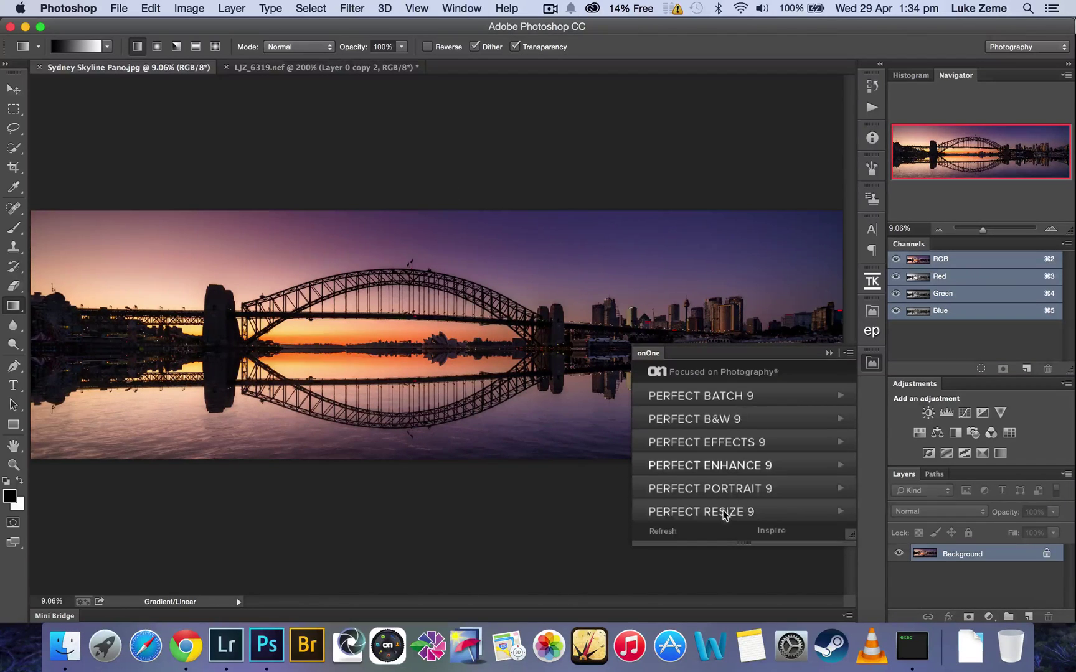
left_click(649, 354)
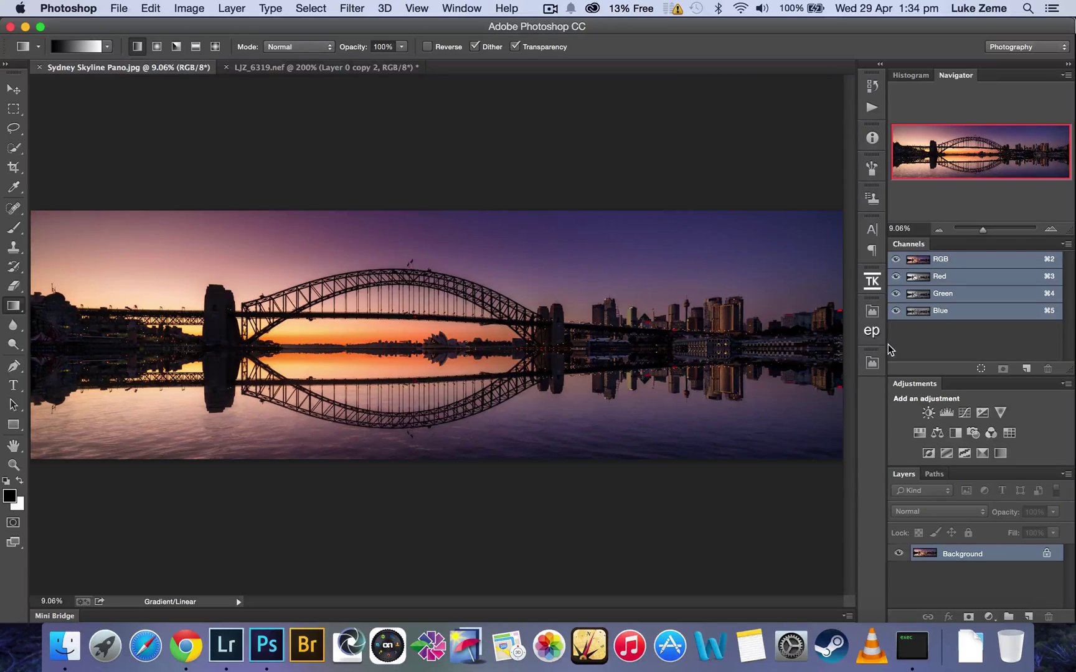
Bring the LJZ_6319.nef bridge image to the front and fit it in the window.
left_click(298, 65)
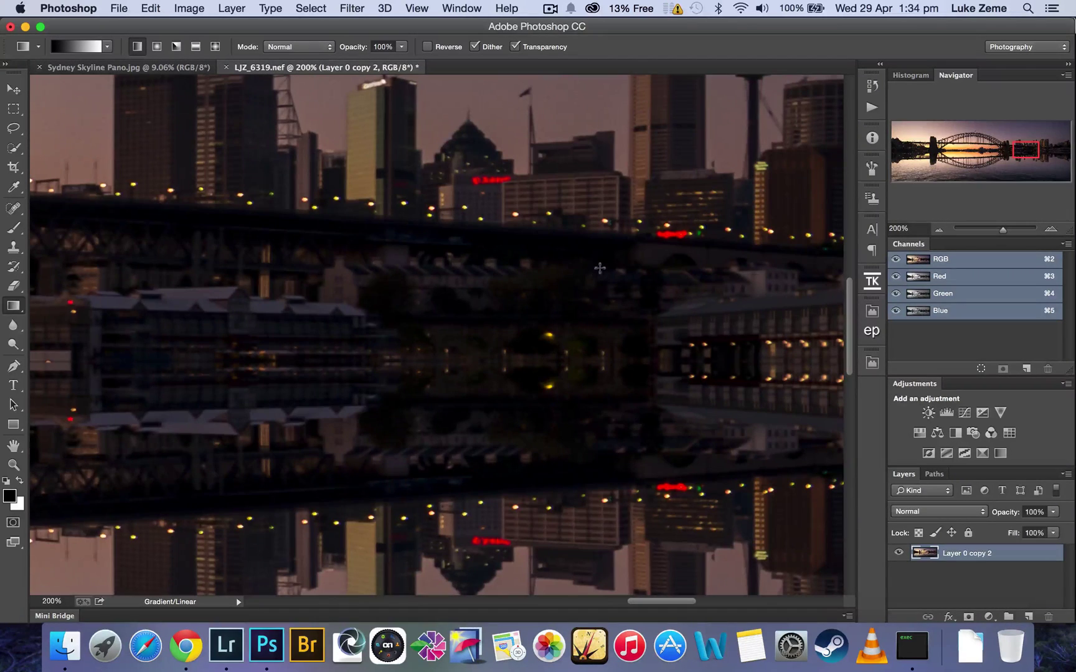
key("super+0")
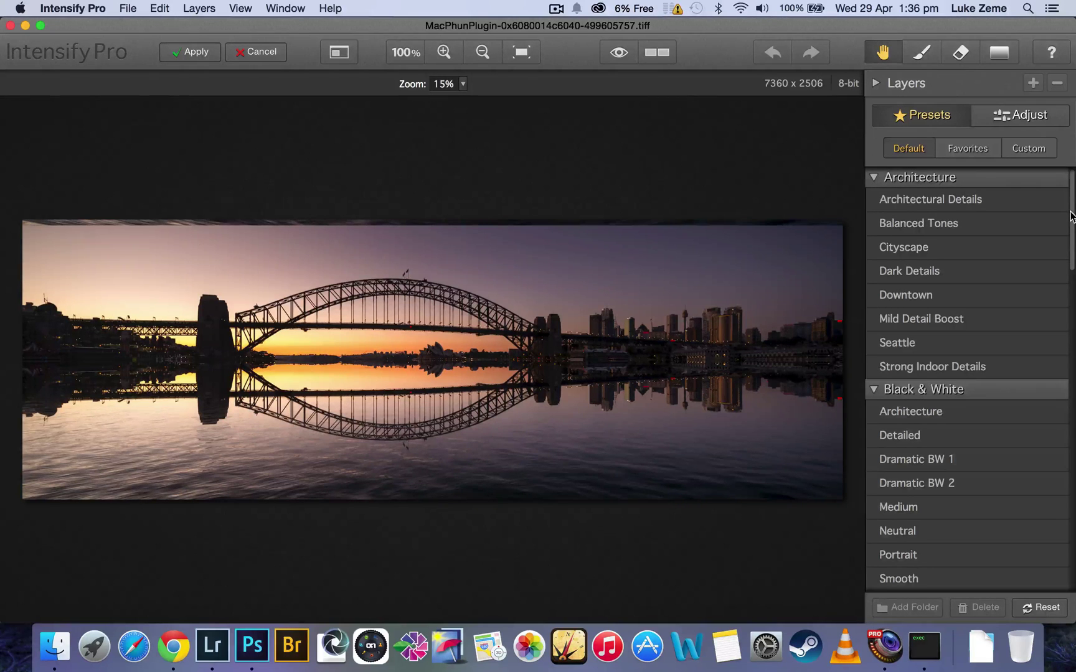
Scroll the Intensify Pro presets, apply Universal Enhancement, and set its amount to +60.
scroll(1070, 218, "down", 2)
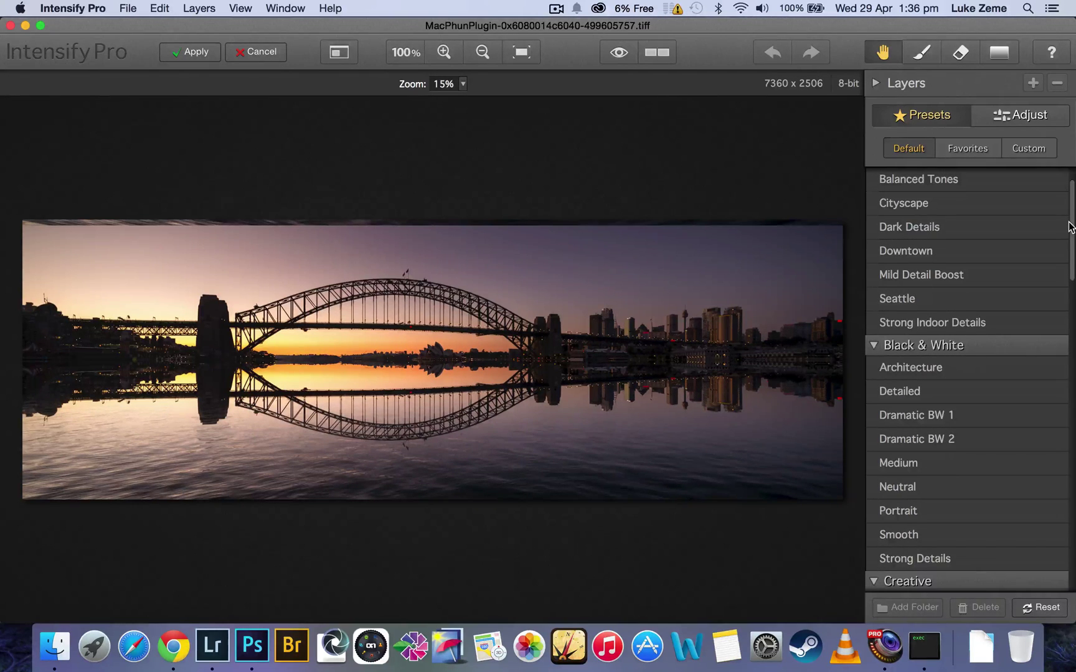
left_click_drag(1071, 226, 1073, 551)
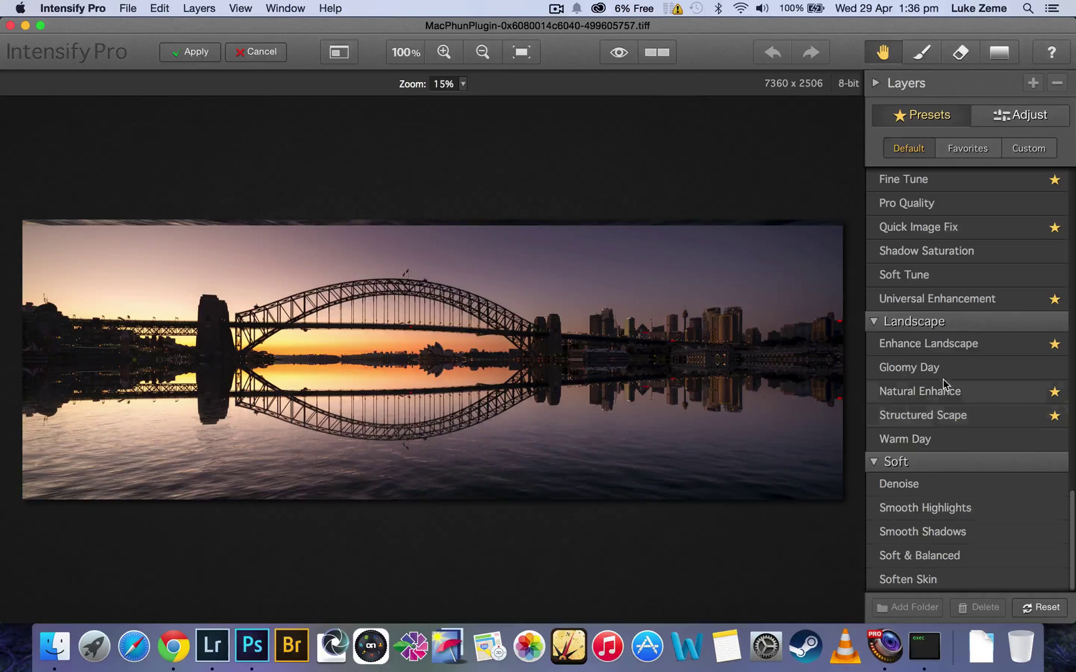
left_click(956, 303)
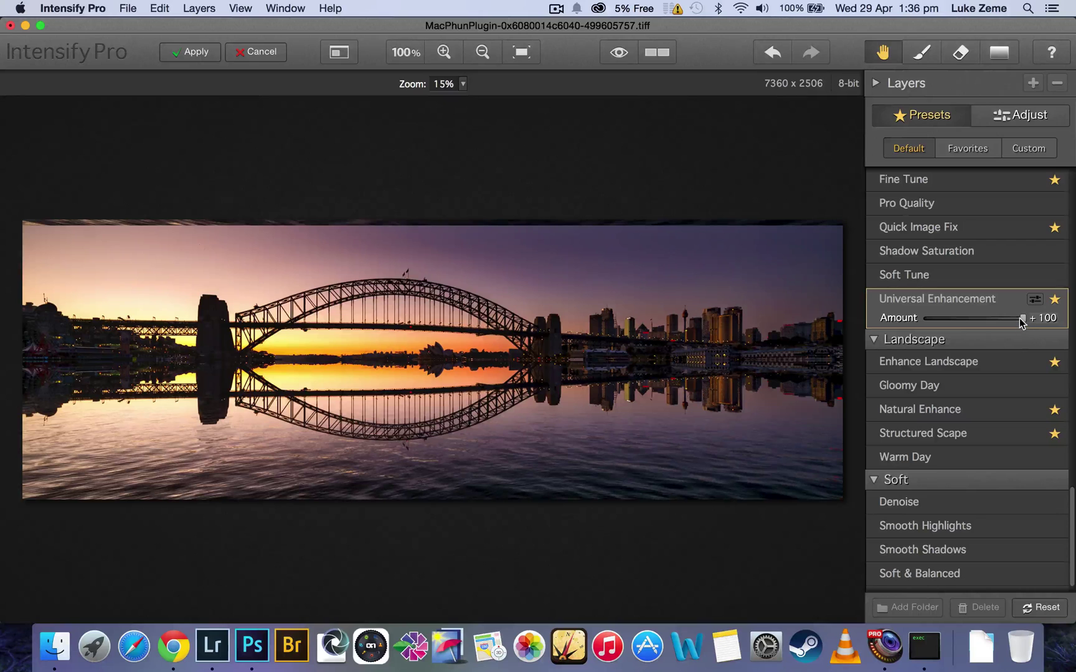
left_click_drag(1021, 319, 984, 325)
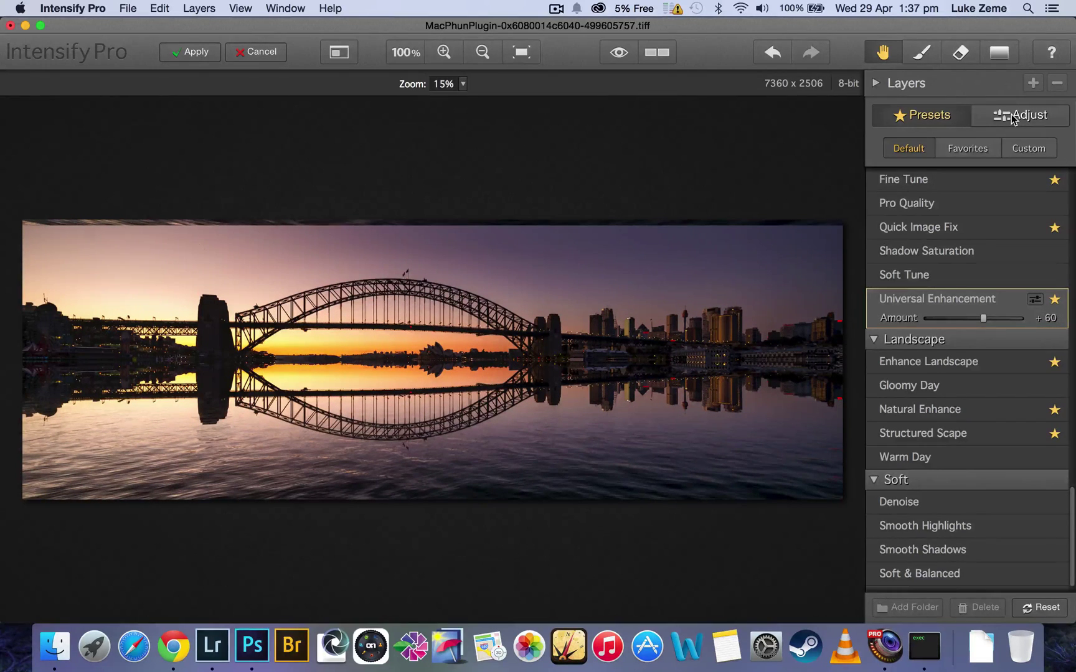
Add a new enhancement Layer 1 above Layer 0 in Intensify Pro.
left_click(1012, 119)
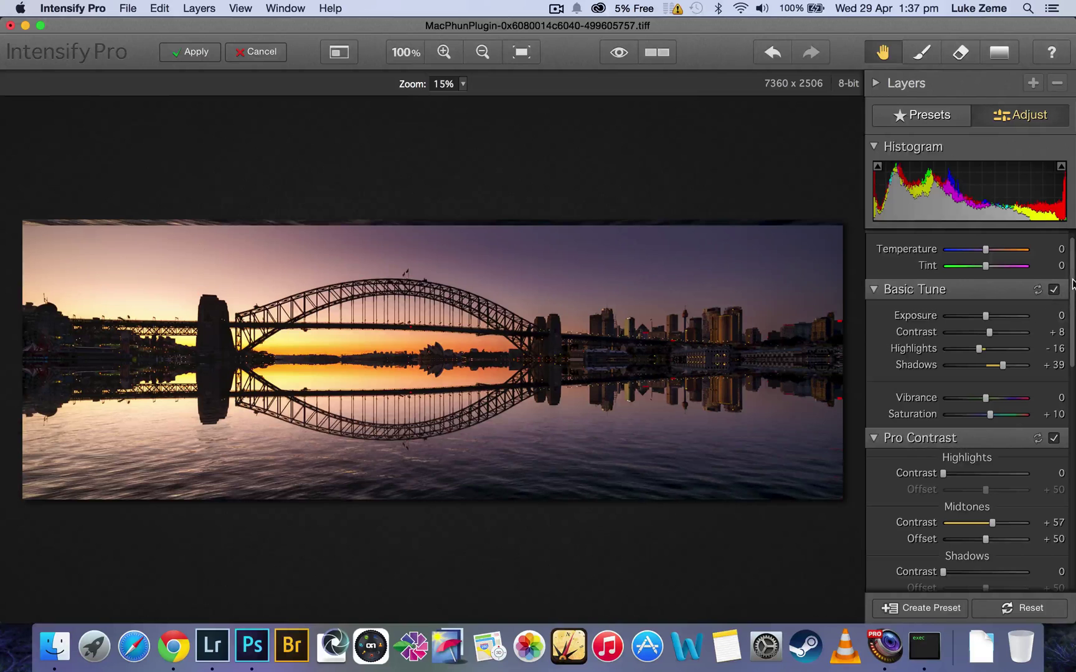
left_click_drag(1072, 283, 1071, 235)
left_click(967, 84)
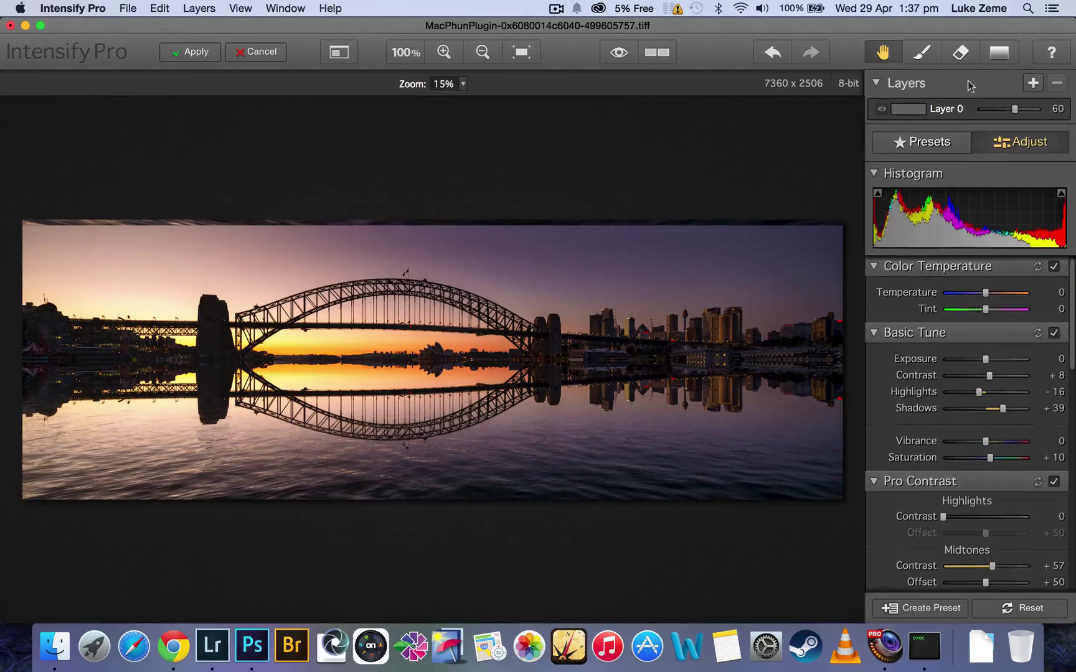
left_click(1033, 84)
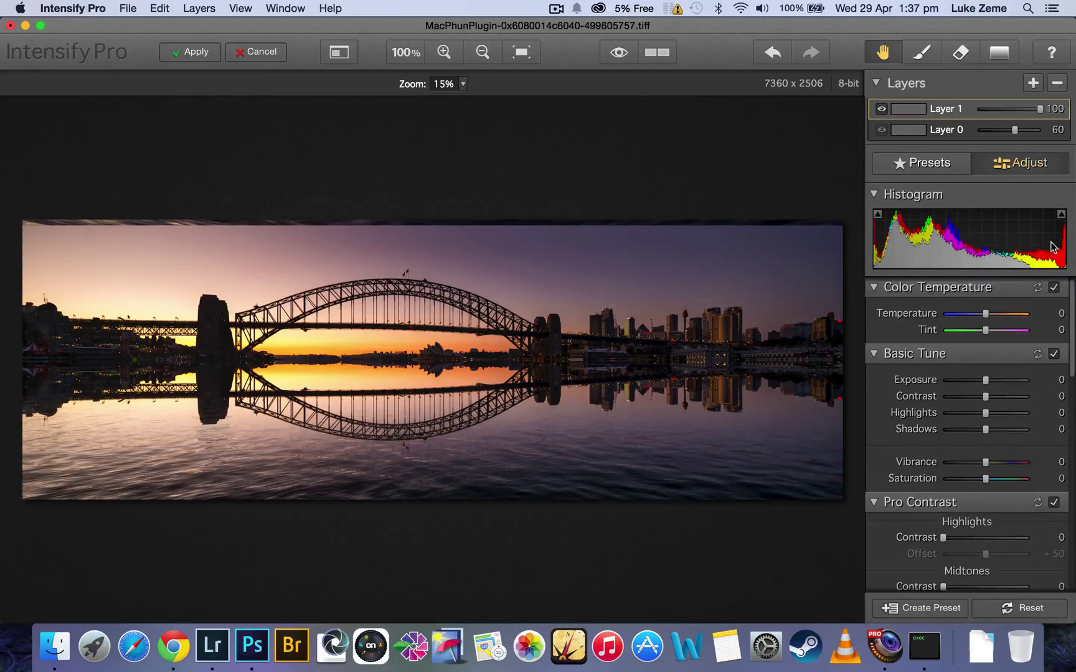
Apply the Quick Image Fix preset to Layer 1 at an amount of 15.
left_click(937, 166)
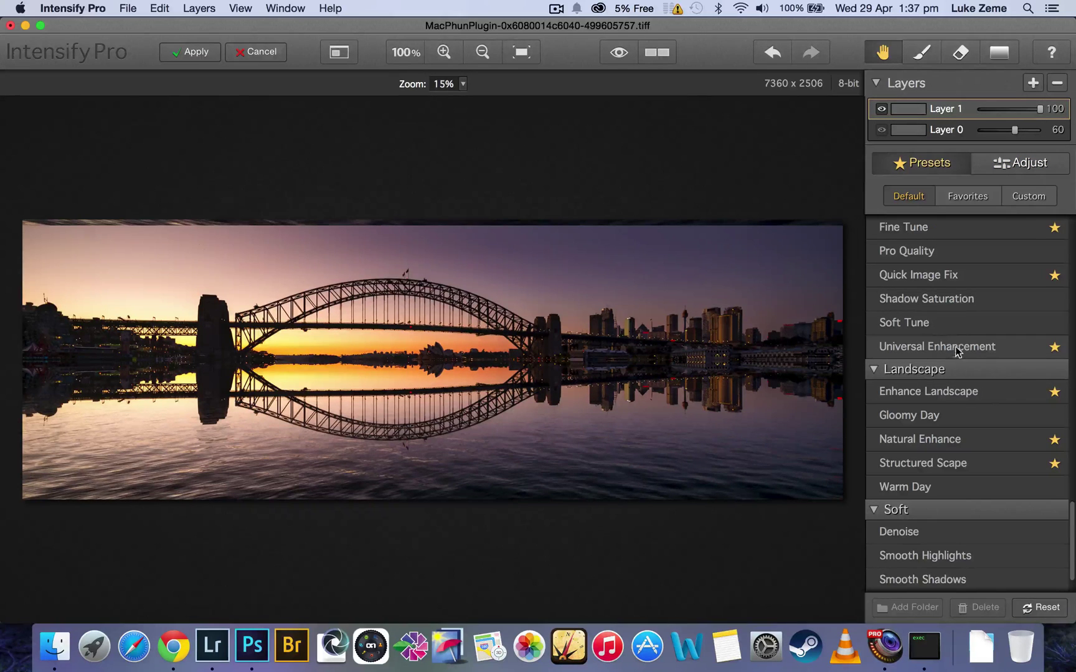
left_click(969, 278)
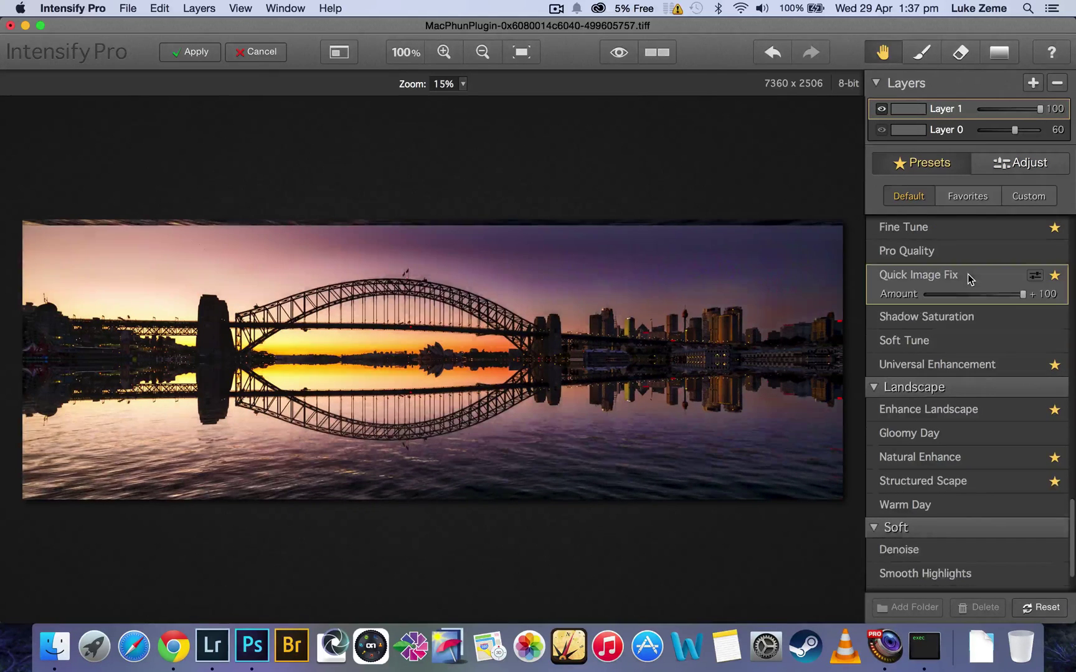
left_click(939, 295)
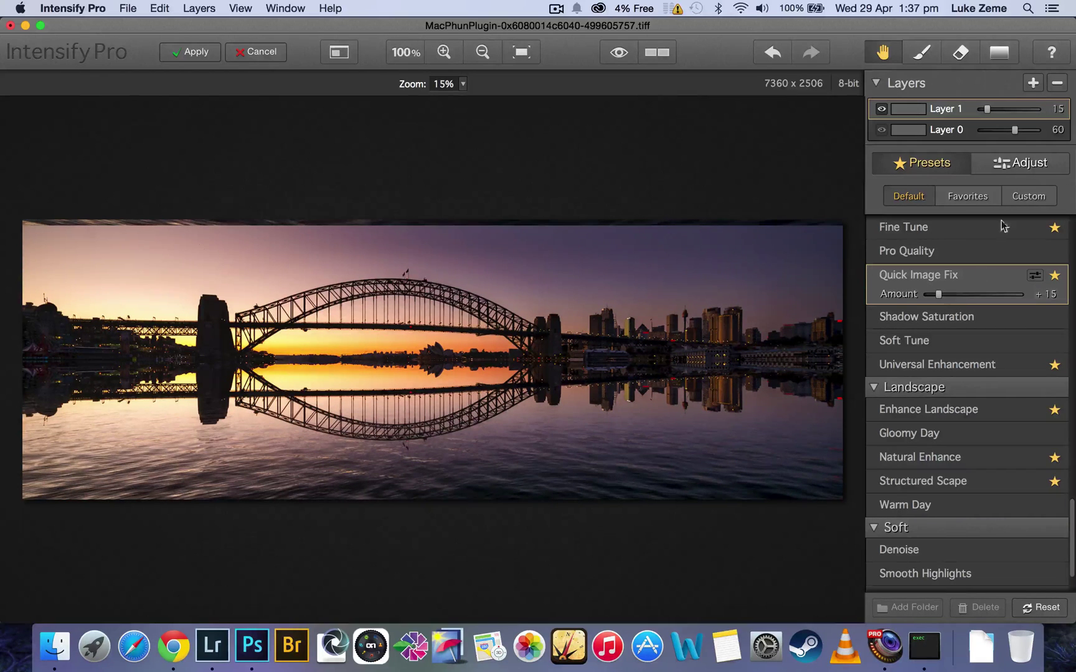
left_click(1008, 162)
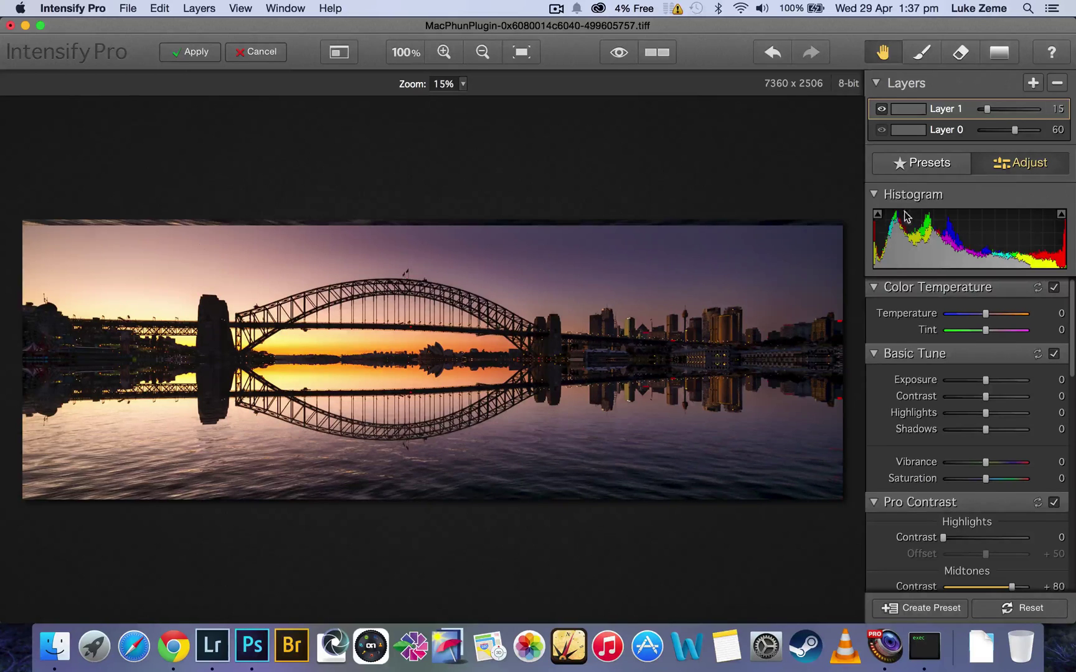
Return to the preset list and browse the Architecture and Black & White presets.
left_click(921, 166)
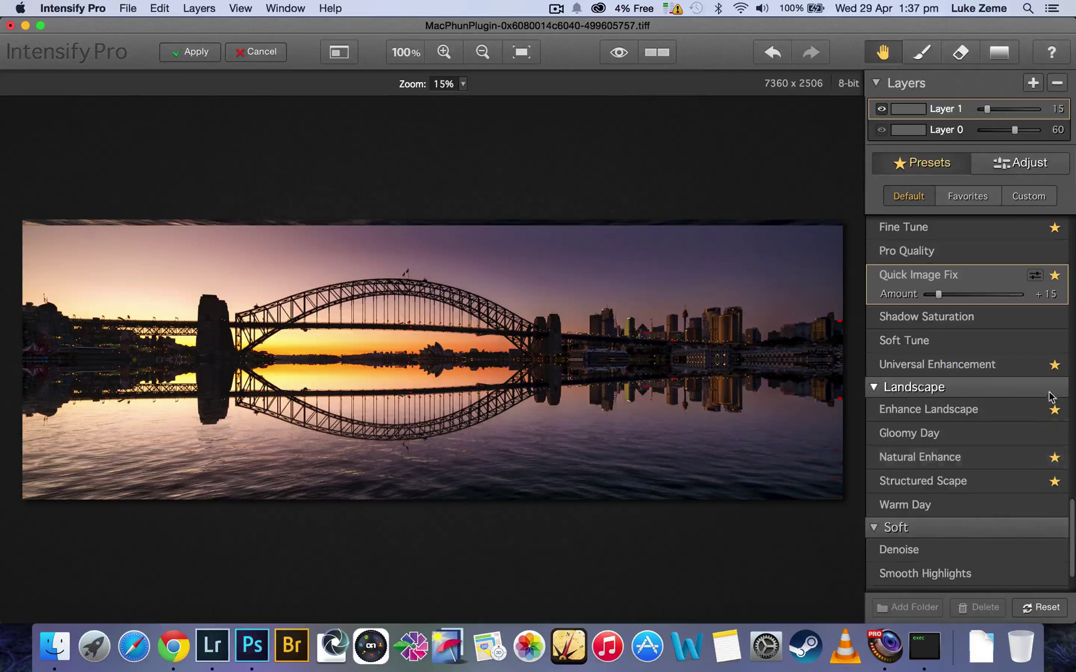
left_click_drag(1072, 541, 1074, 235)
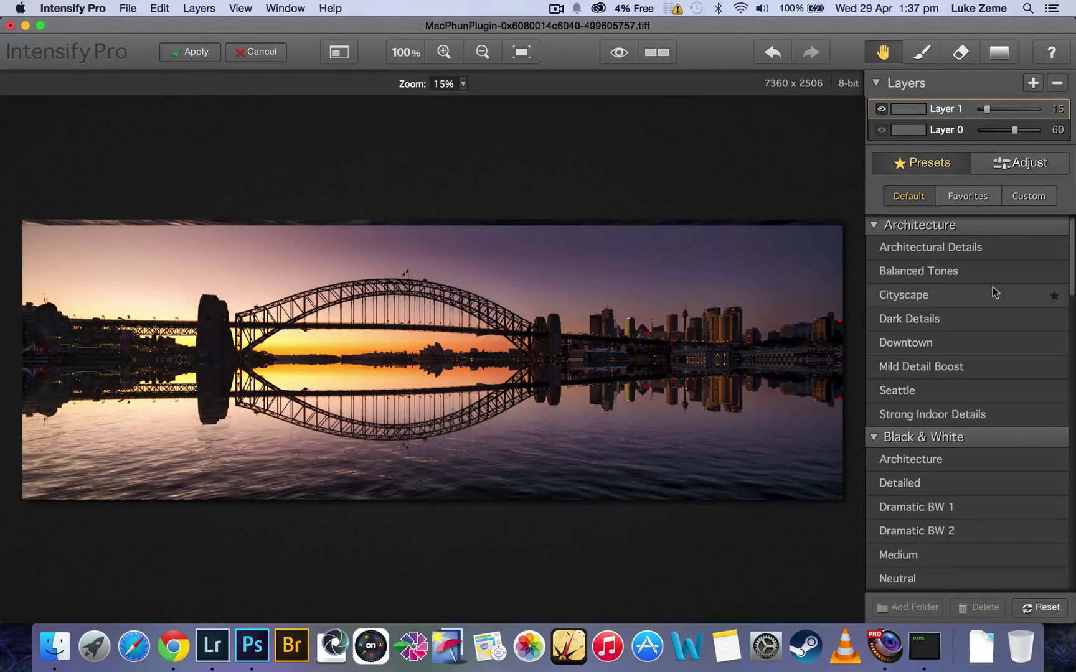
left_click_drag(1071, 260, 1071, 579)
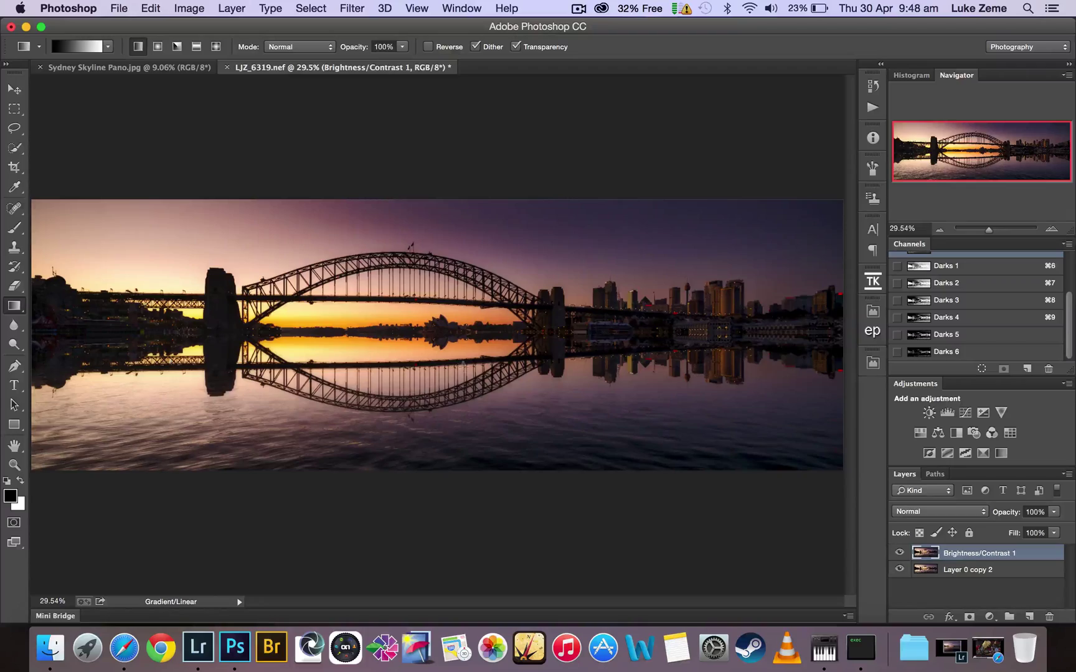
Zoom to 200% on the Opera House reflection, panning toward the bridge and city.
key("super+equal")
key("super+equal")
key("super+equal")
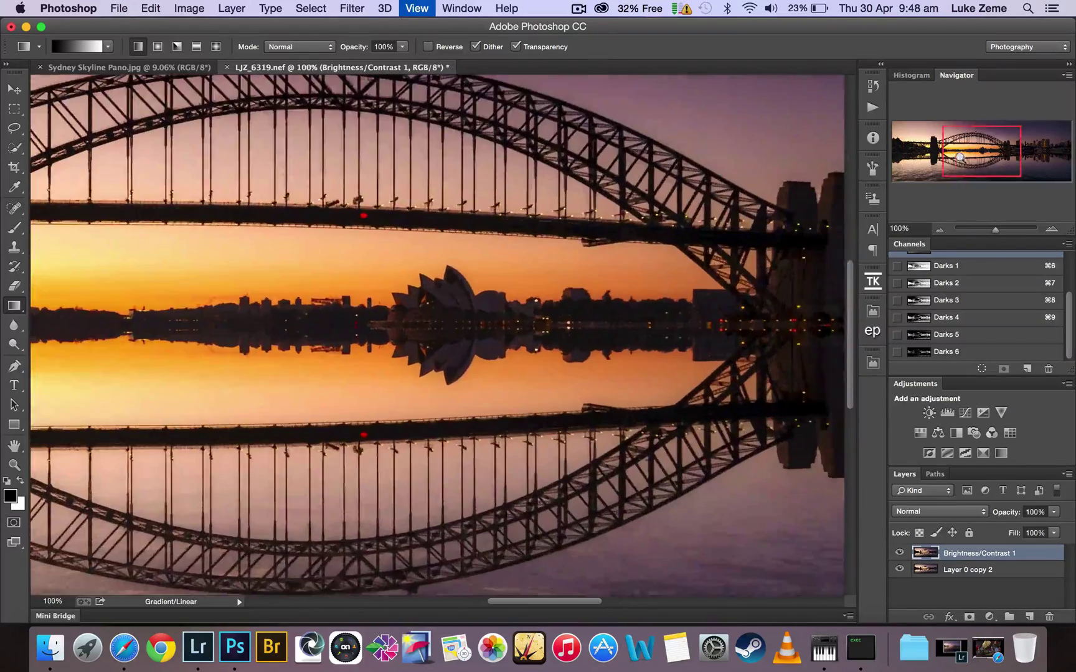
mouse_move(963, 154)
left_mouse_down()
mouse_move(999, 154)
mouse_move(970, 160)
left_mouse_up()
key("super+equal")
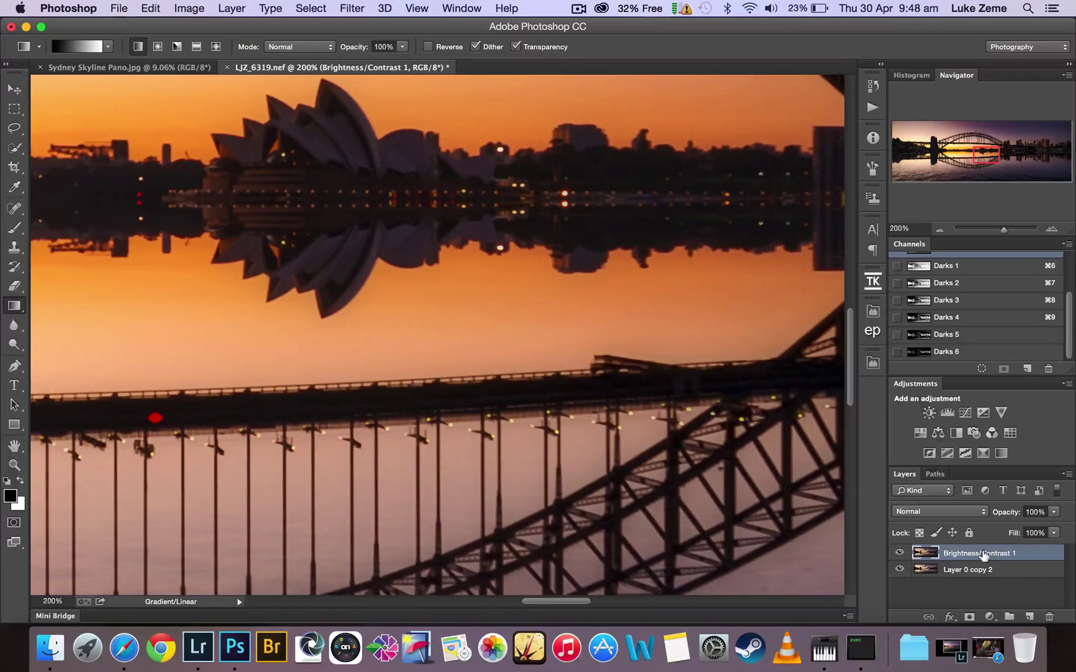
Duplicate the Brightness/Contrast 1 layer and apply a Motion Blur at angle 0, distance 17 pixels.
key("super+j")
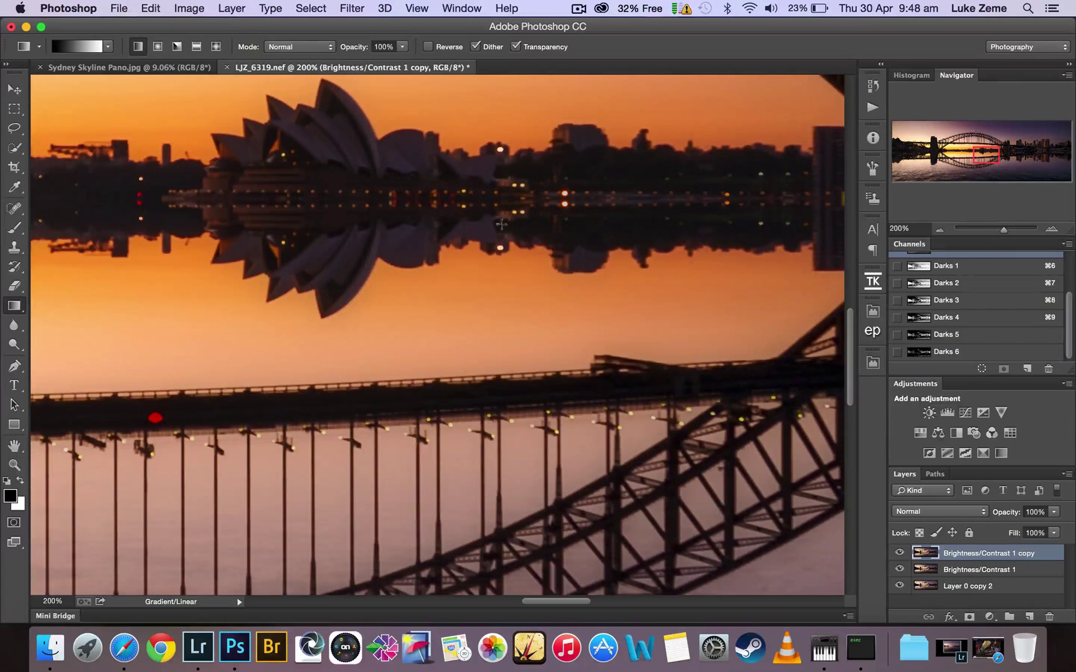
key("super+minus")
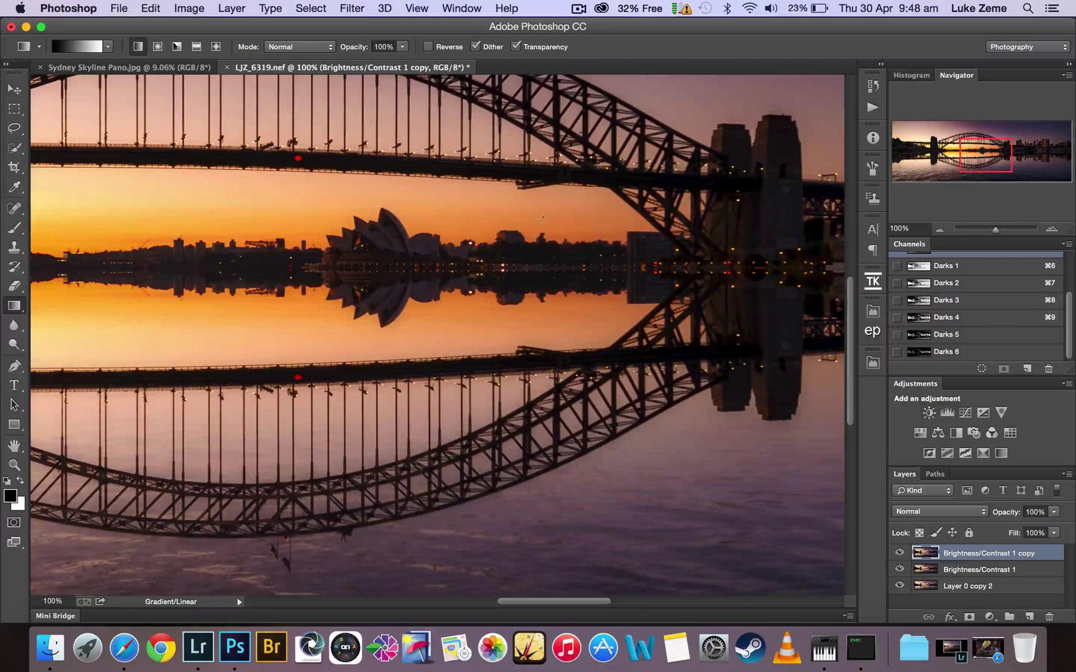
left_click(355, 10)
mouse_move(428, 185)
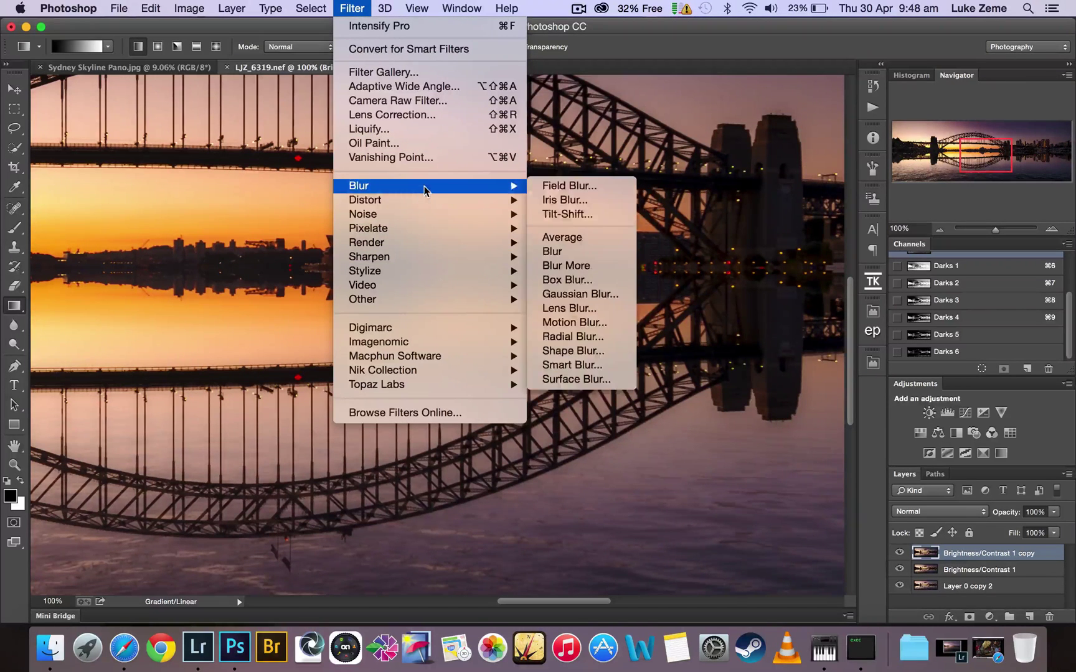
left_click(596, 324)
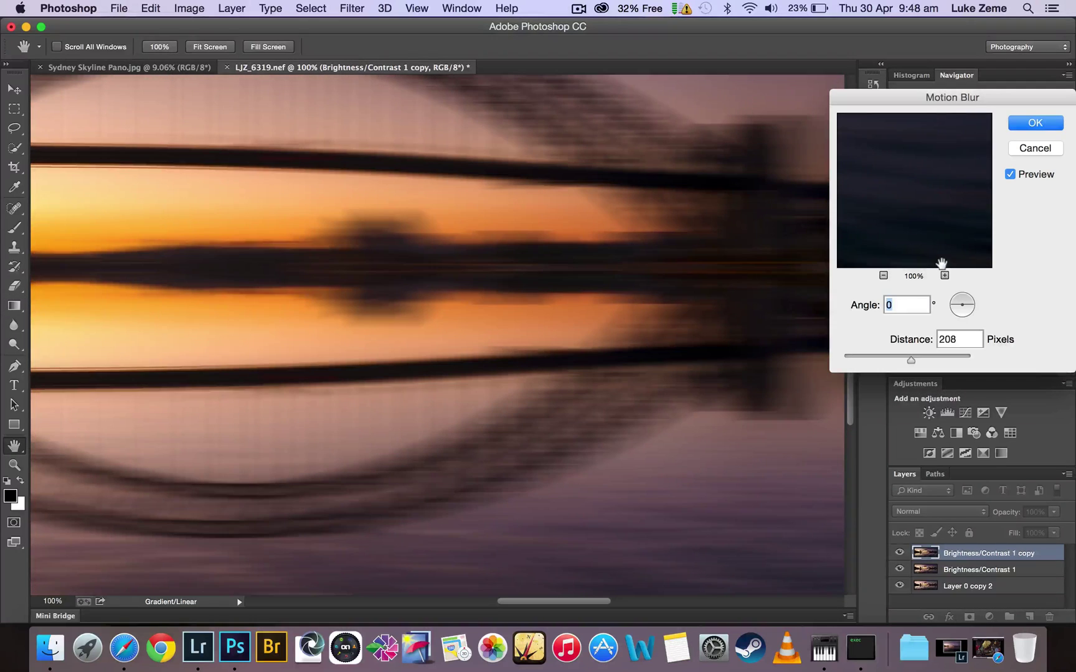
left_click_drag(910, 359, 855, 360)
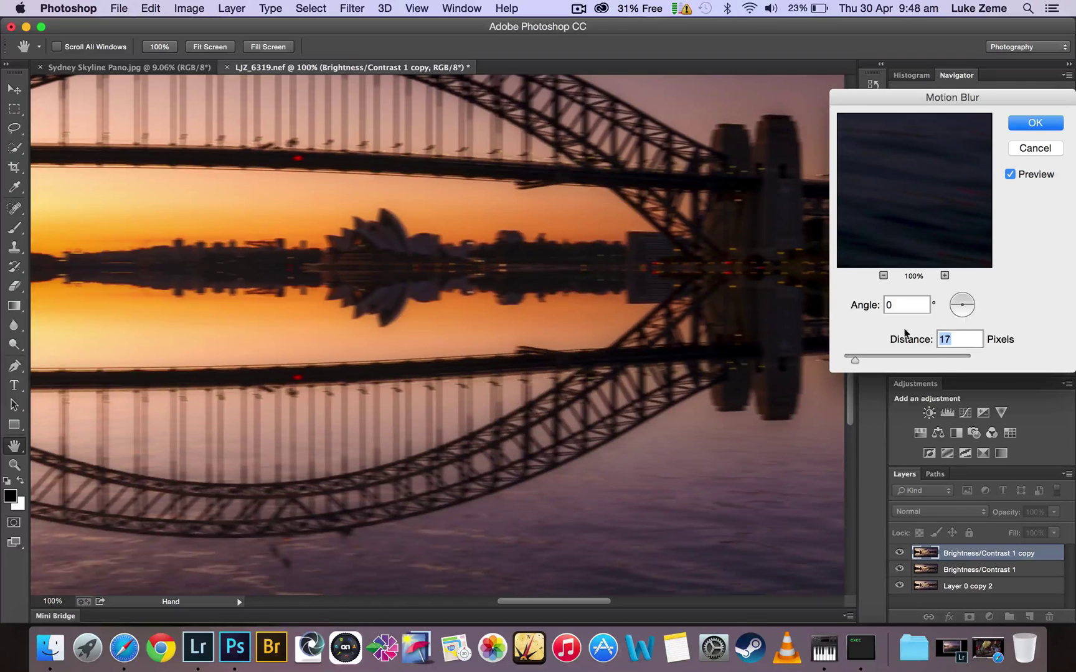
left_click(1033, 124)
key("g")
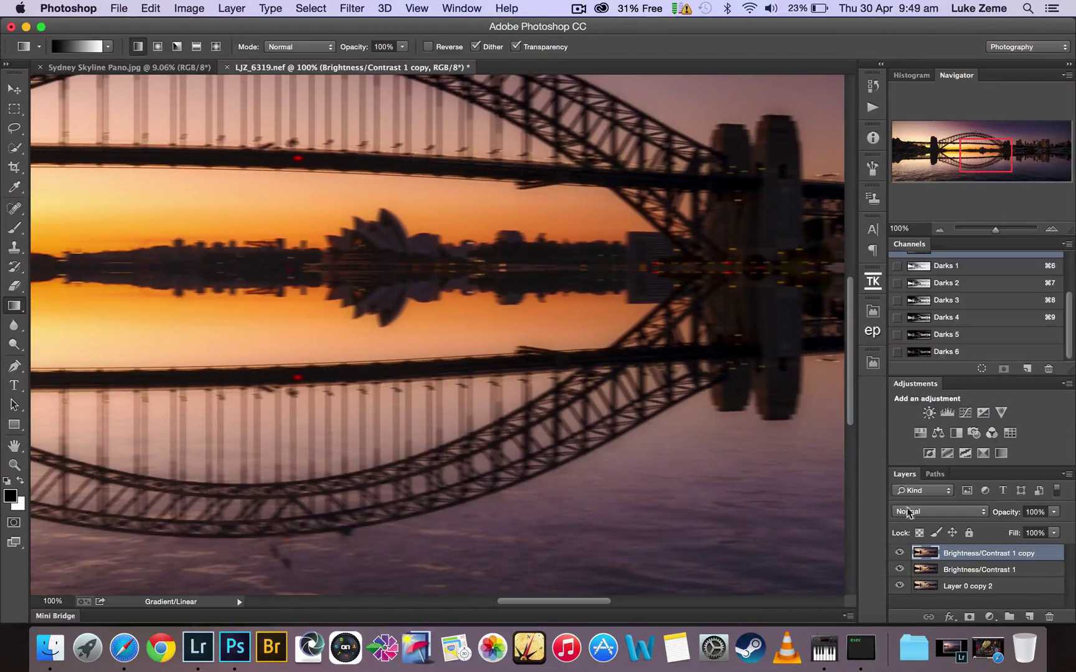
Compare with the blur hidden, then mask the copy with a black-to-white gradient from the waterline upward.
left_click(898, 554)
left_click(898, 554)
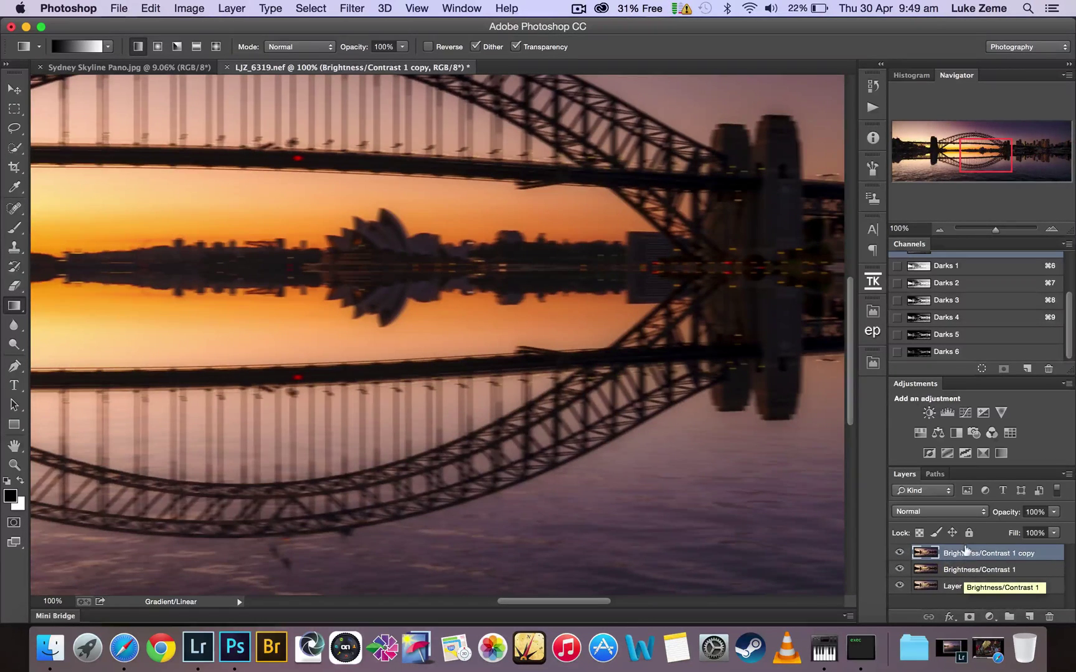
mouse_move(961, 550)
left_mouse_down()
mouse_move(963, 568)
mouse_move(963, 555)
left_mouse_up()
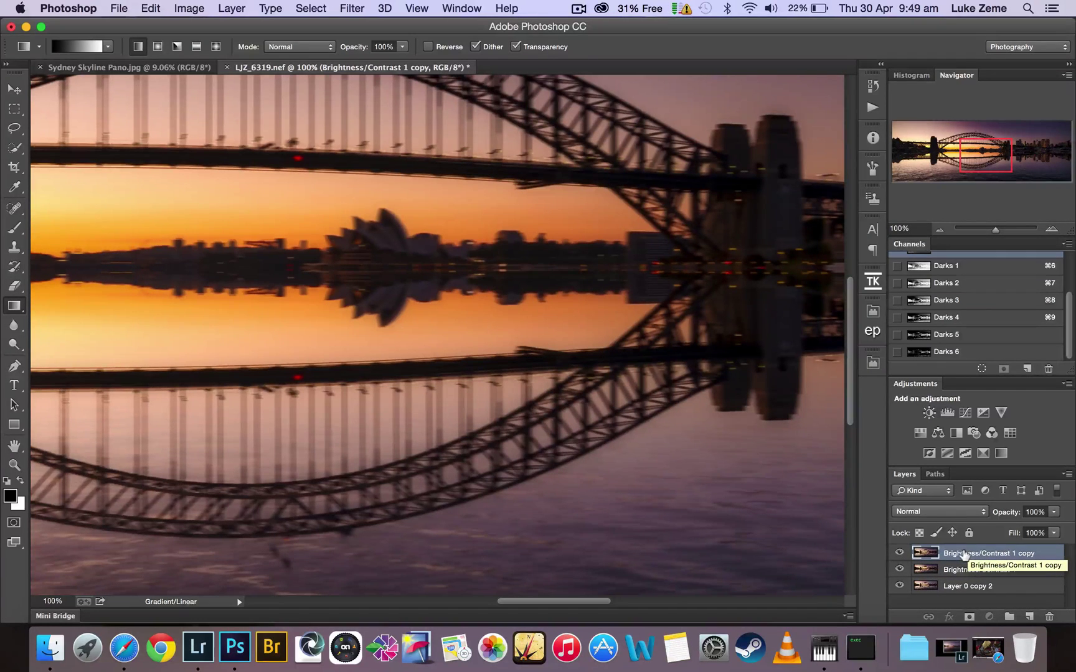
key("super+shift+m")
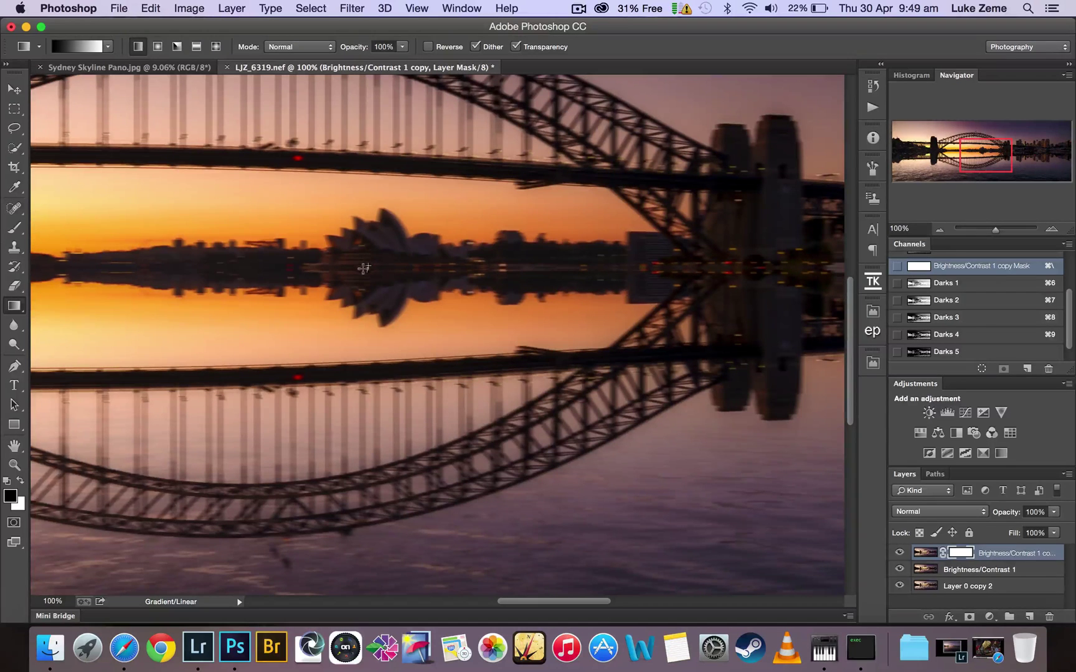
left_click_drag(366, 267, 368, 274)
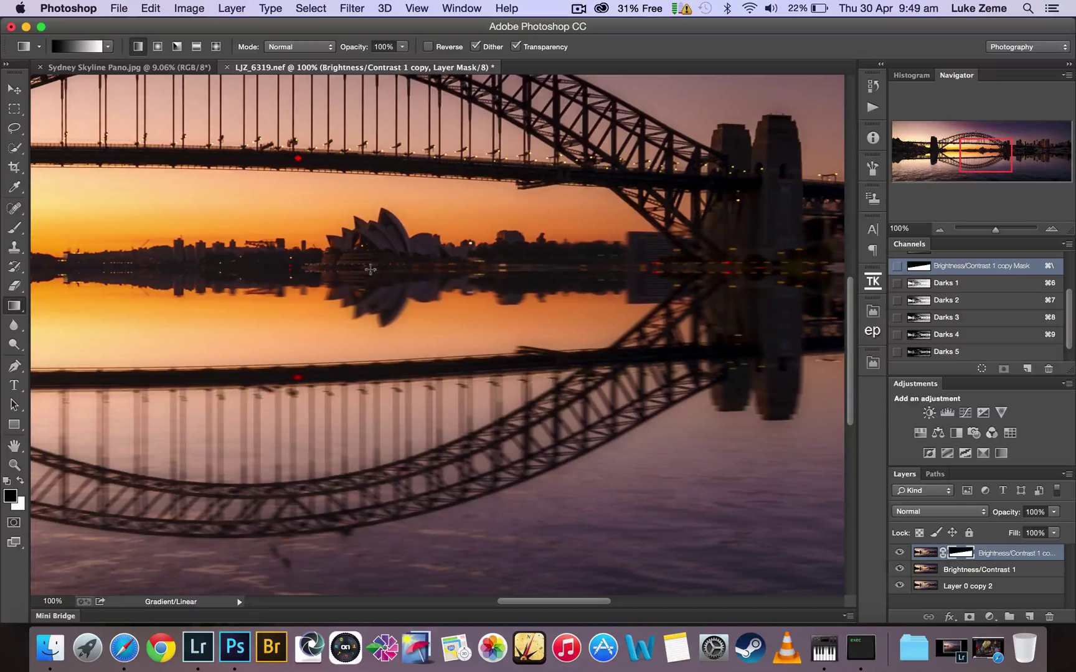
Preview the layer mask as a red overlay, then zoom and pan out to show the whole panorama.
key("x")
key("backslash")
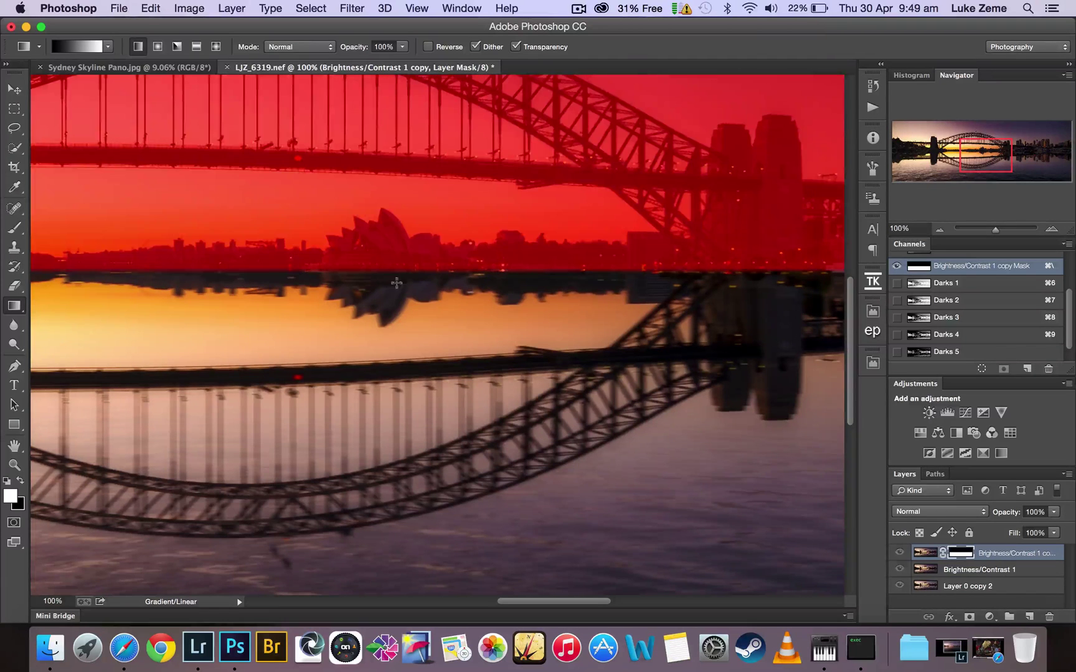
key("super+minus")
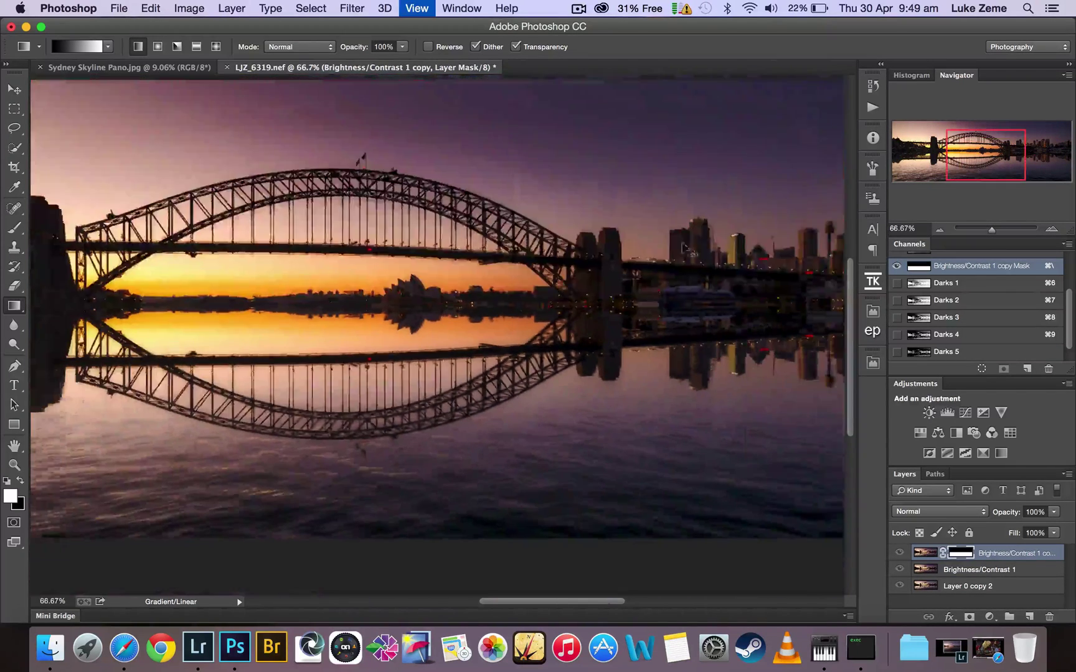
scroll(435, 336, "right", 10)
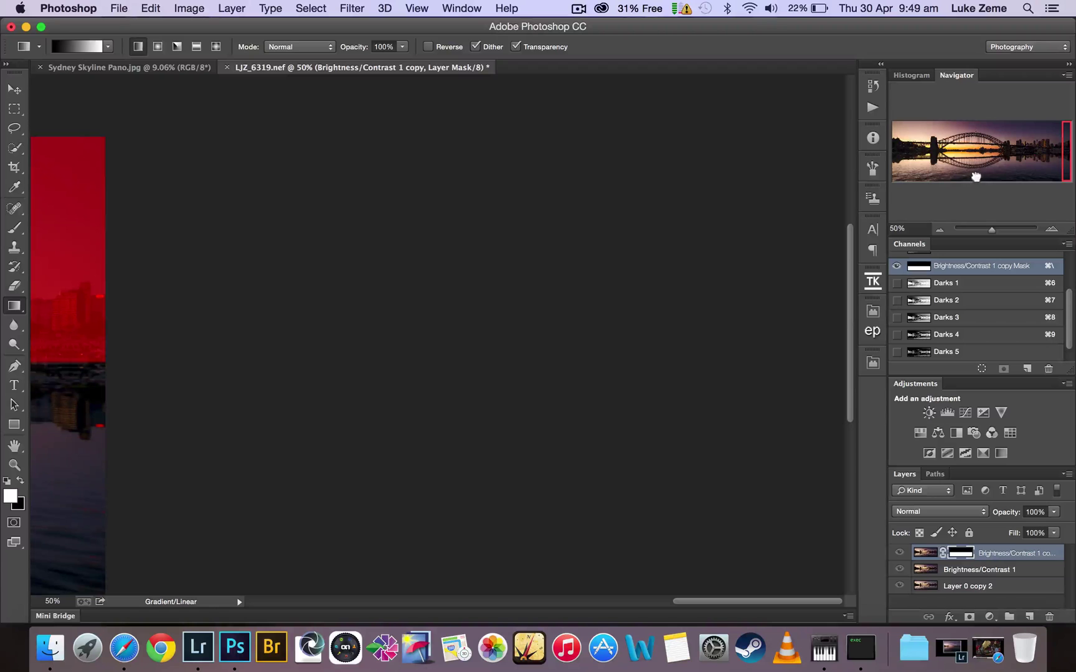
left_click_drag(972, 155, 915, 157)
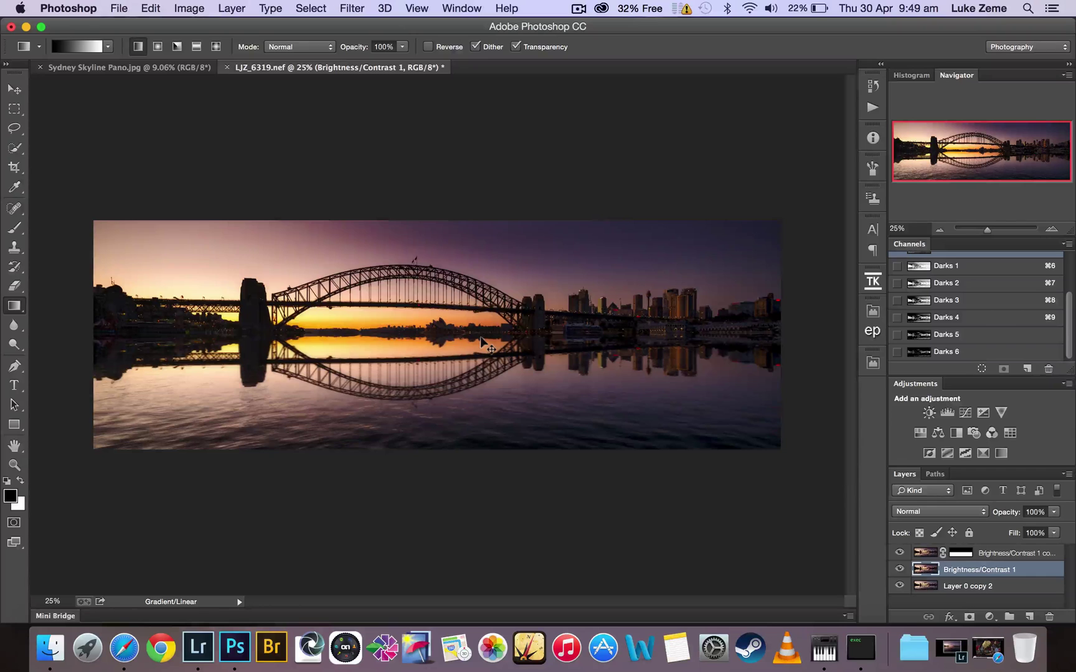
scroll(483, 339, "up", 2)
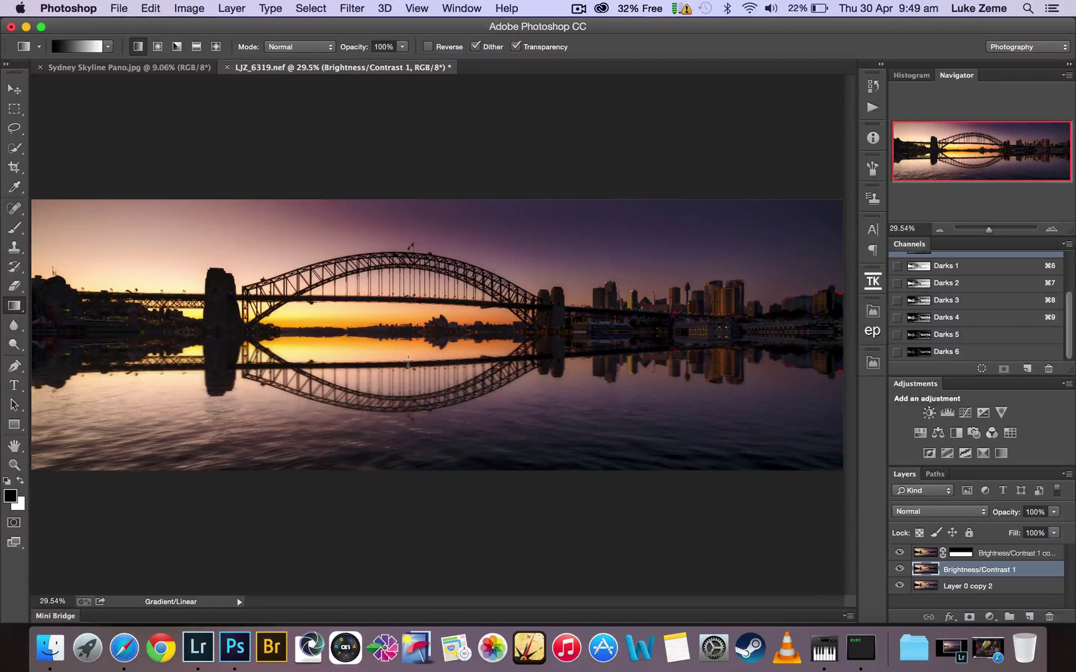